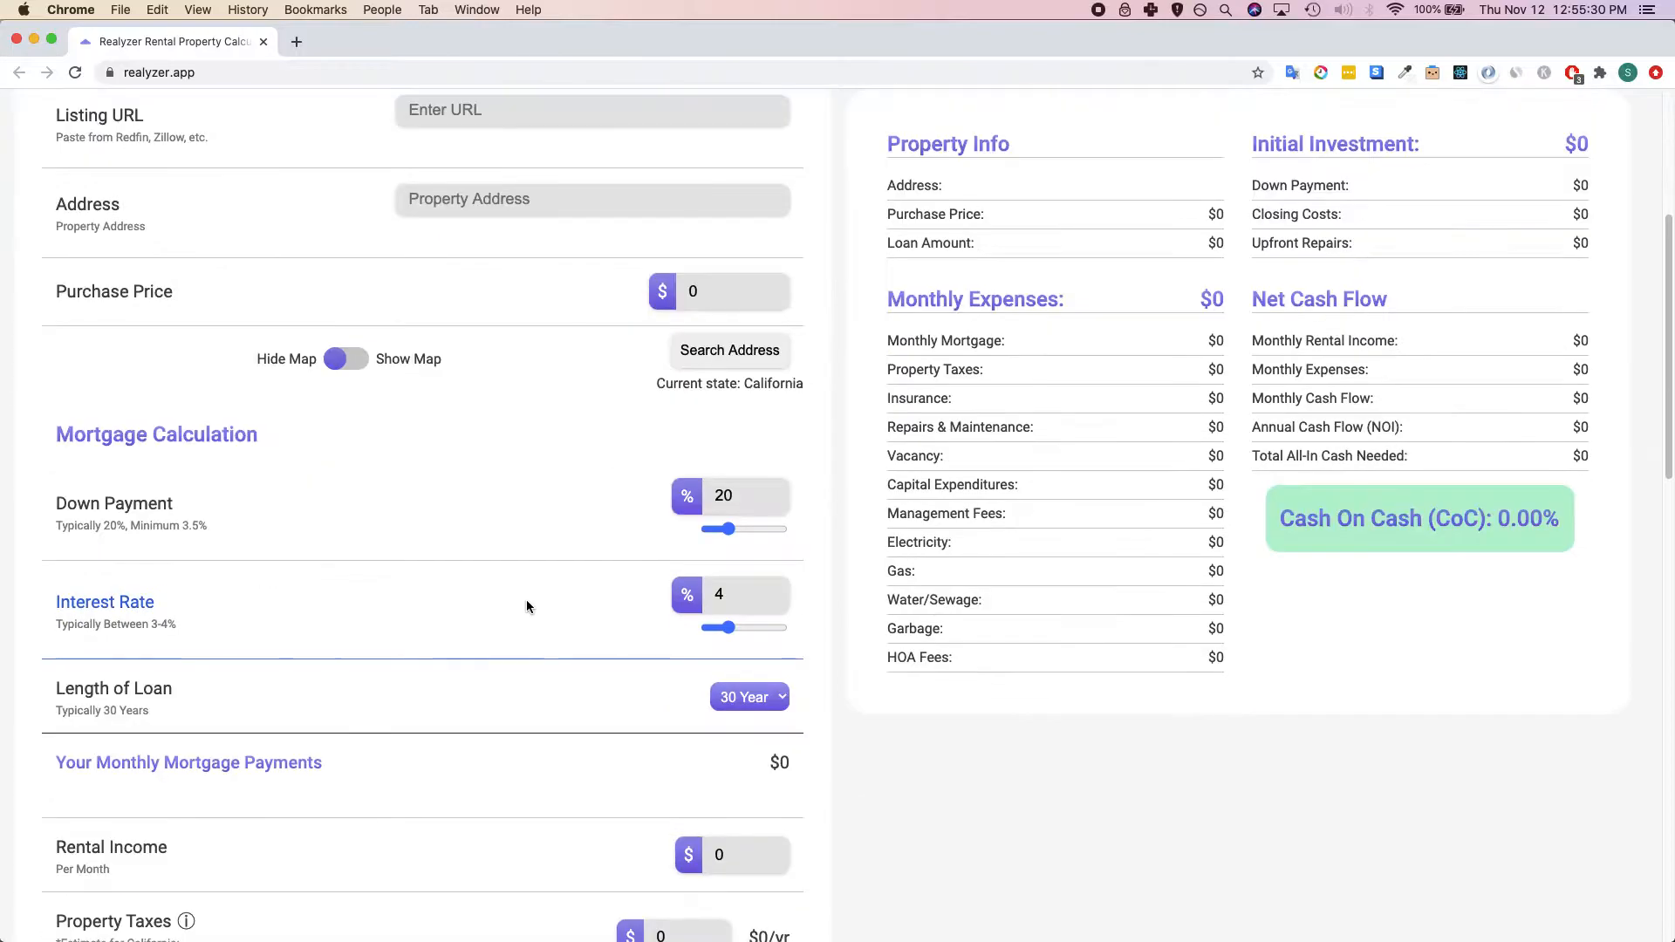
# Look through the whole calculator form, from the mortgage inputs to the logo, photo and print options.
pyautogui.scroll(-3, 471, 573)
pyautogui.scroll(-2, 476, 611)
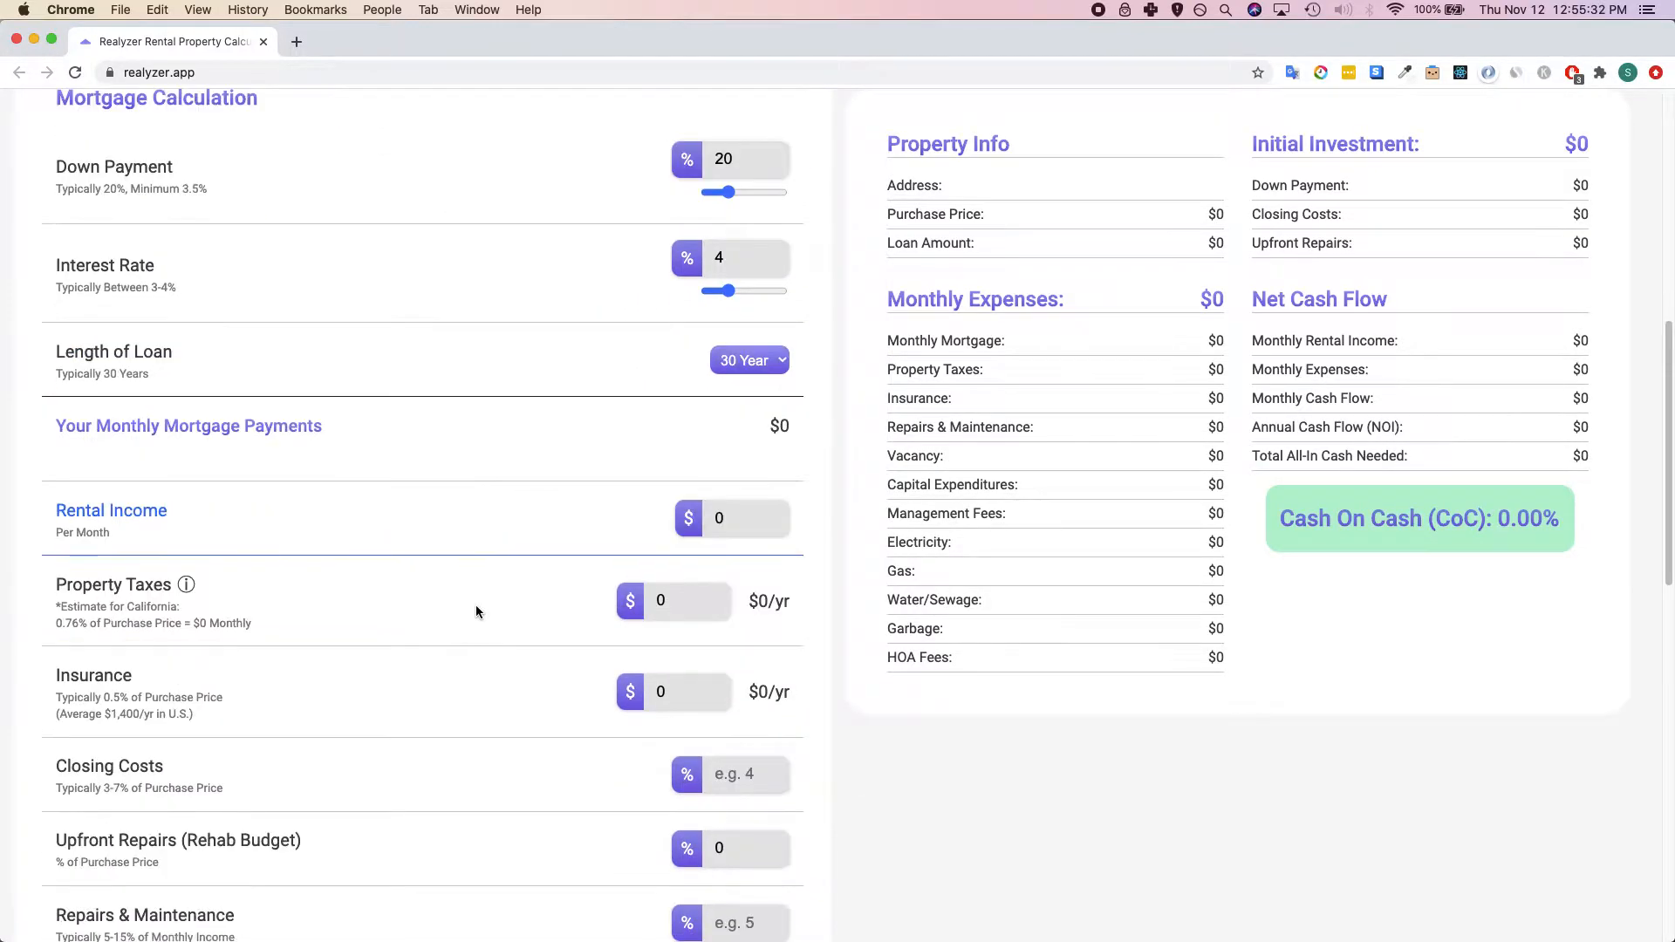
pyautogui.scroll(-5, 475, 611)
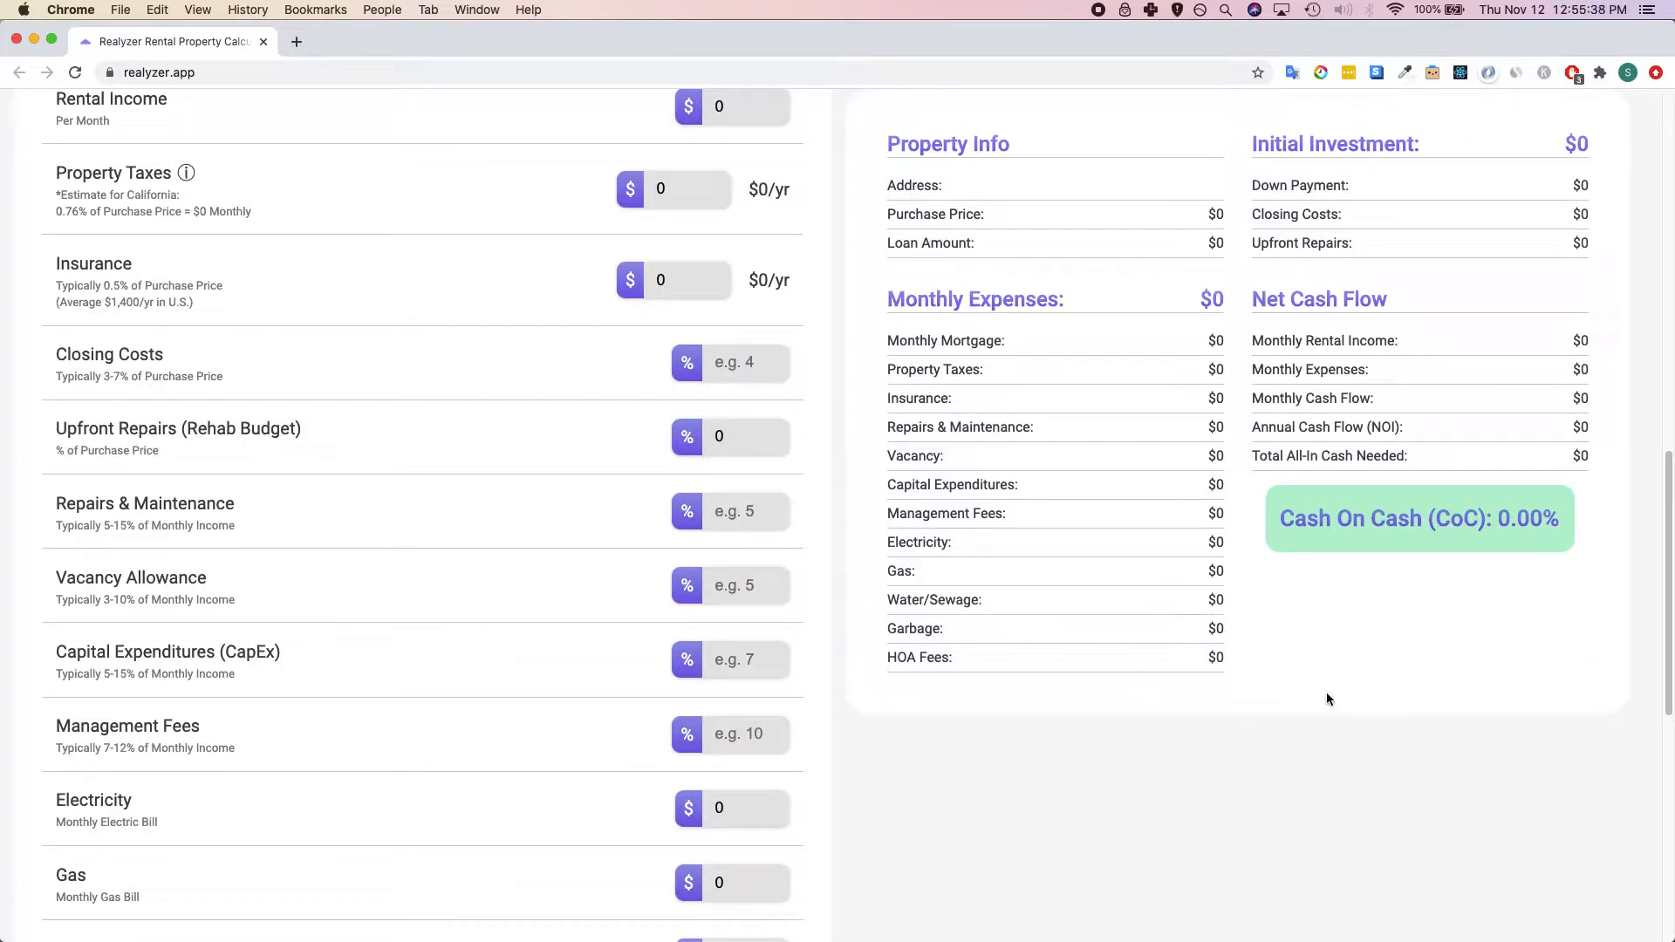
pyautogui.scroll(-8, 431, 593)
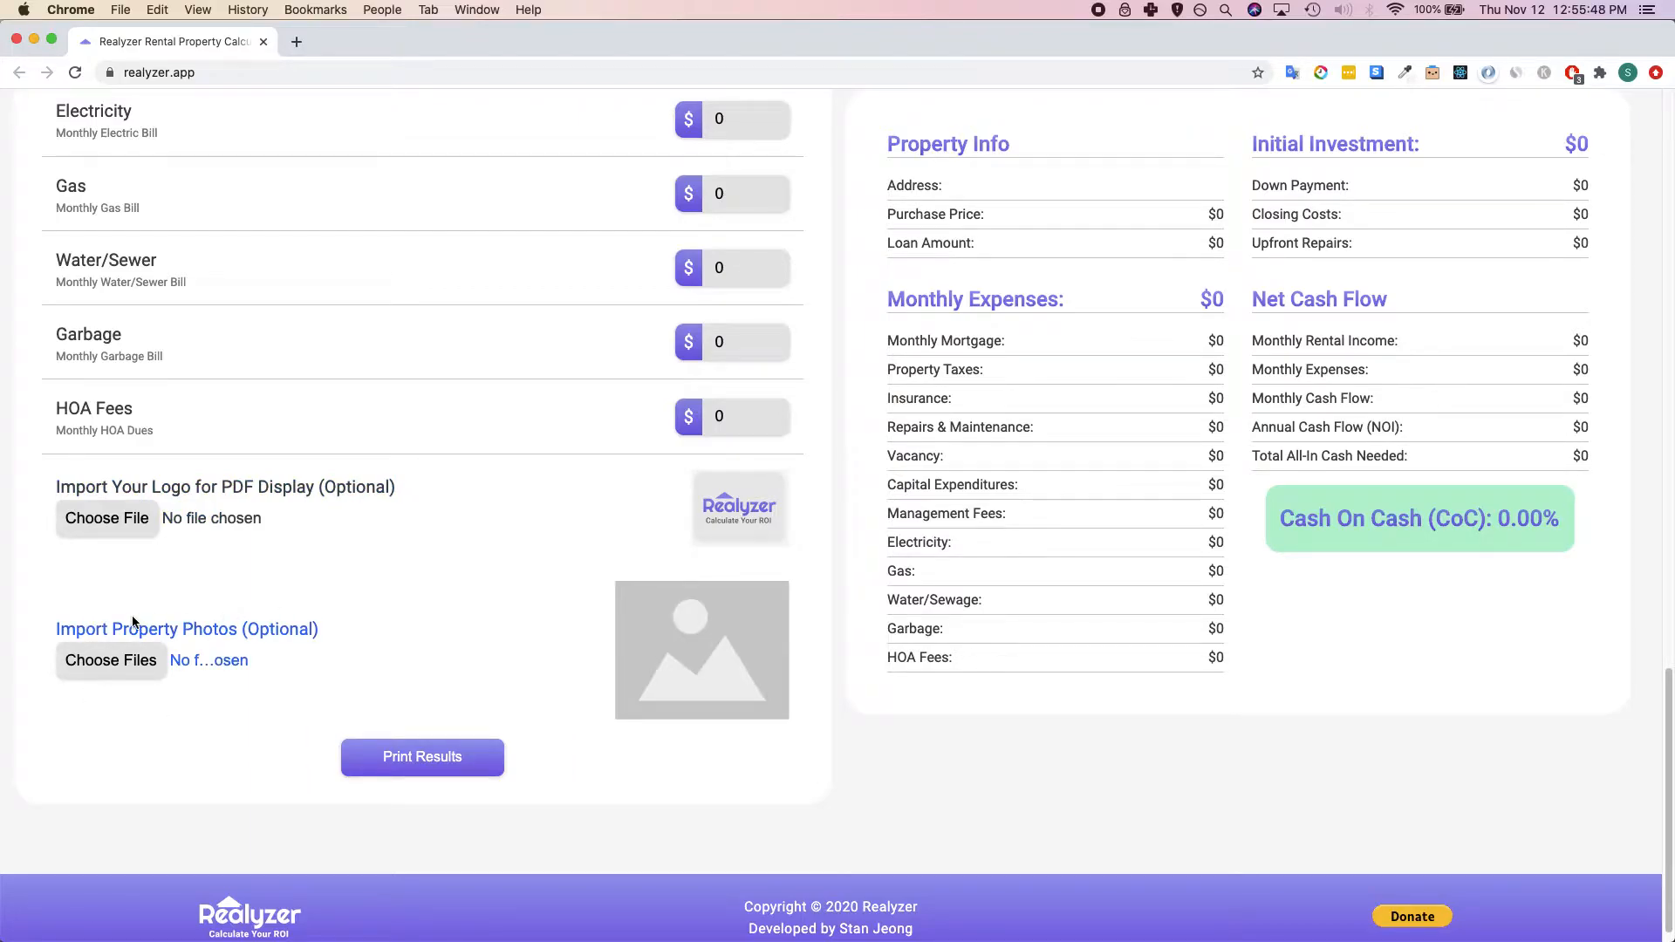
pyautogui.scroll(20, 133, 622)
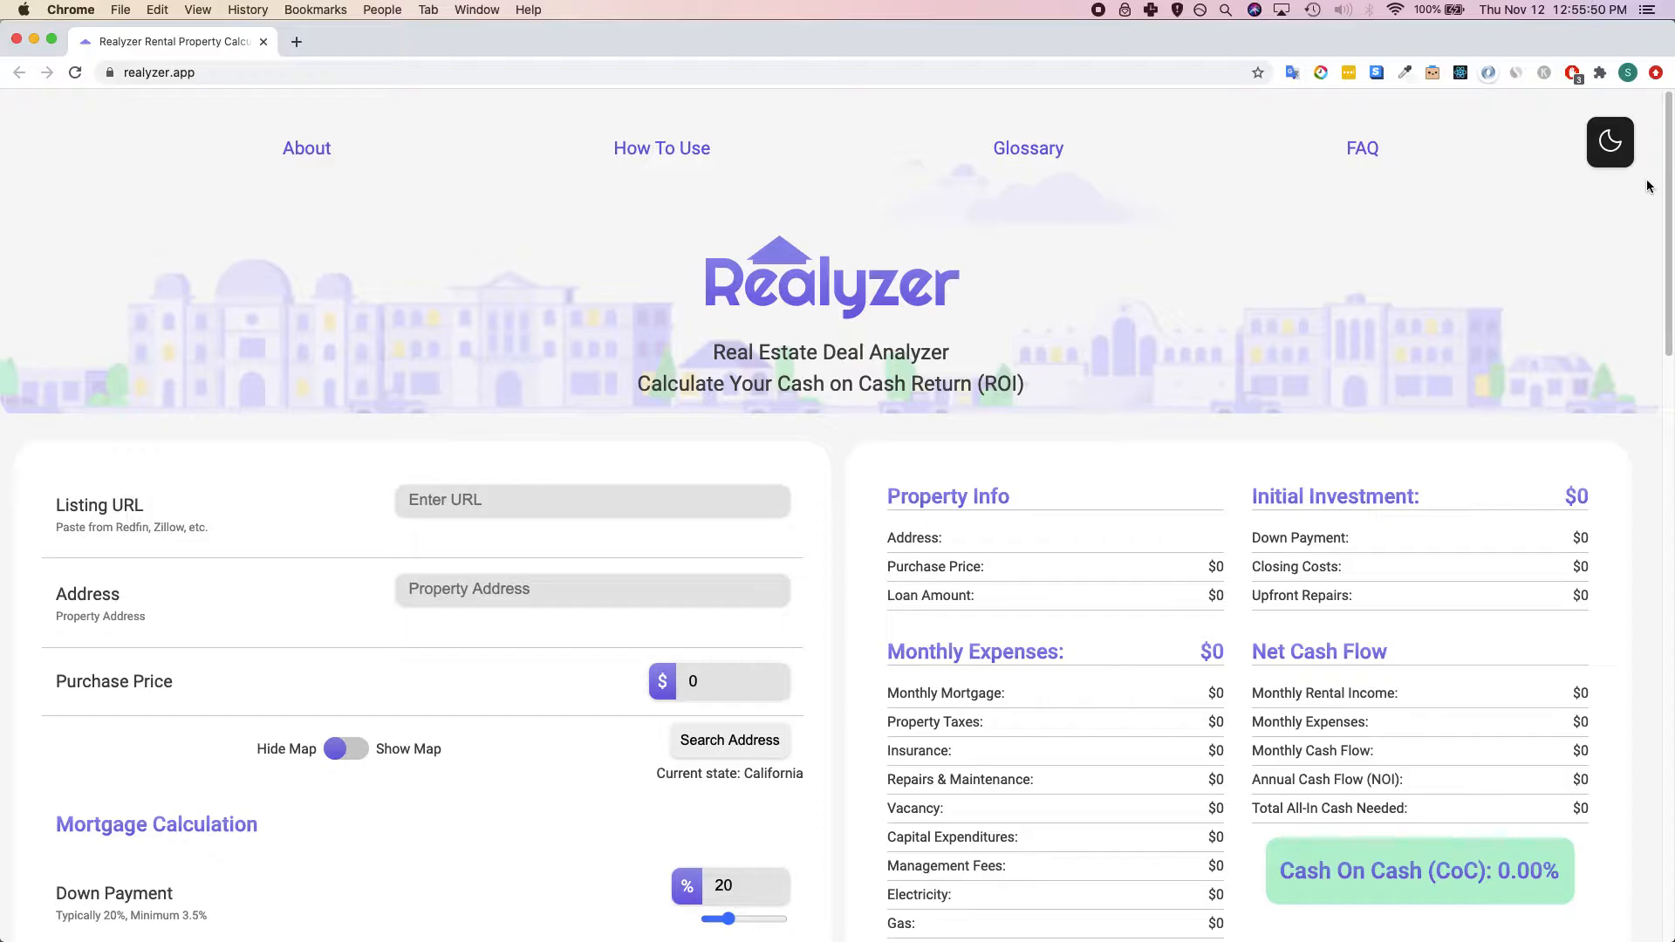
# Preview the calculator page in dark mode, then restore light mode.
pyautogui.click(1612, 151)
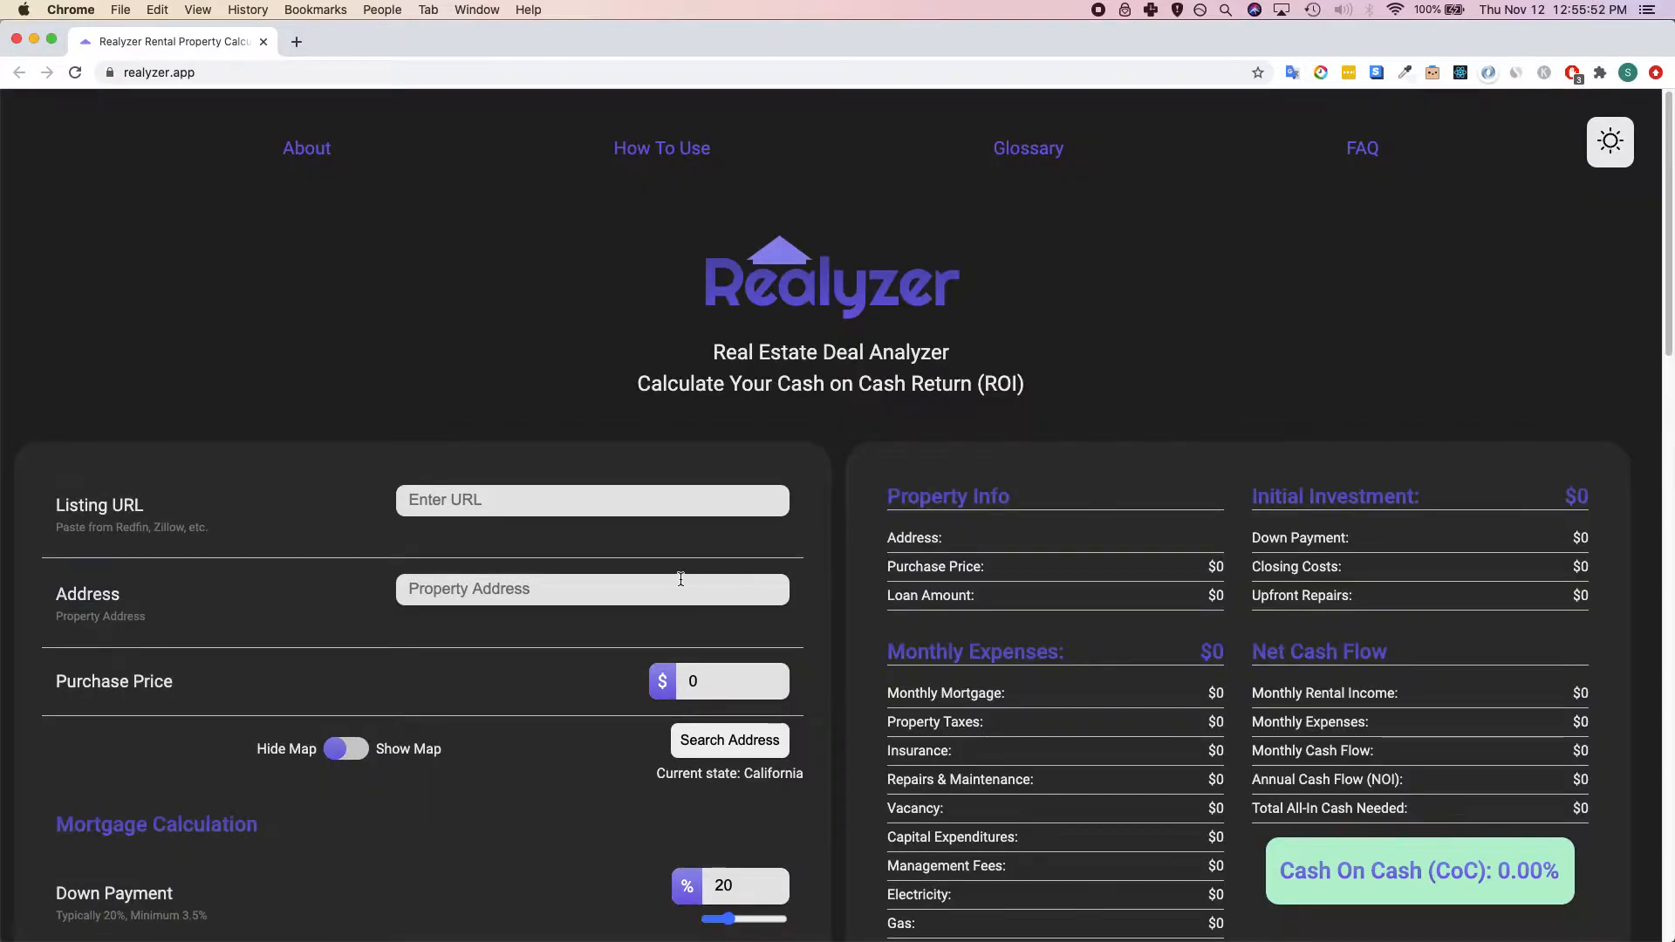
pyautogui.scroll(-10, 506, 733)
pyautogui.scroll(-5, 579, 729)
pyautogui.scroll(20, 579, 733)
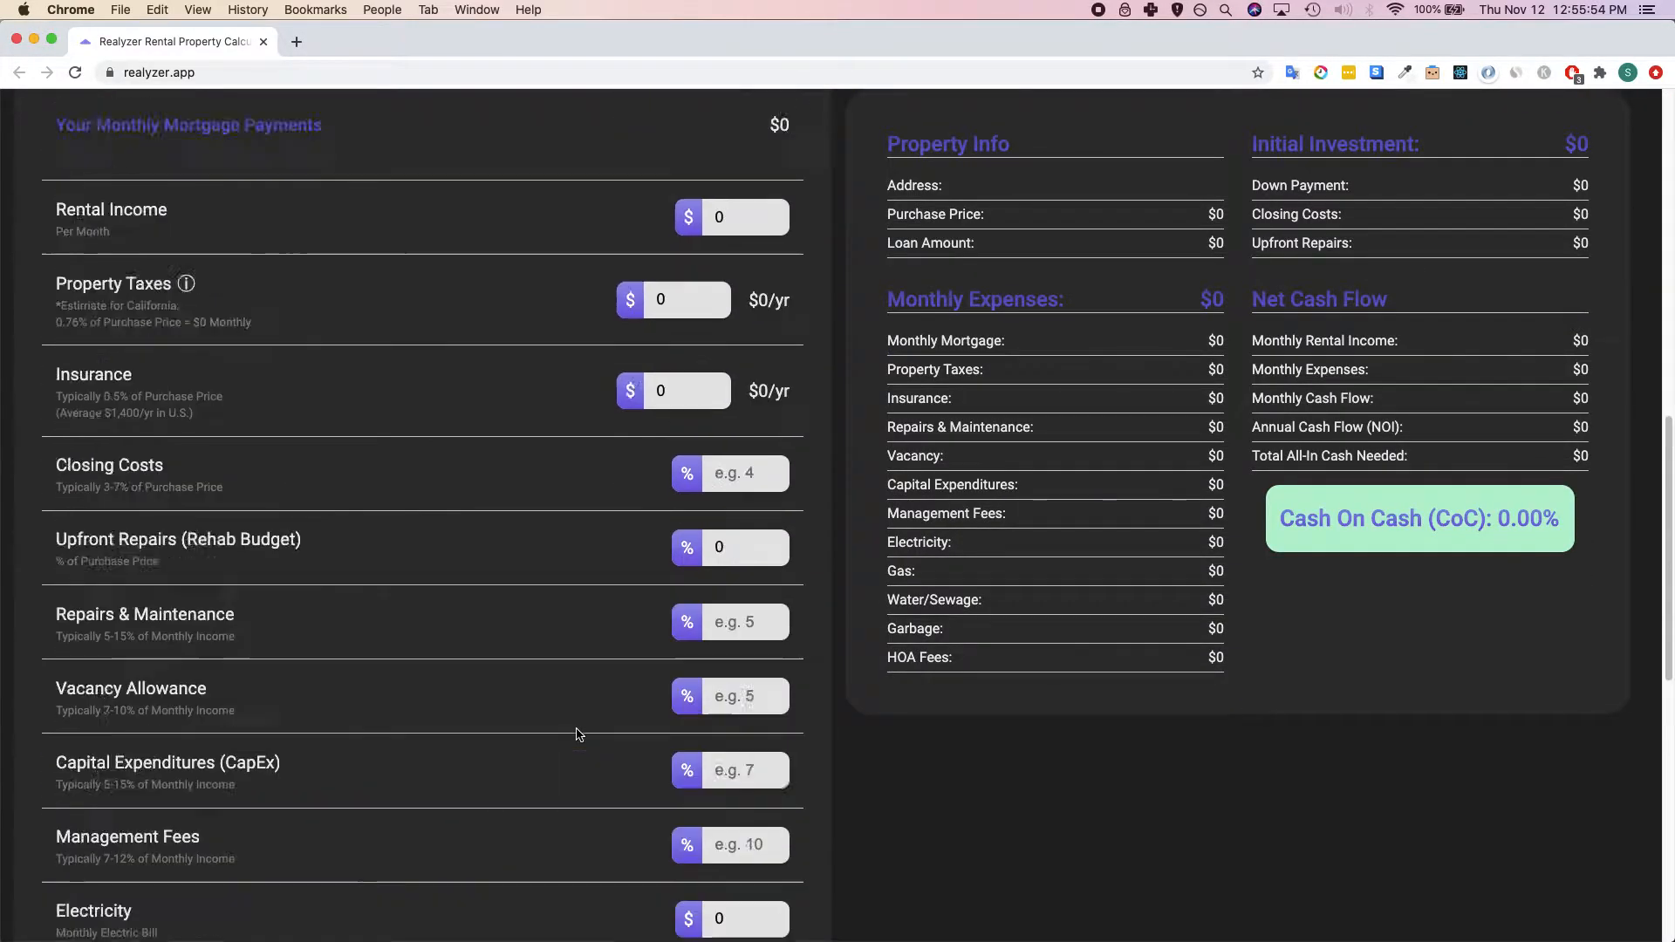
pyautogui.click(1610, 144)
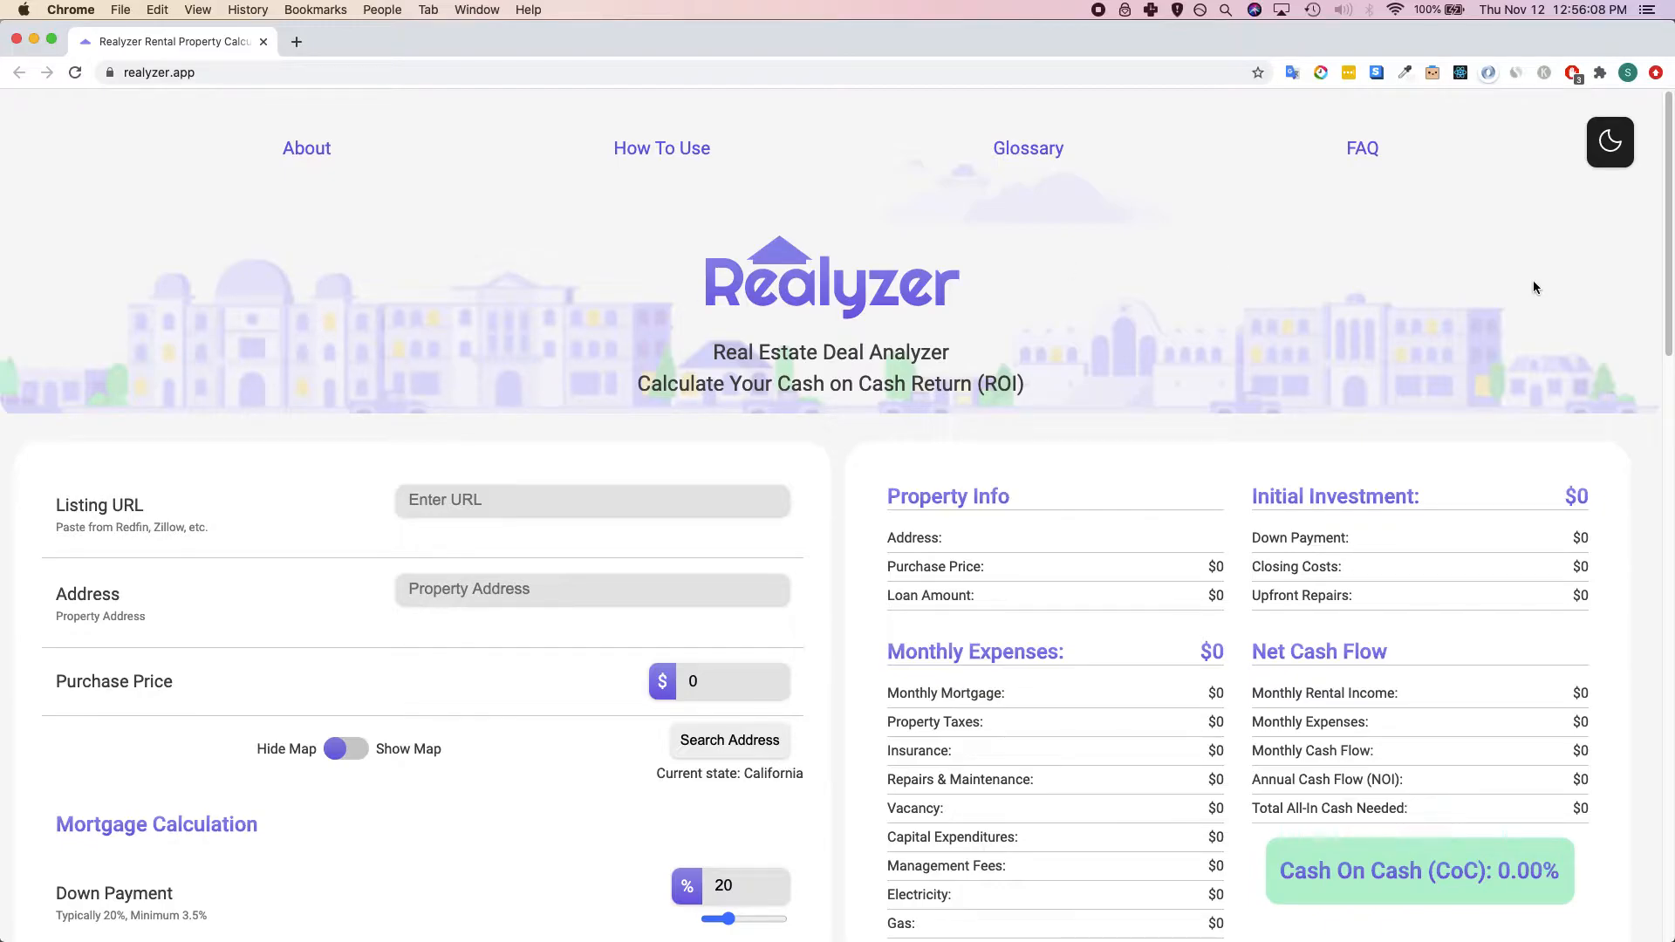
# Narrow the calculator window beside the Zillow listing and copy the listing's web address into the Listing URL field.
pyautogui.moveTo(1671, 279); pyautogui.dragTo(760, 289)
pyautogui.click(920, 314)
pyautogui.scroll(20, 919, 314)
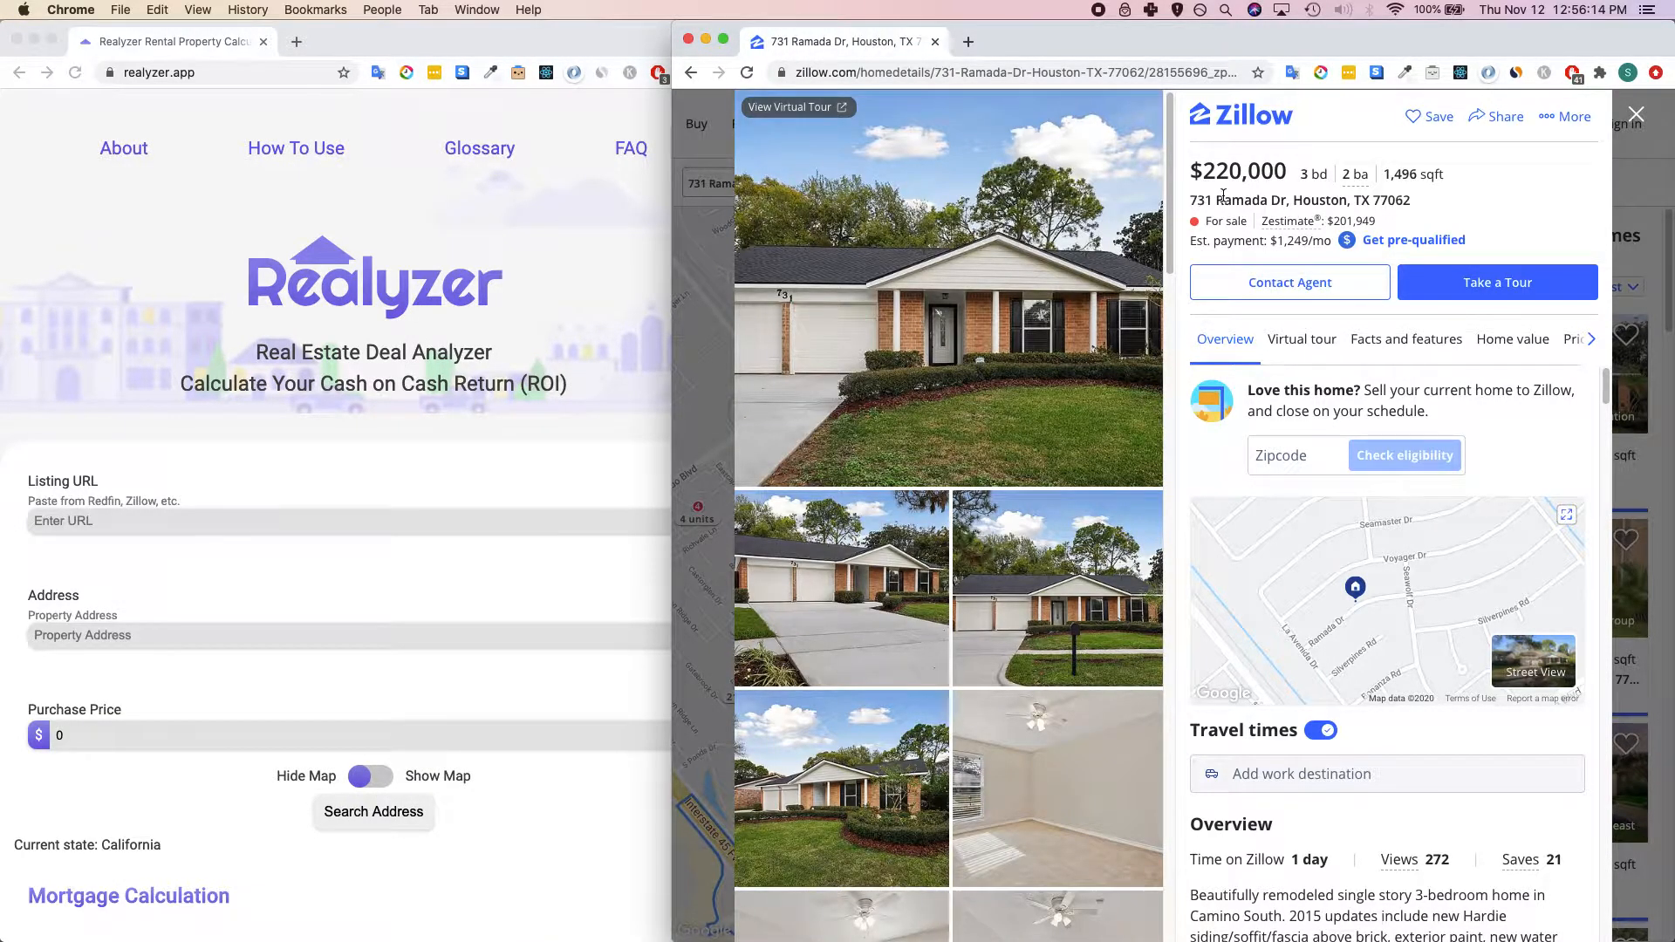
pyautogui.click(965, 70)
pyautogui.press('super+c')
pyautogui.click(230, 543)
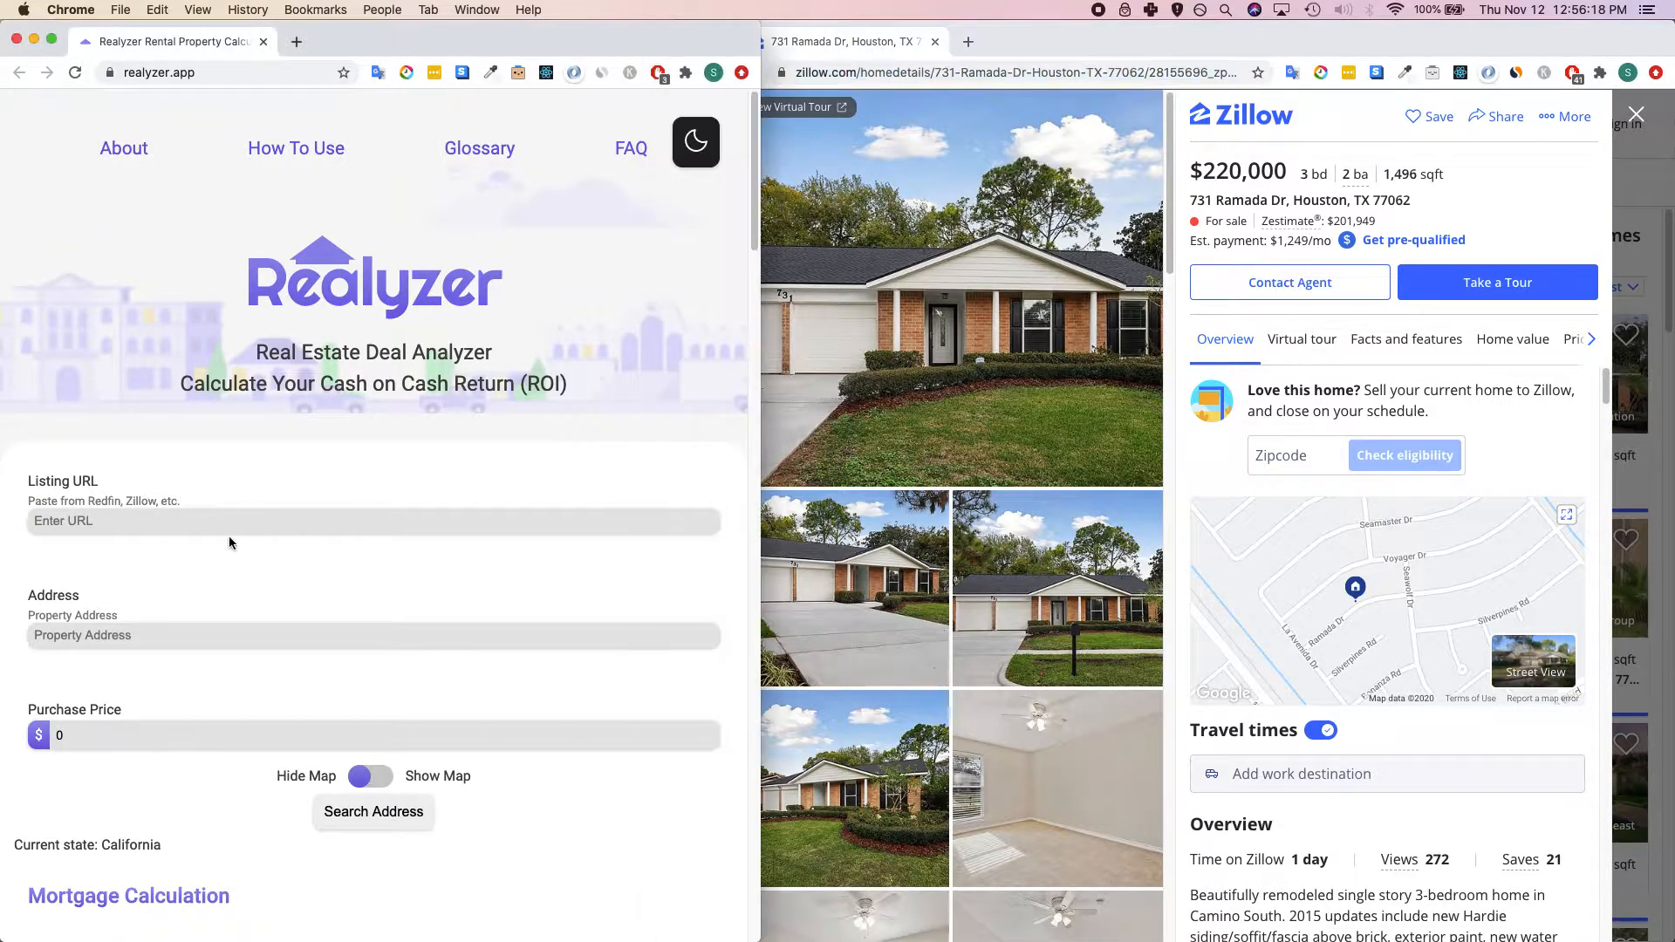
pyautogui.press('super+v')
# Copy the property's address from the Zillow listing into the calculator's Address field.
pyautogui.click(1268, 186)
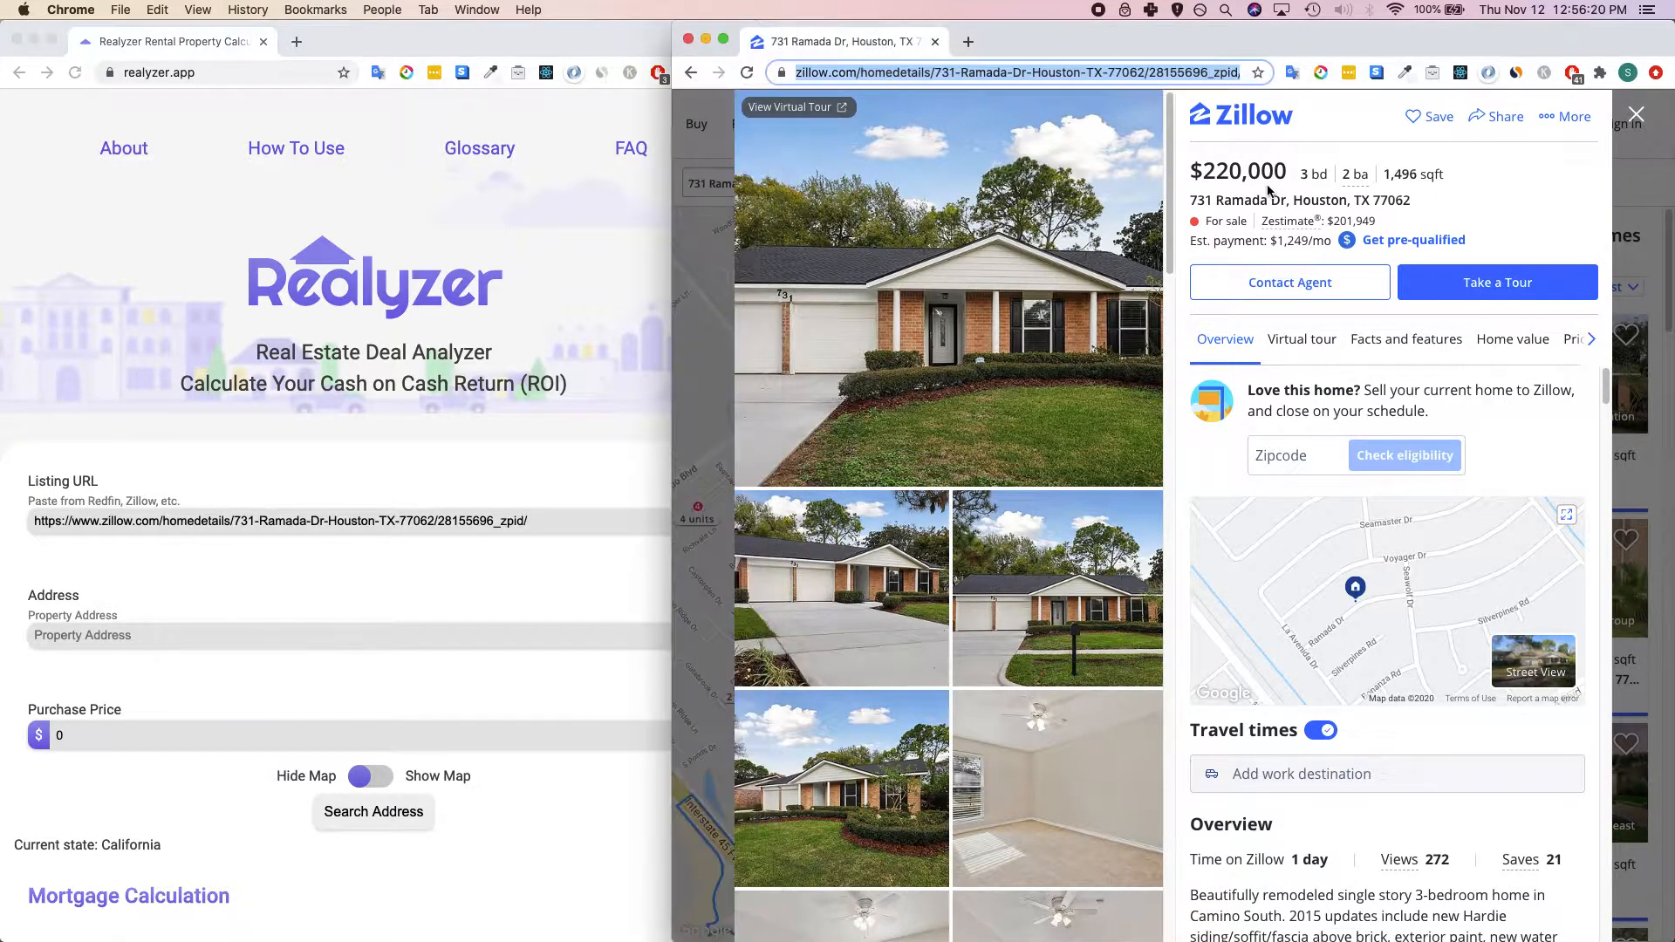
pyautogui.moveTo(1190, 200); pyautogui.dragTo(1411, 201)
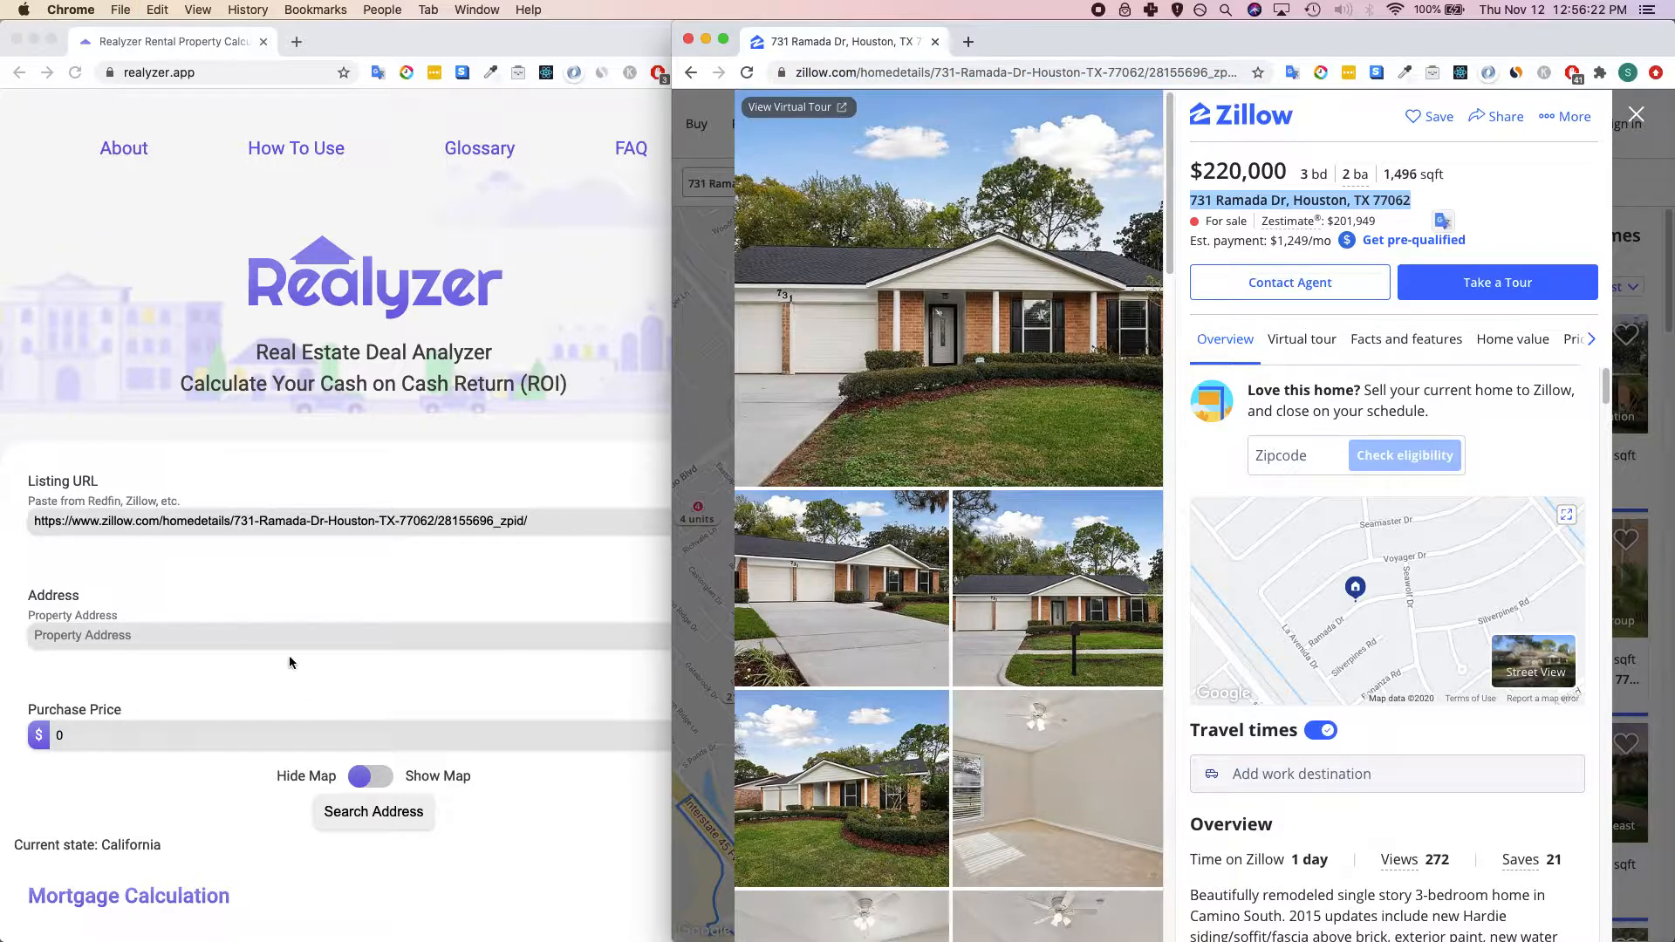
pyautogui.click(129, 643)
pyautogui.press('super+v')
# Set the calculator's purchase price to 220000, copied from the Zillow listing.
pyautogui.click(1246, 189)
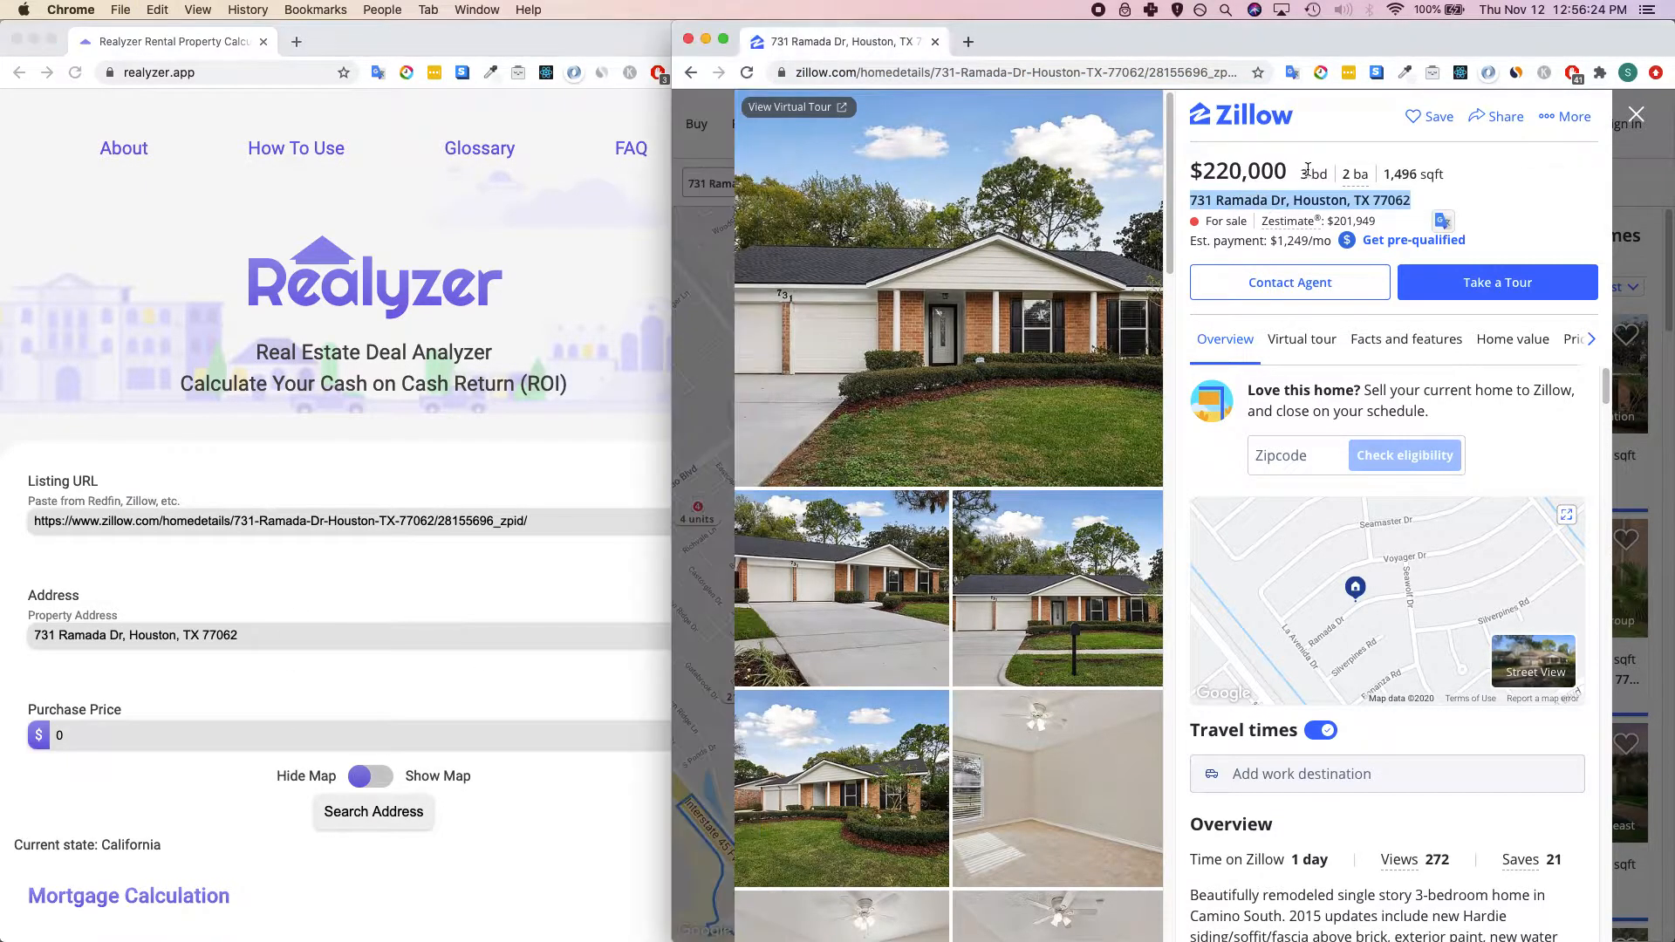
pyautogui.moveTo(1289, 172); pyautogui.dragTo(1192, 172)
pyautogui.press('super+c')
pyautogui.click(95, 734)
pyautogui.press('super+v')
# Widen the calculator window, show the map, and search for the entered property address.
pyautogui.moveTo(758, 206); pyautogui.dragTo(1253, 209)
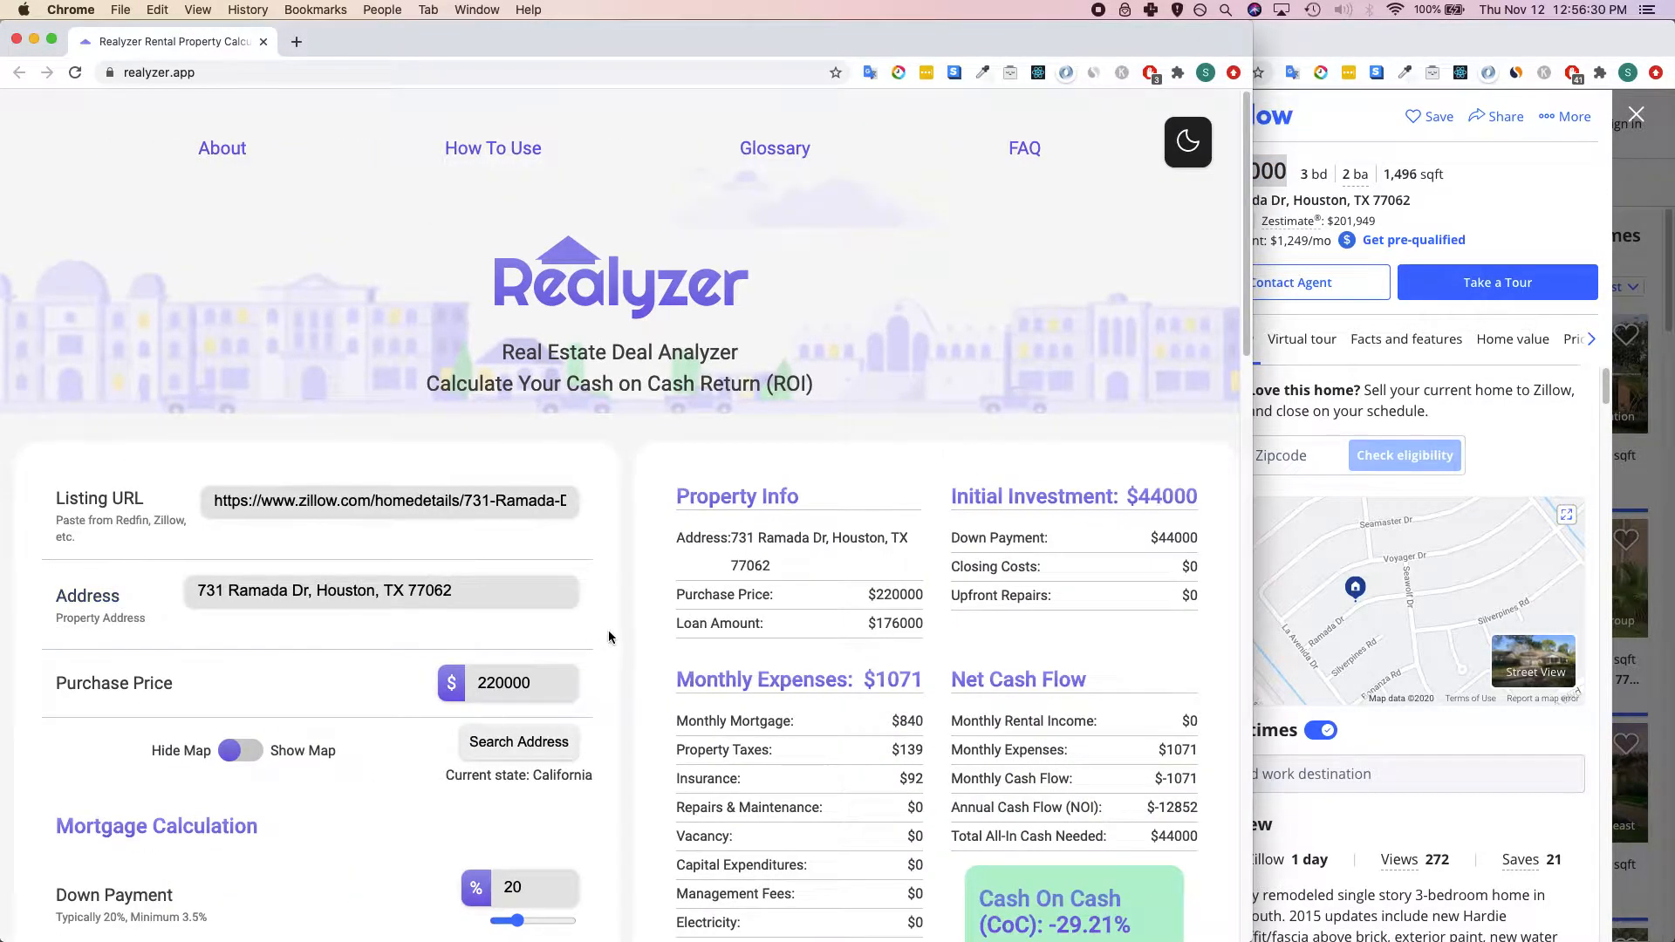
pyautogui.scroll(-5, 609, 631)
pyautogui.click(243, 396)
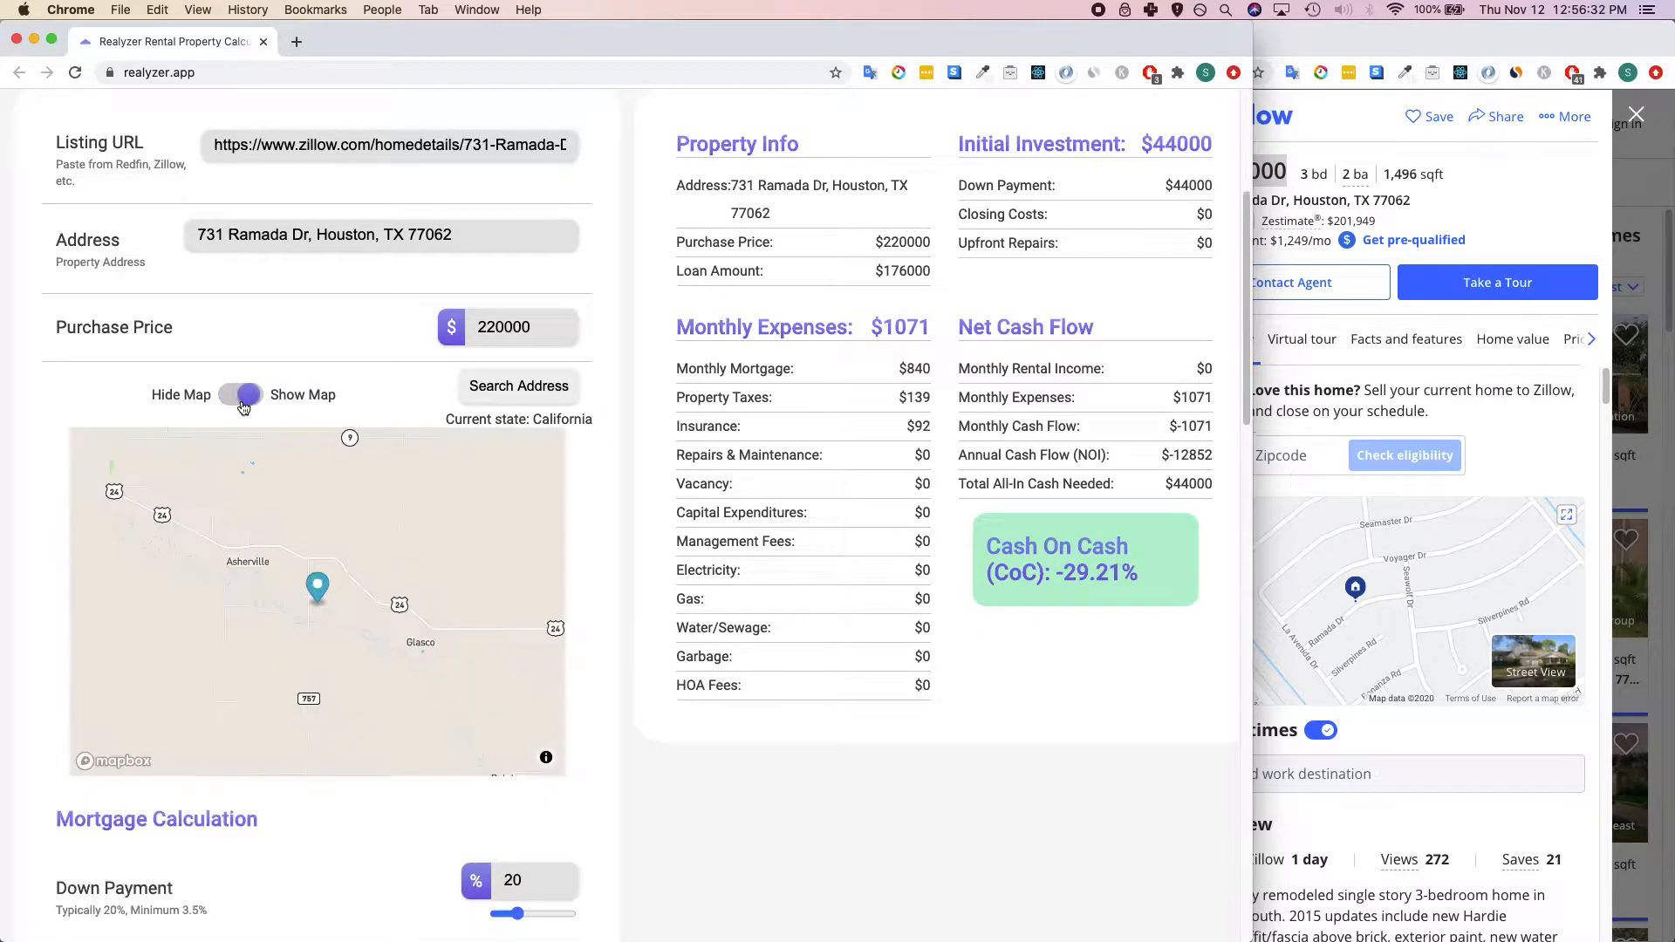
pyautogui.scroll(1, 635, 543)
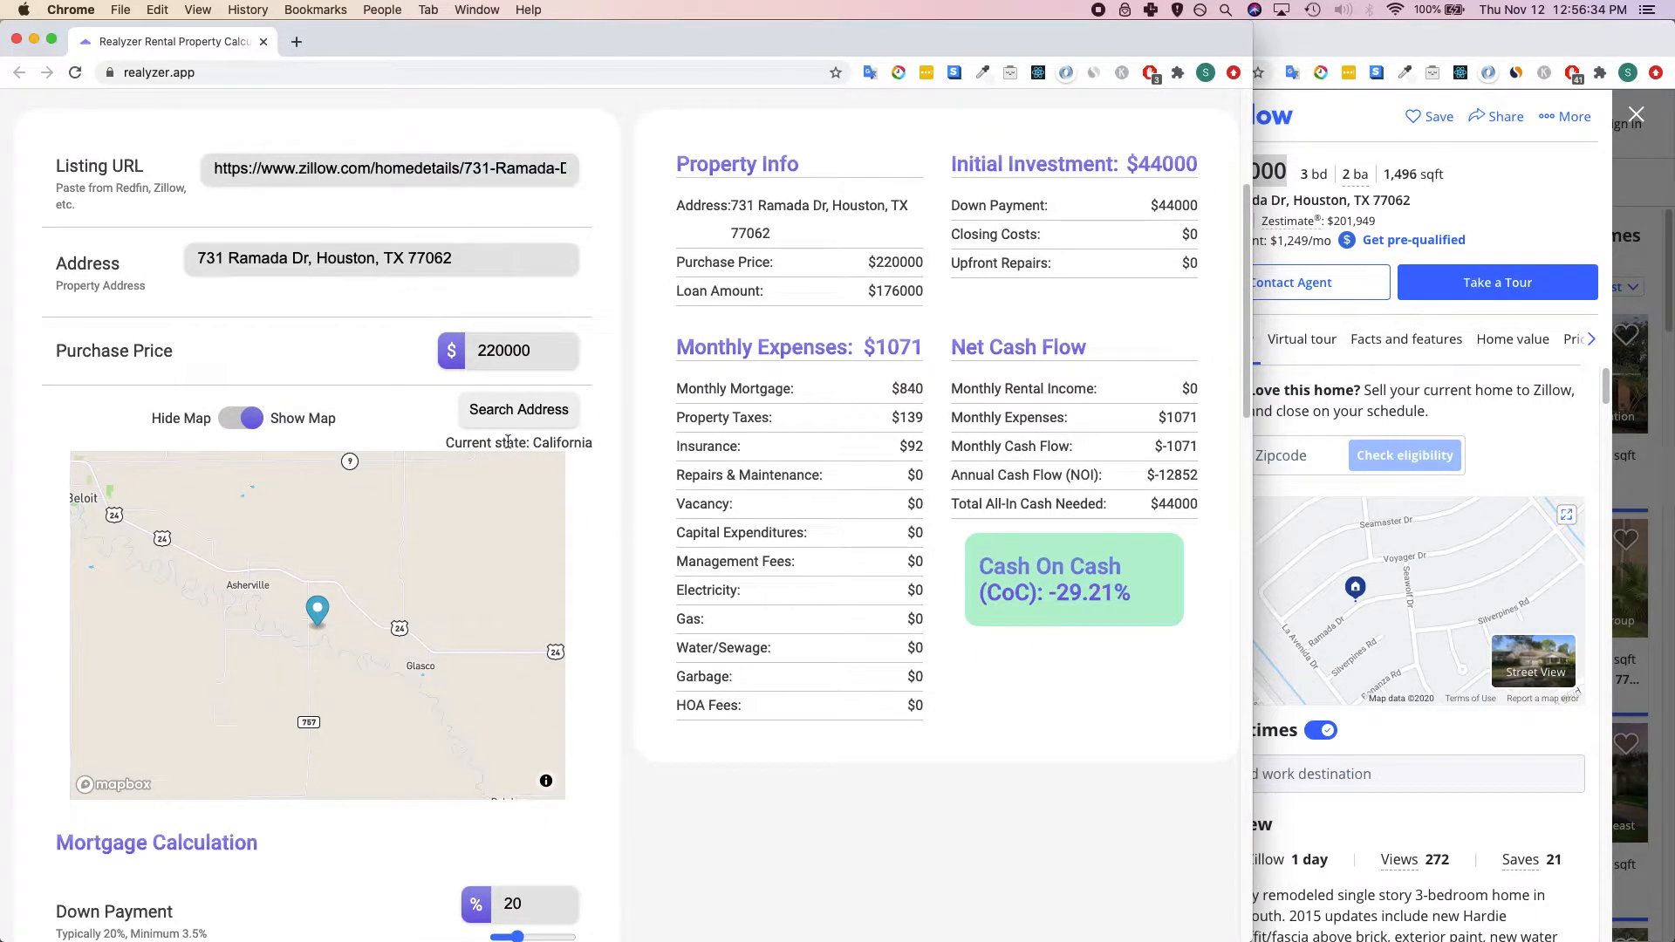
pyautogui.click(528, 412)
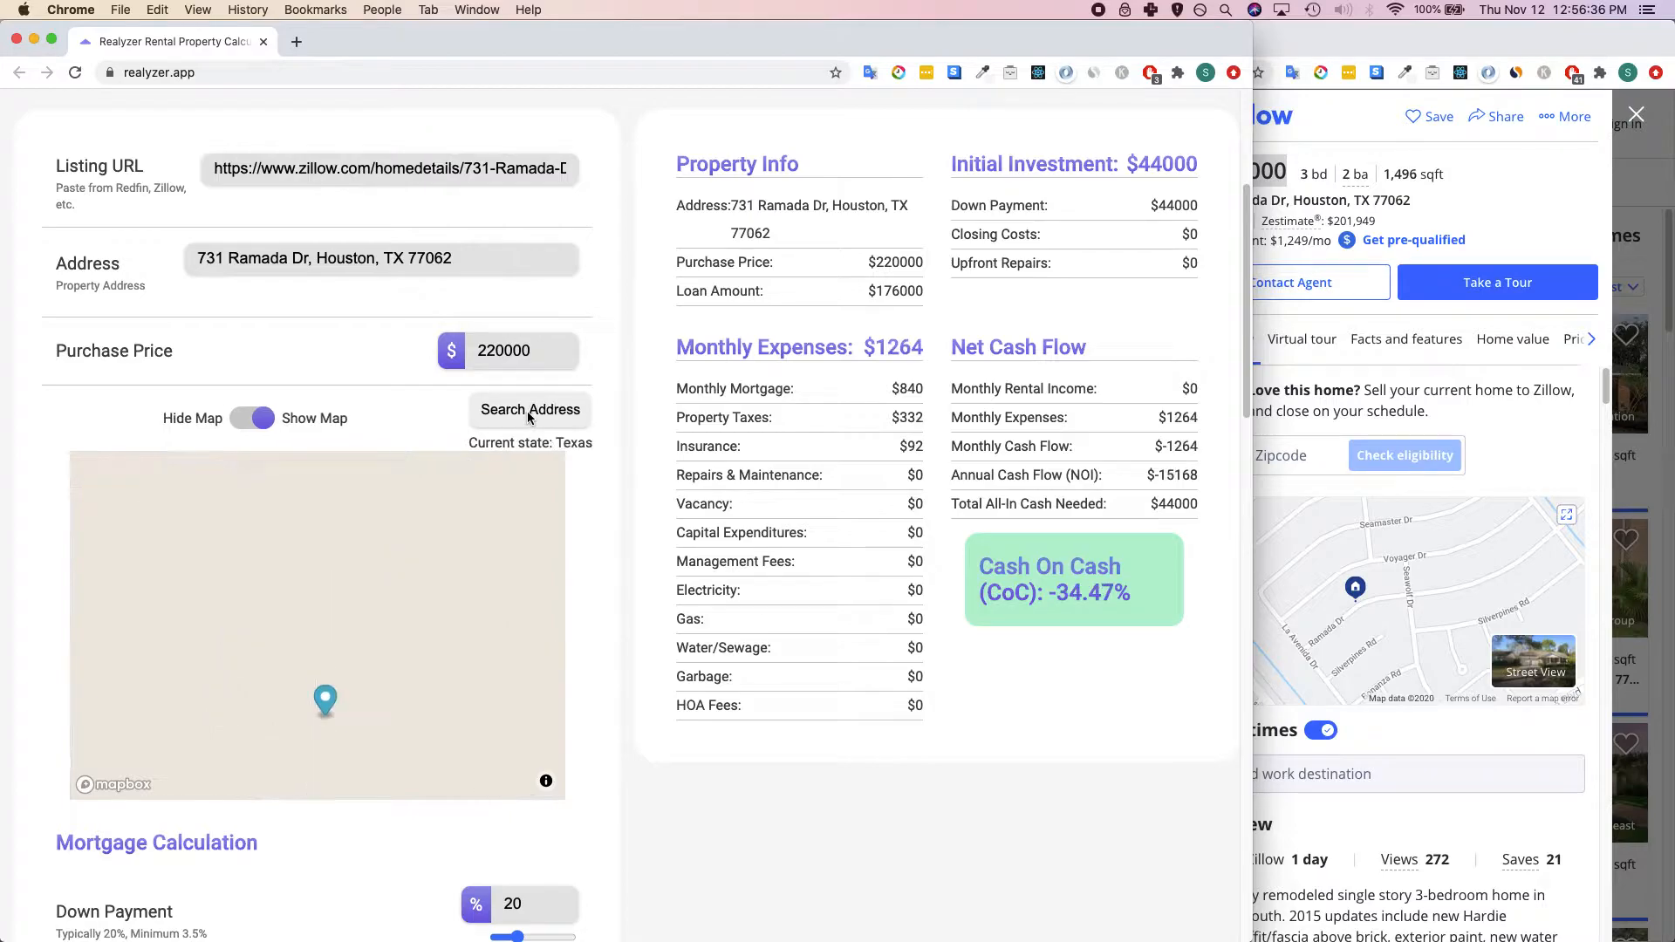
pyautogui.click(233, 265)
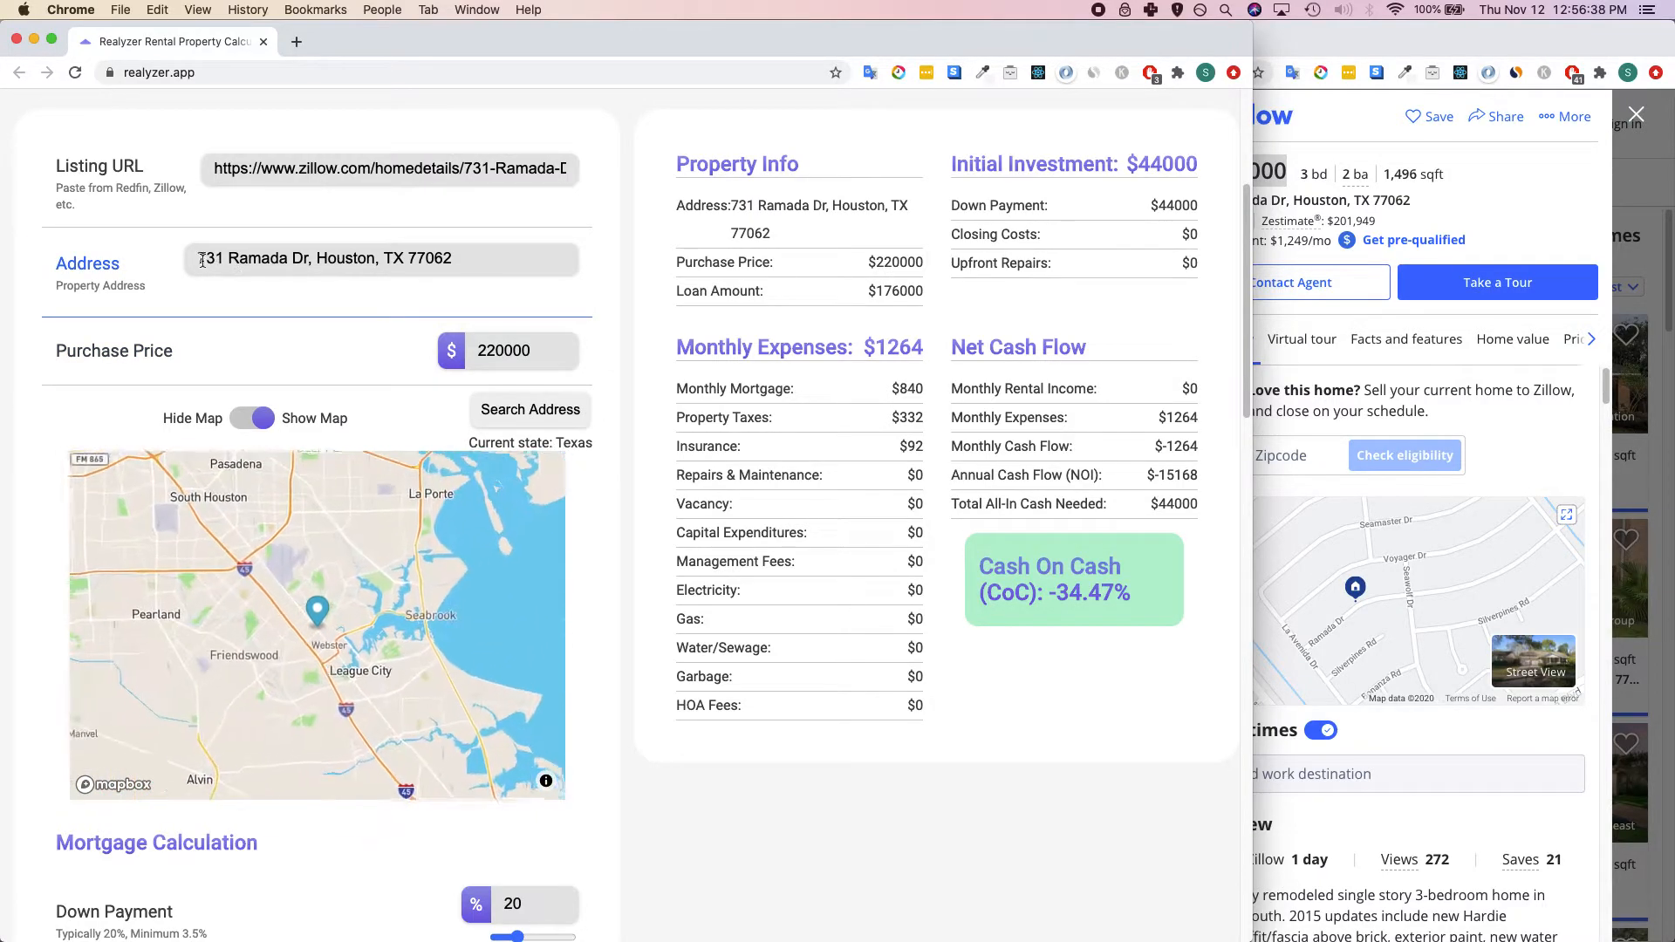
pyautogui.tripleClick(482, 266)
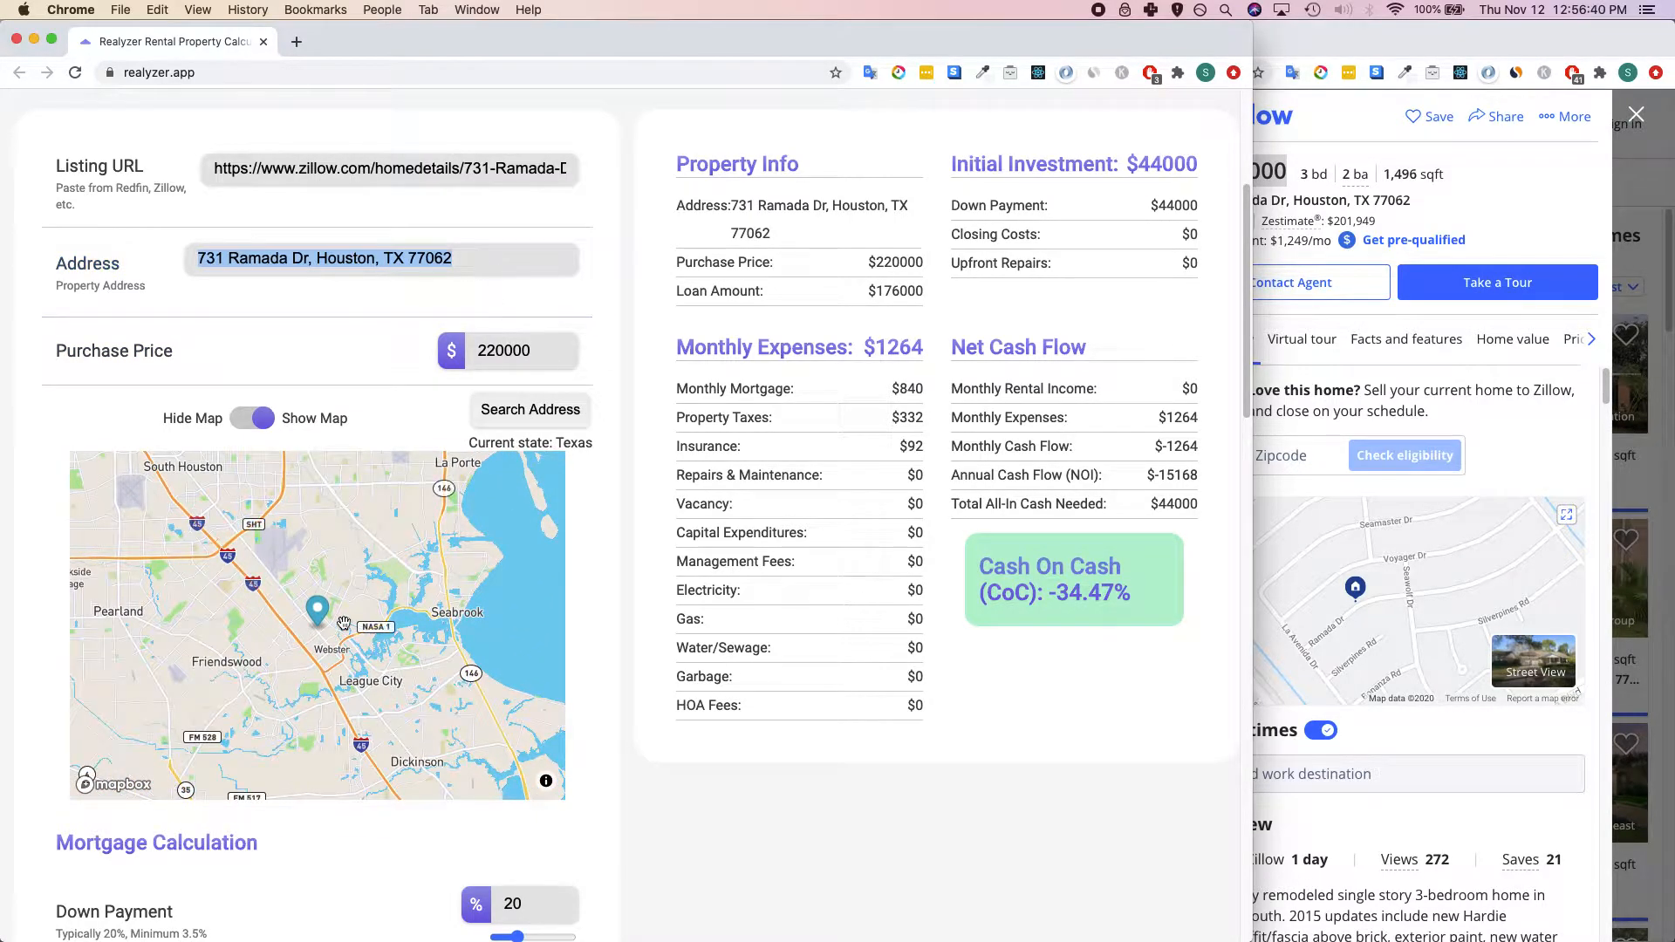
pyautogui.click(618, 650)
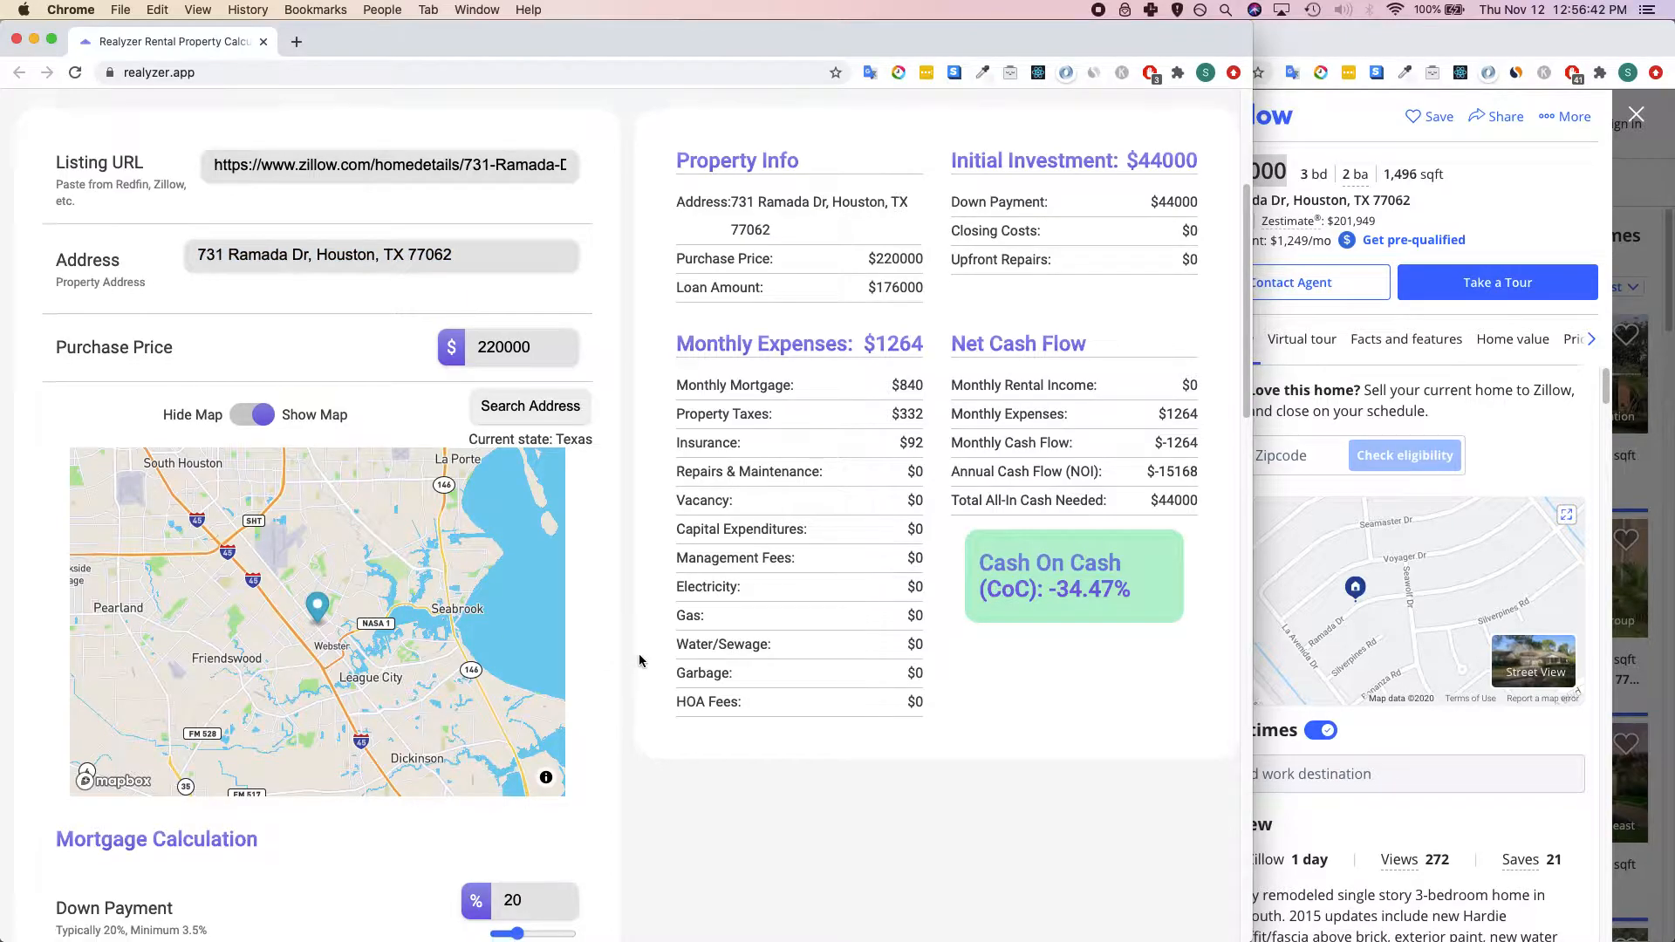
# Review the down payment and interest rate entries in the mortgage calculation.
pyautogui.scroll(-5, 639, 654)
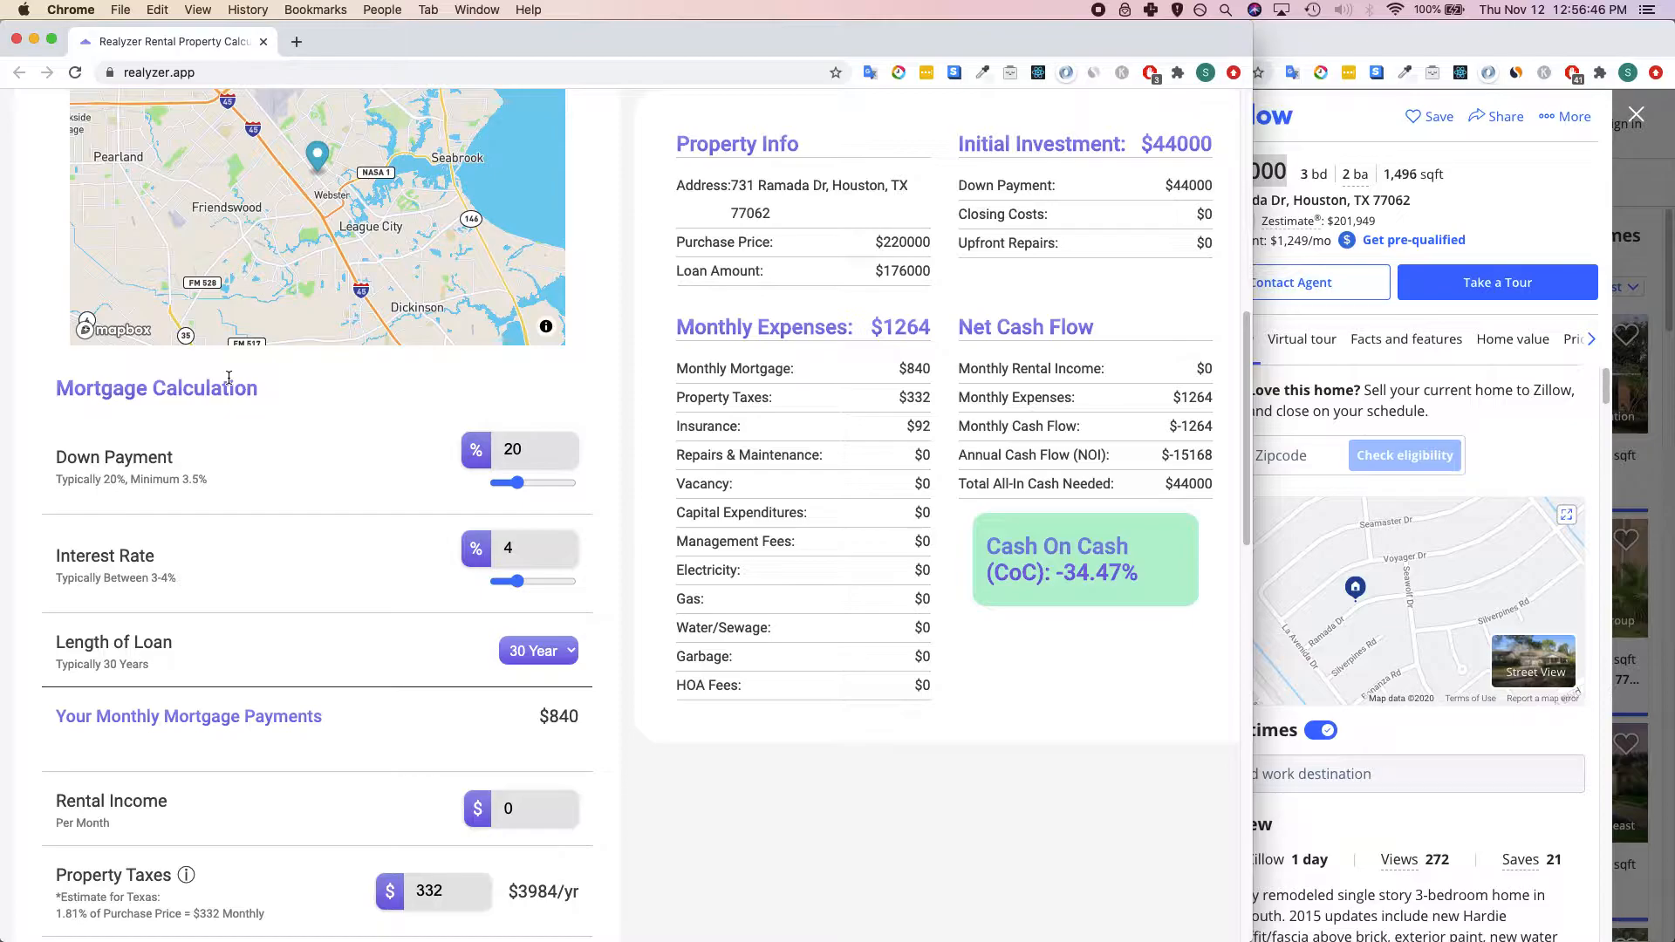
pyautogui.moveTo(543, 443); pyautogui.dragTo(474, 441)
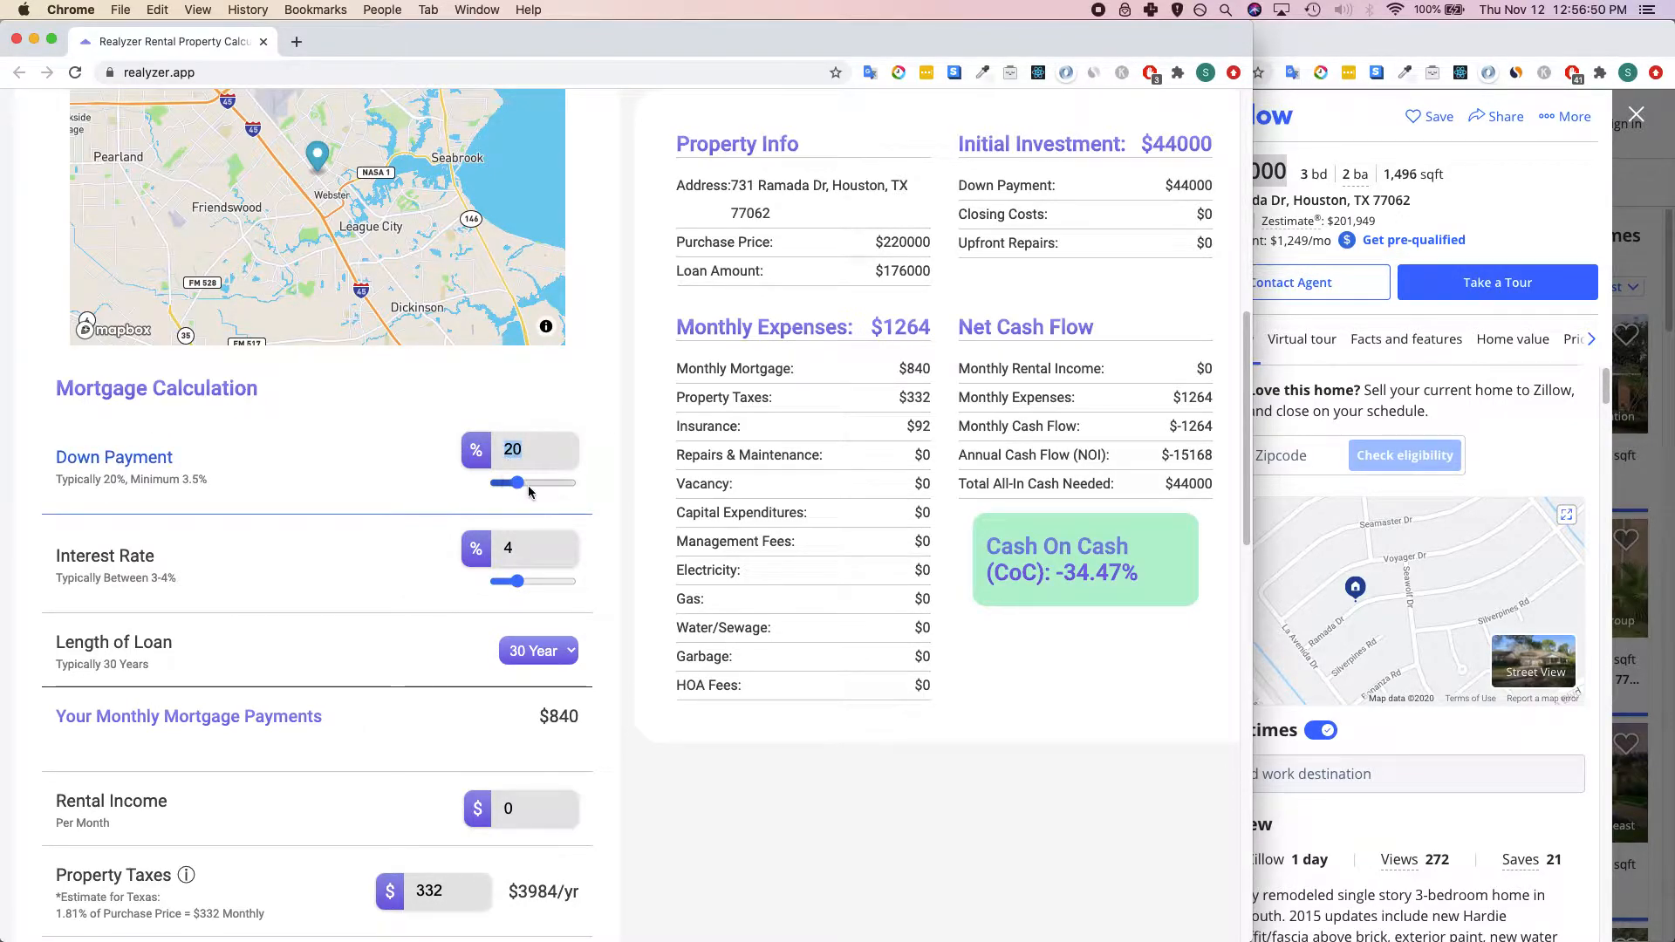
pyautogui.click(230, 577)
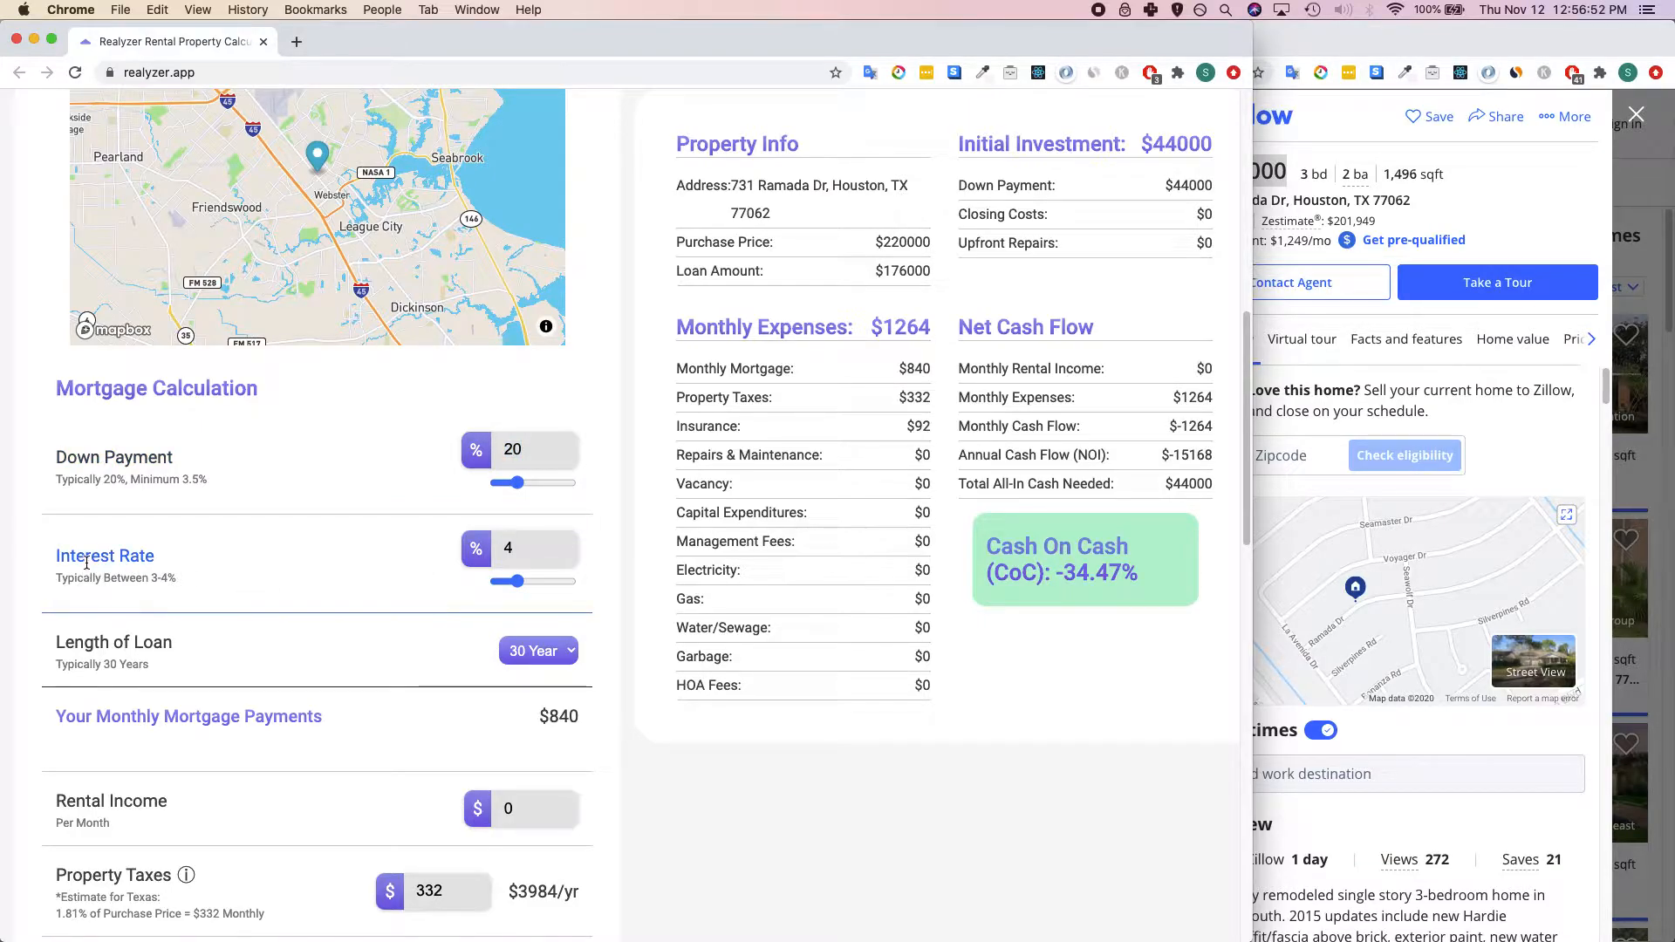
# Find the monthly cost section in the Zillow listing and expand its principal and interest breakdown.
pyautogui.click(1517, 573)
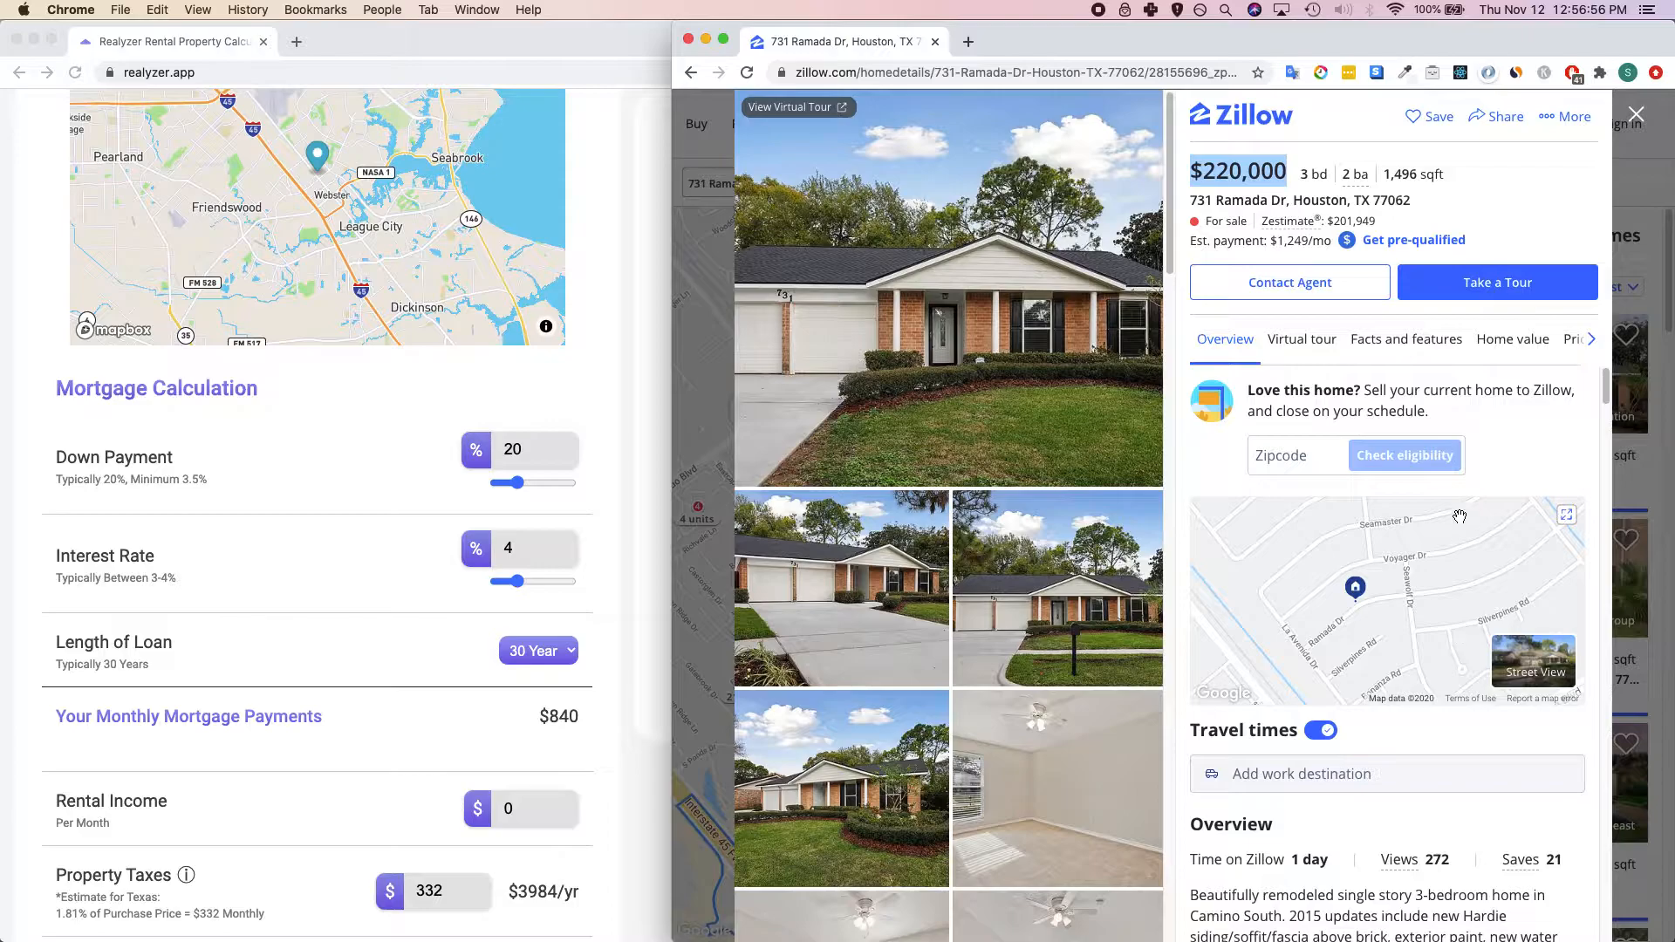
pyautogui.scroll(-10, 1460, 621)
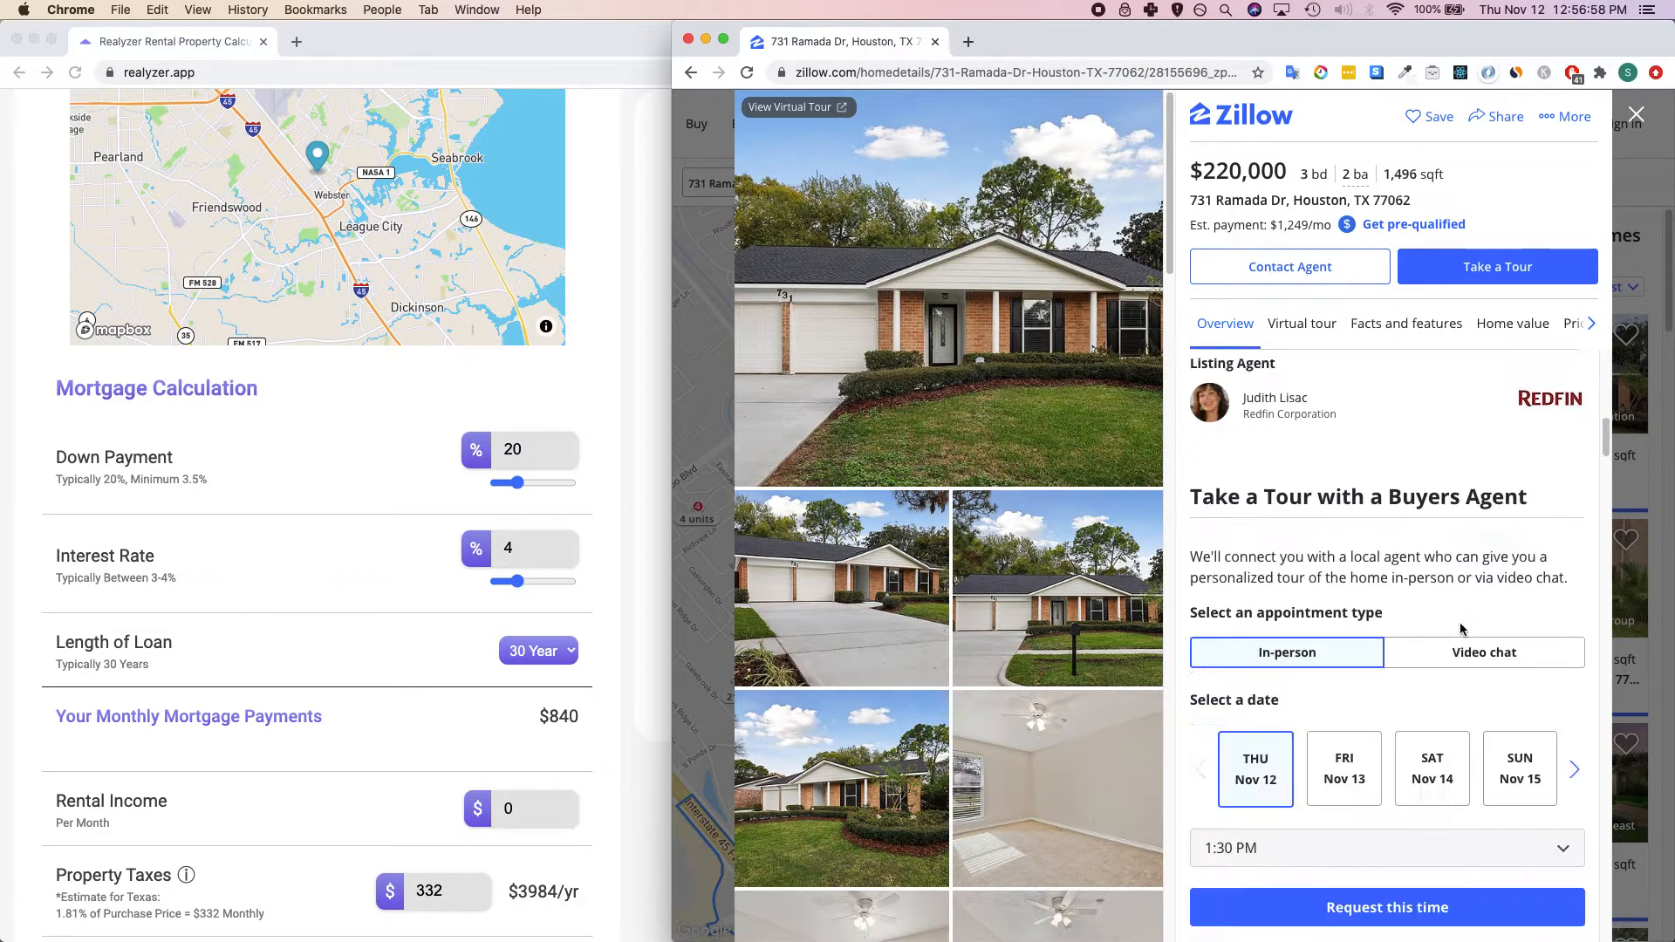
pyautogui.scroll(-10, 1462, 628)
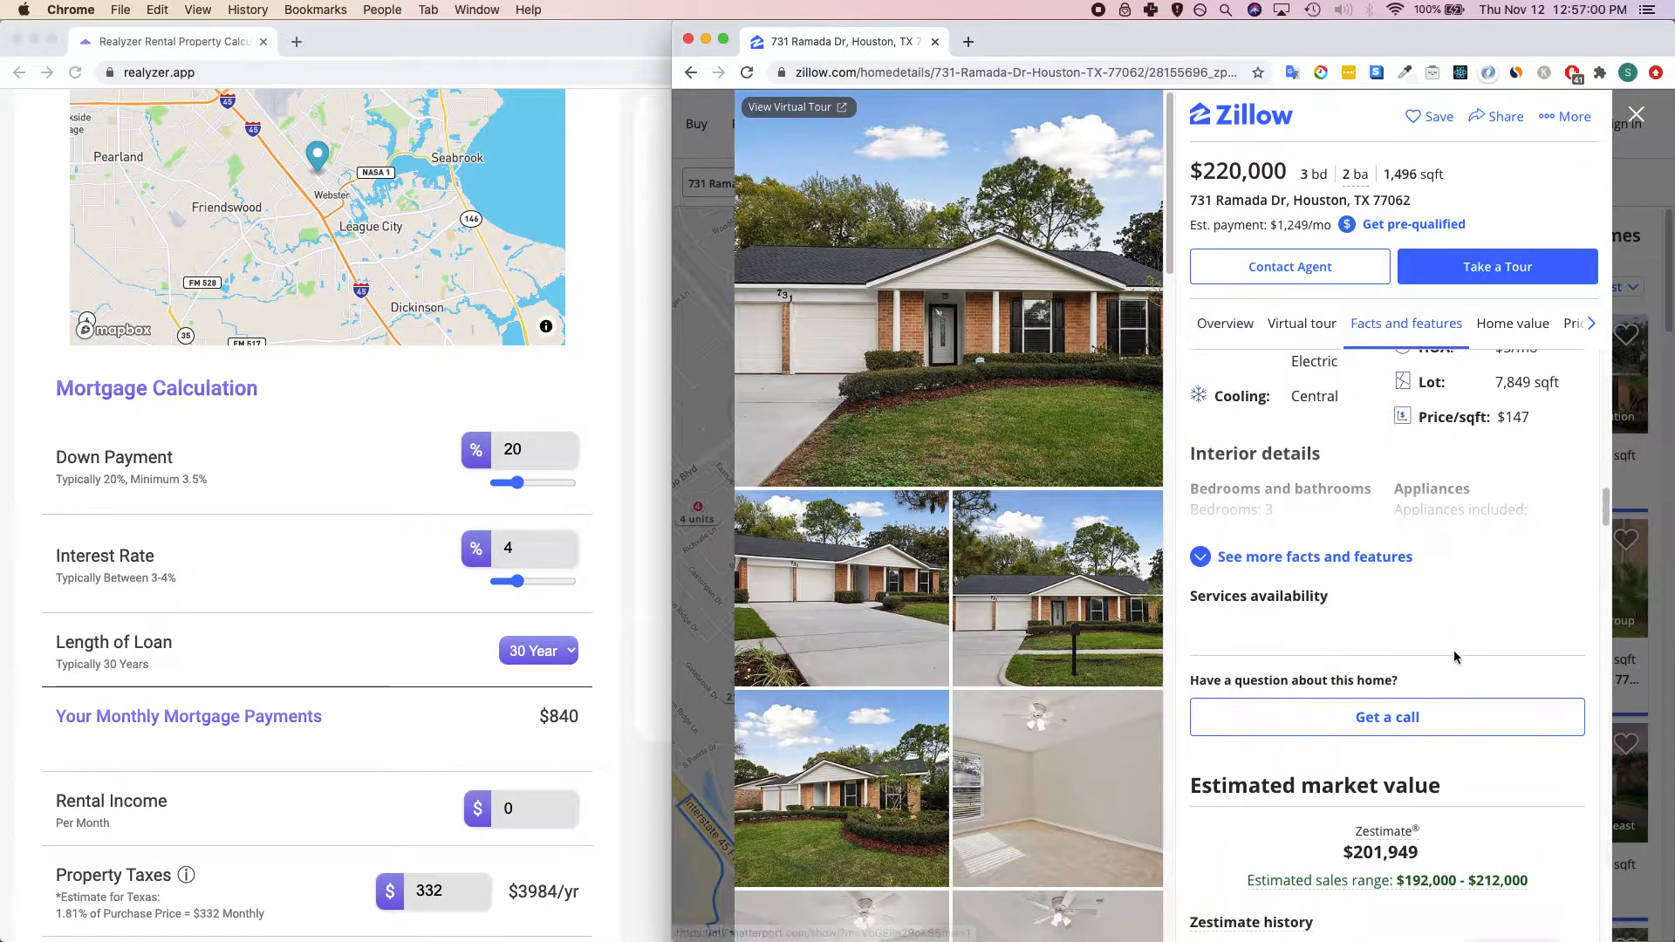
pyautogui.scroll(15, 1454, 657)
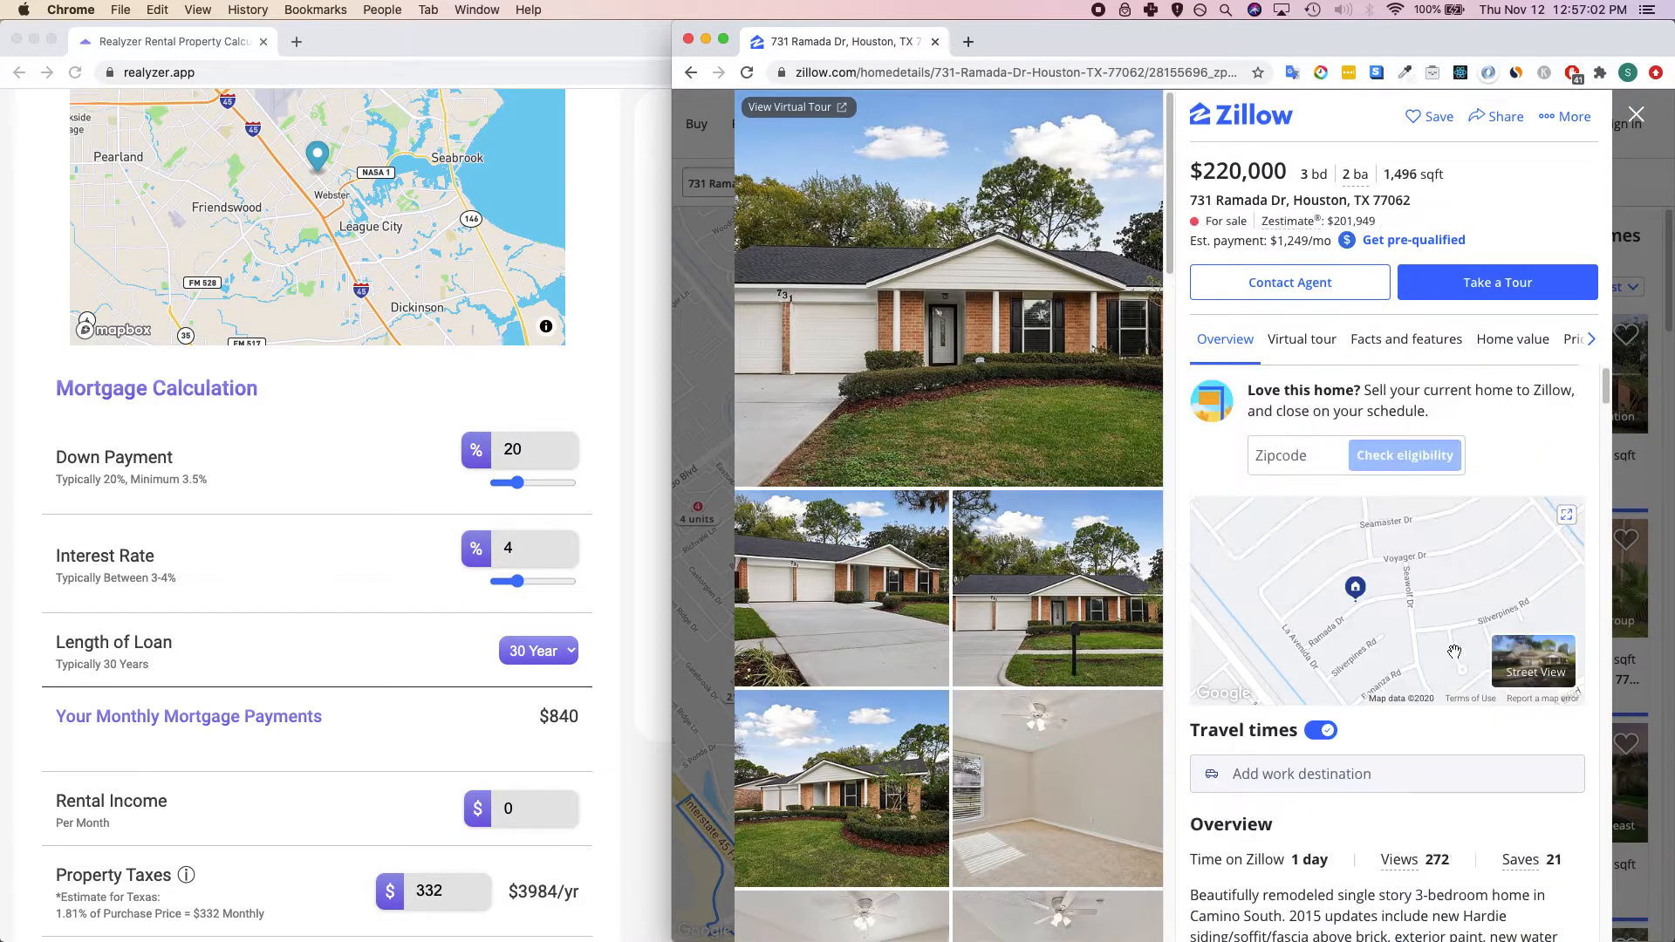
pyautogui.scroll(-15, 1454, 657)
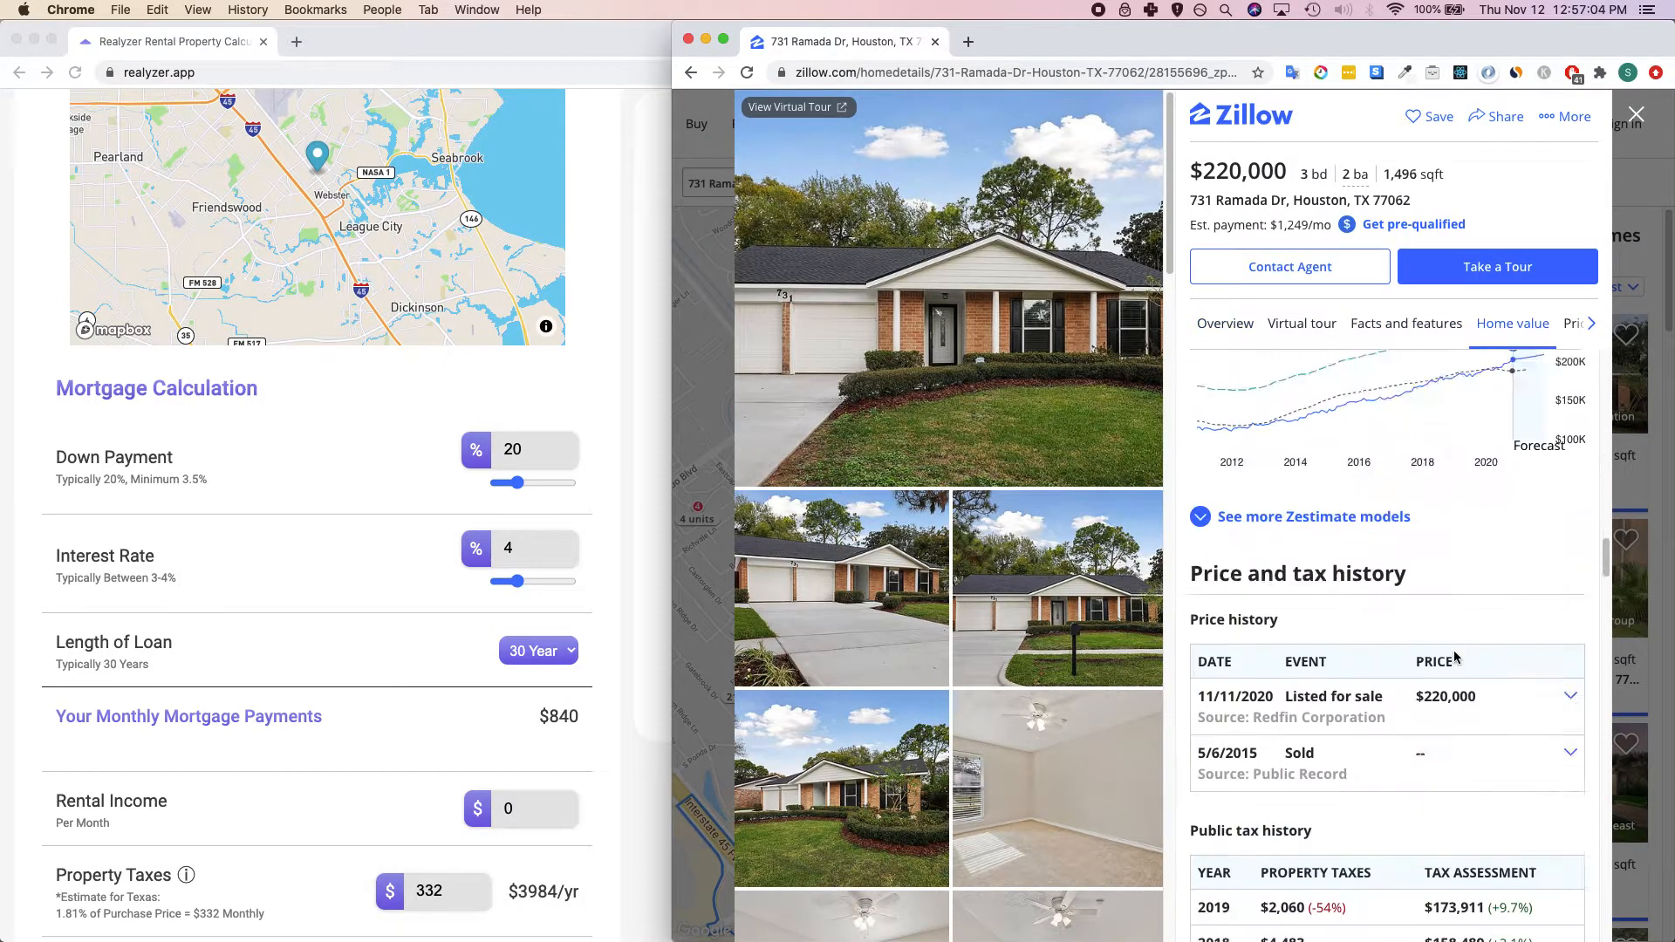
pyautogui.scroll(8, 1449, 646)
pyautogui.scroll(-5, 1414, 602)
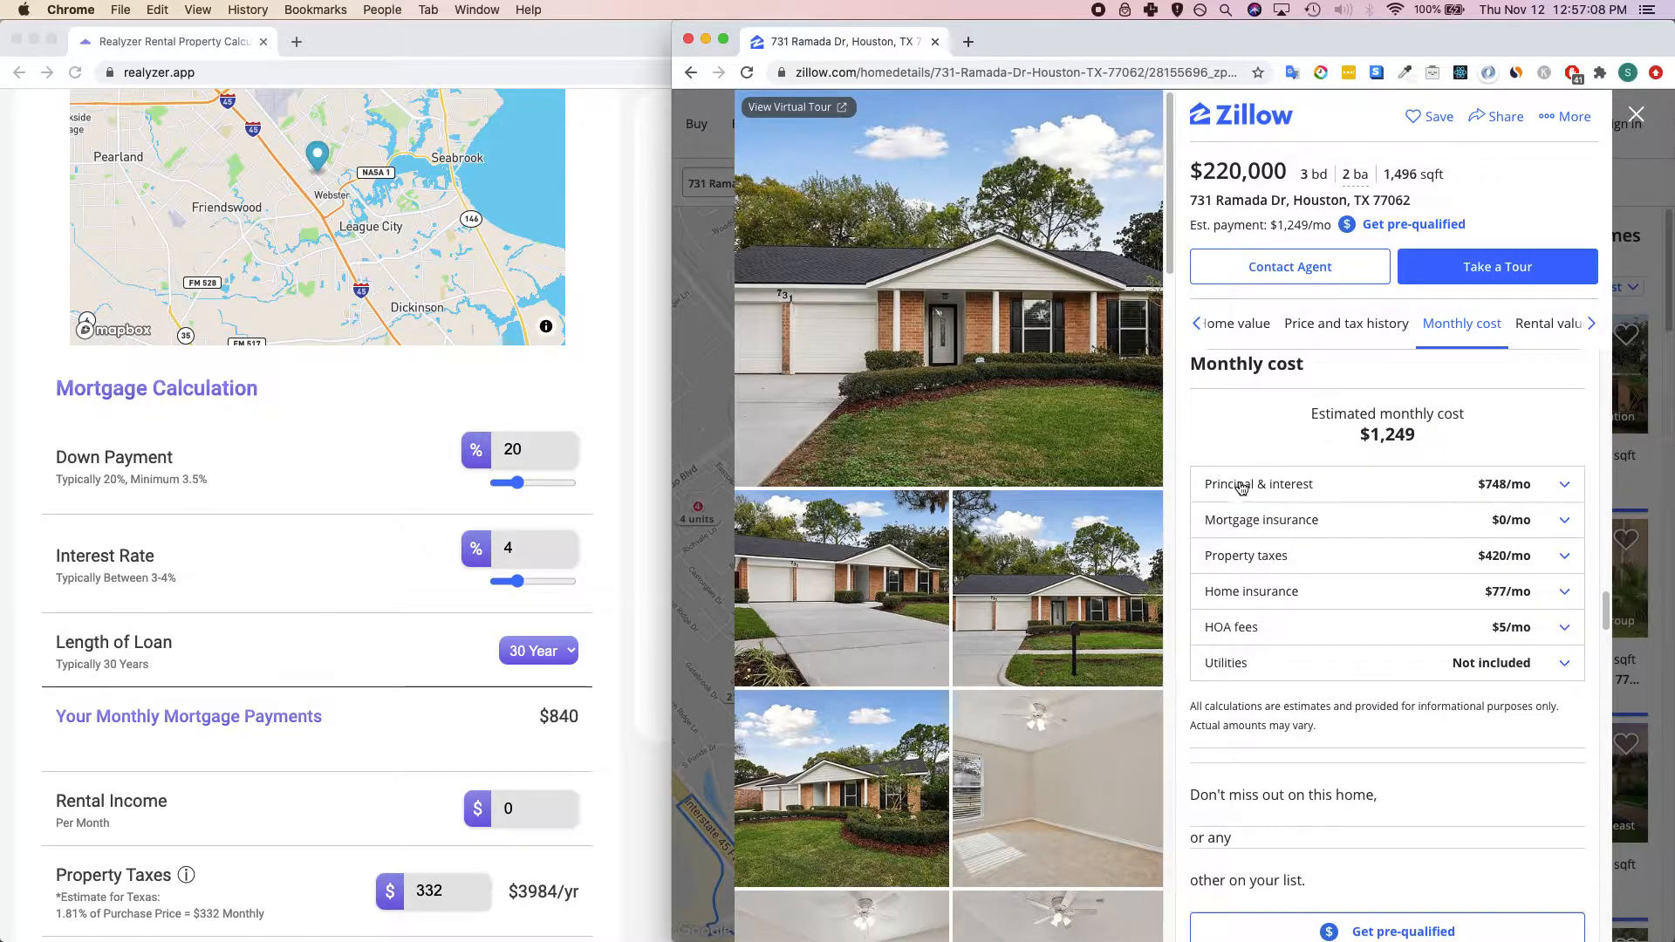
pyautogui.click(1290, 484)
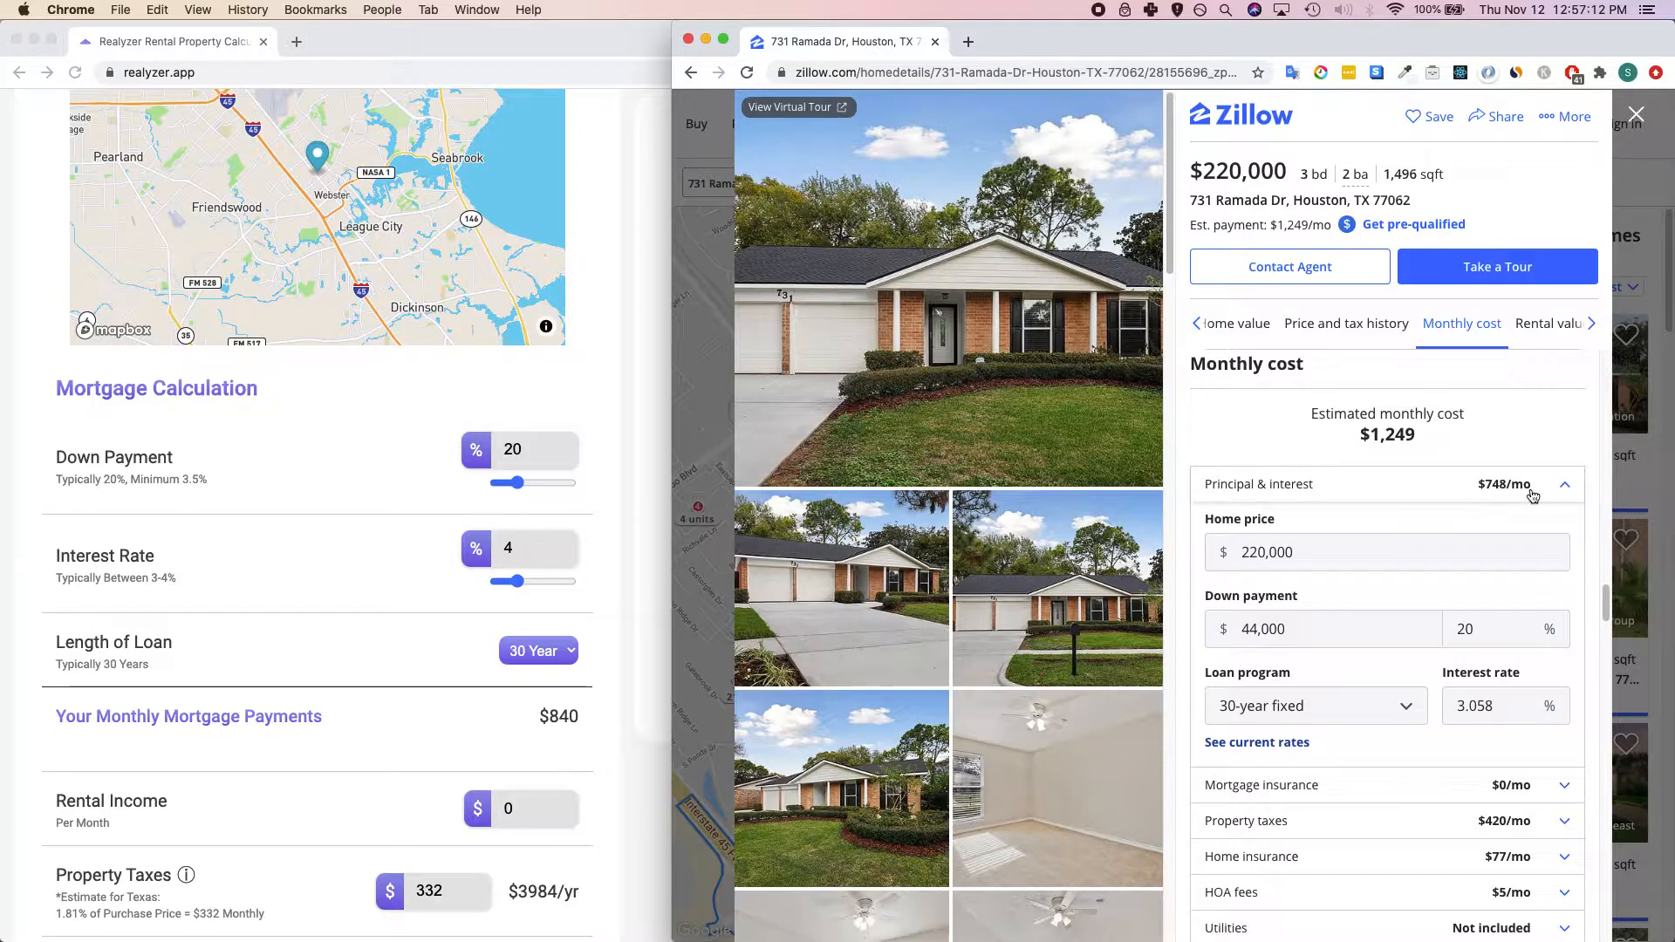
# Set the calculator's interest rate to 3.058%, copied from the Zillow listing's loan details.
pyautogui.click(1512, 706)
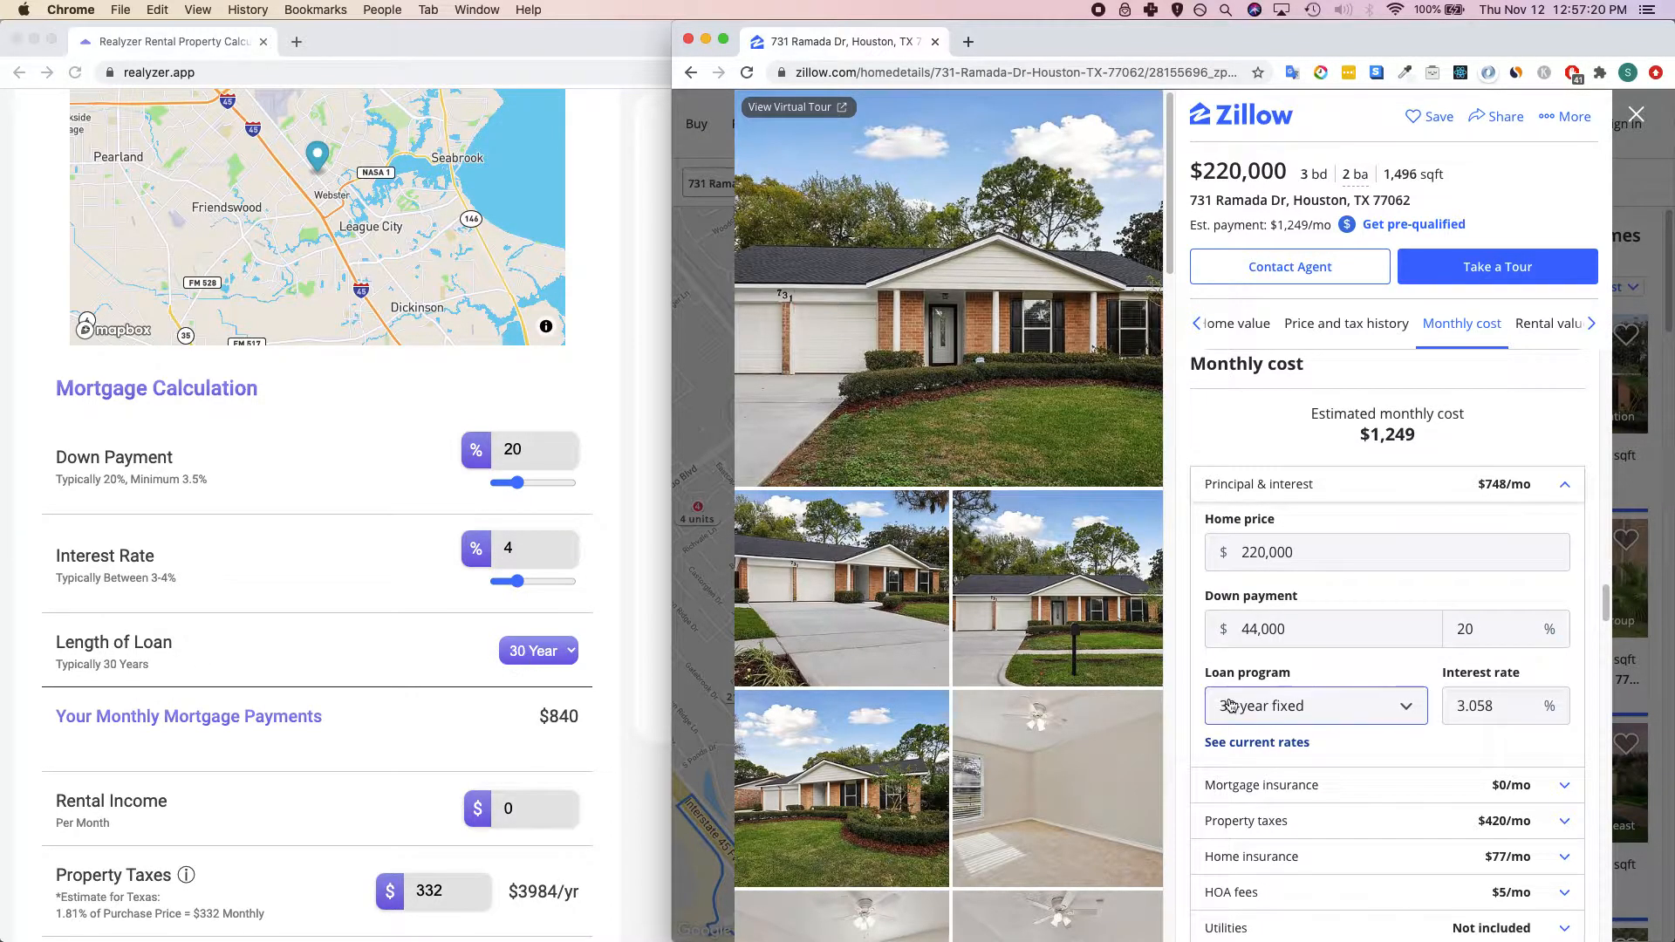
pyautogui.click(1481, 703)
pyautogui.doubleClick(1481, 703)
pyautogui.press('super+c')
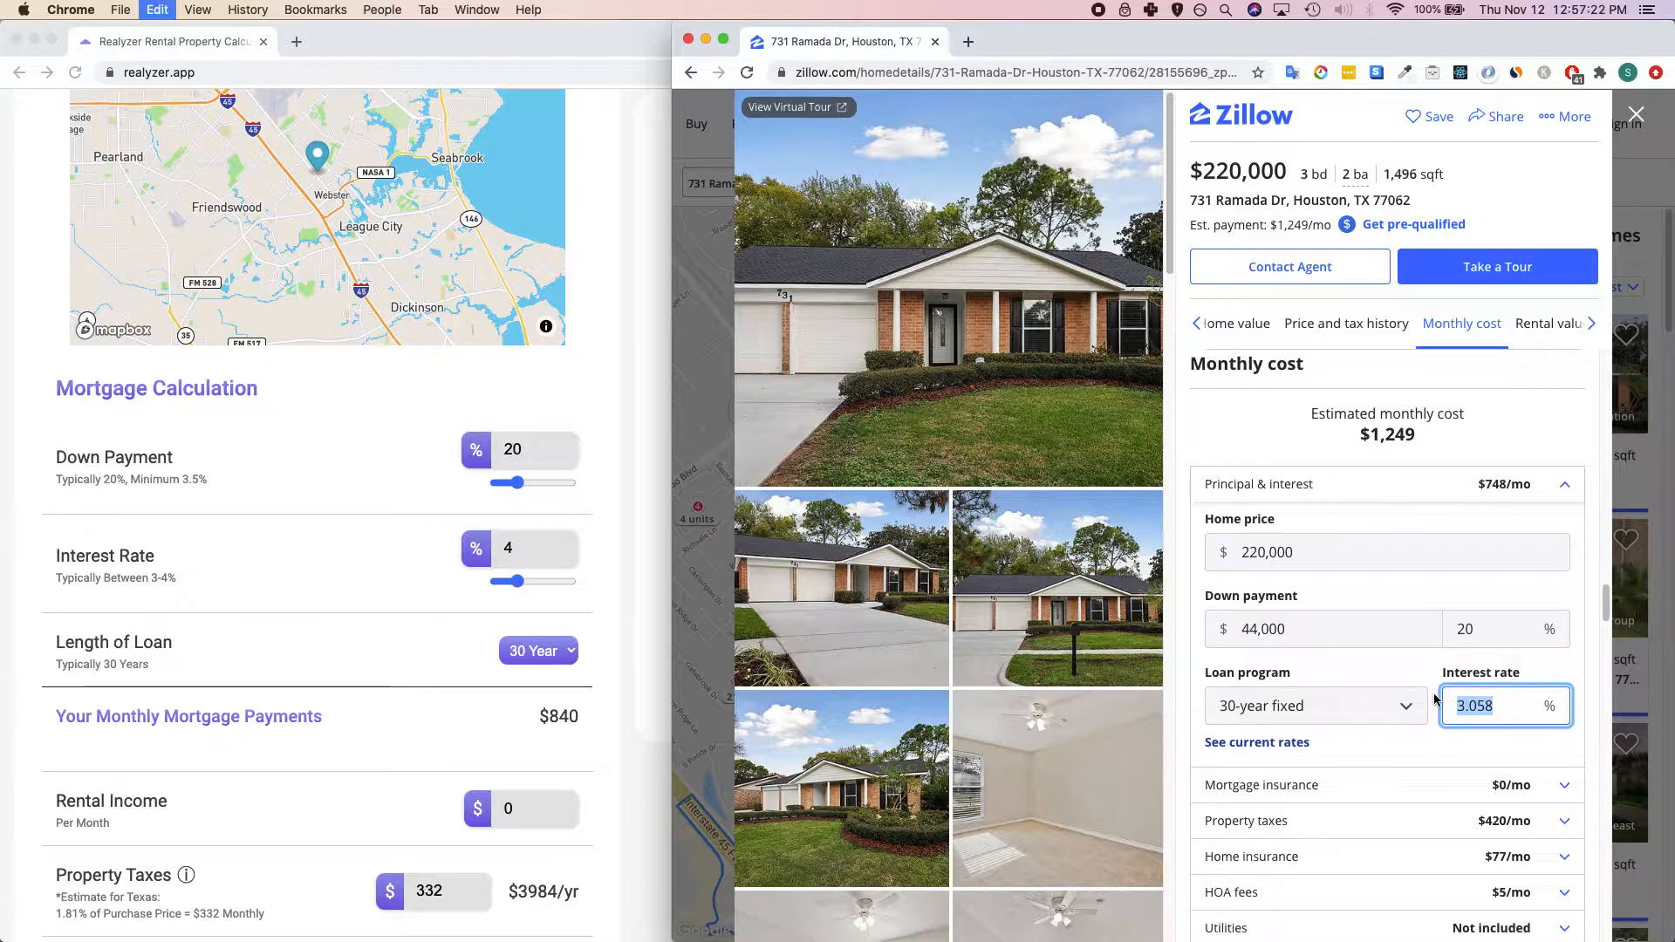
pyautogui.click(523, 554)
pyautogui.press('super+a')
pyautogui.press('super+v')
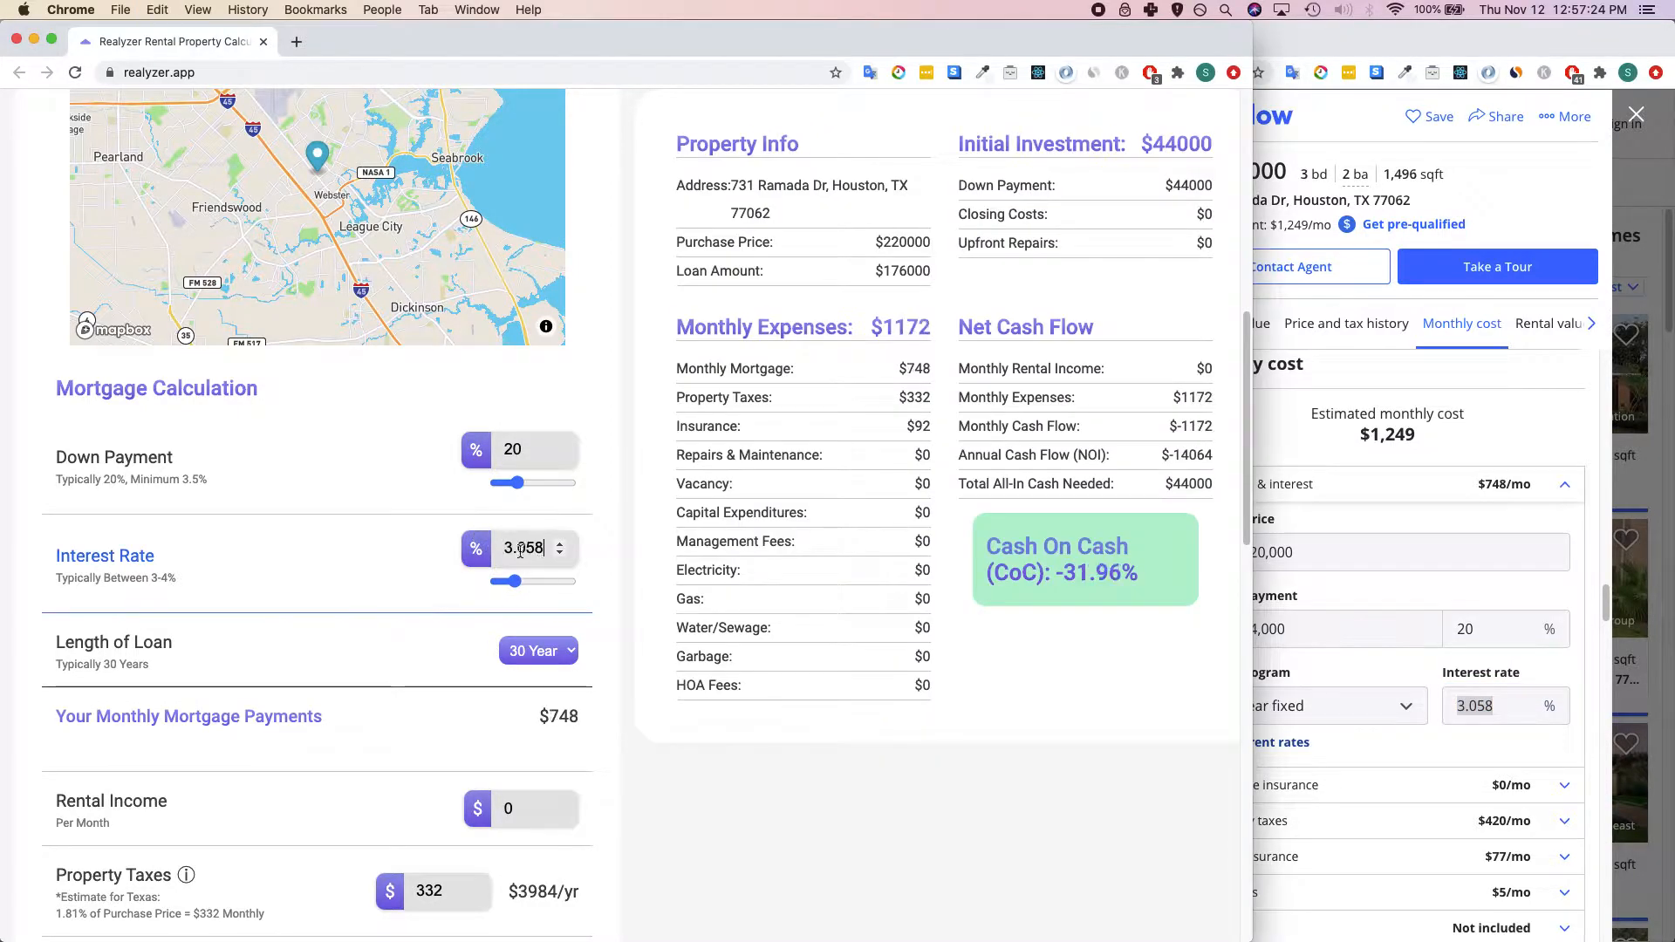
# Compare the calculated monthly mortgage payment with the Zillow listing's principal and interest, and return to the calculator's expense inputs.
pyautogui.moveTo(550, 715); pyautogui.dragTo(586, 724)
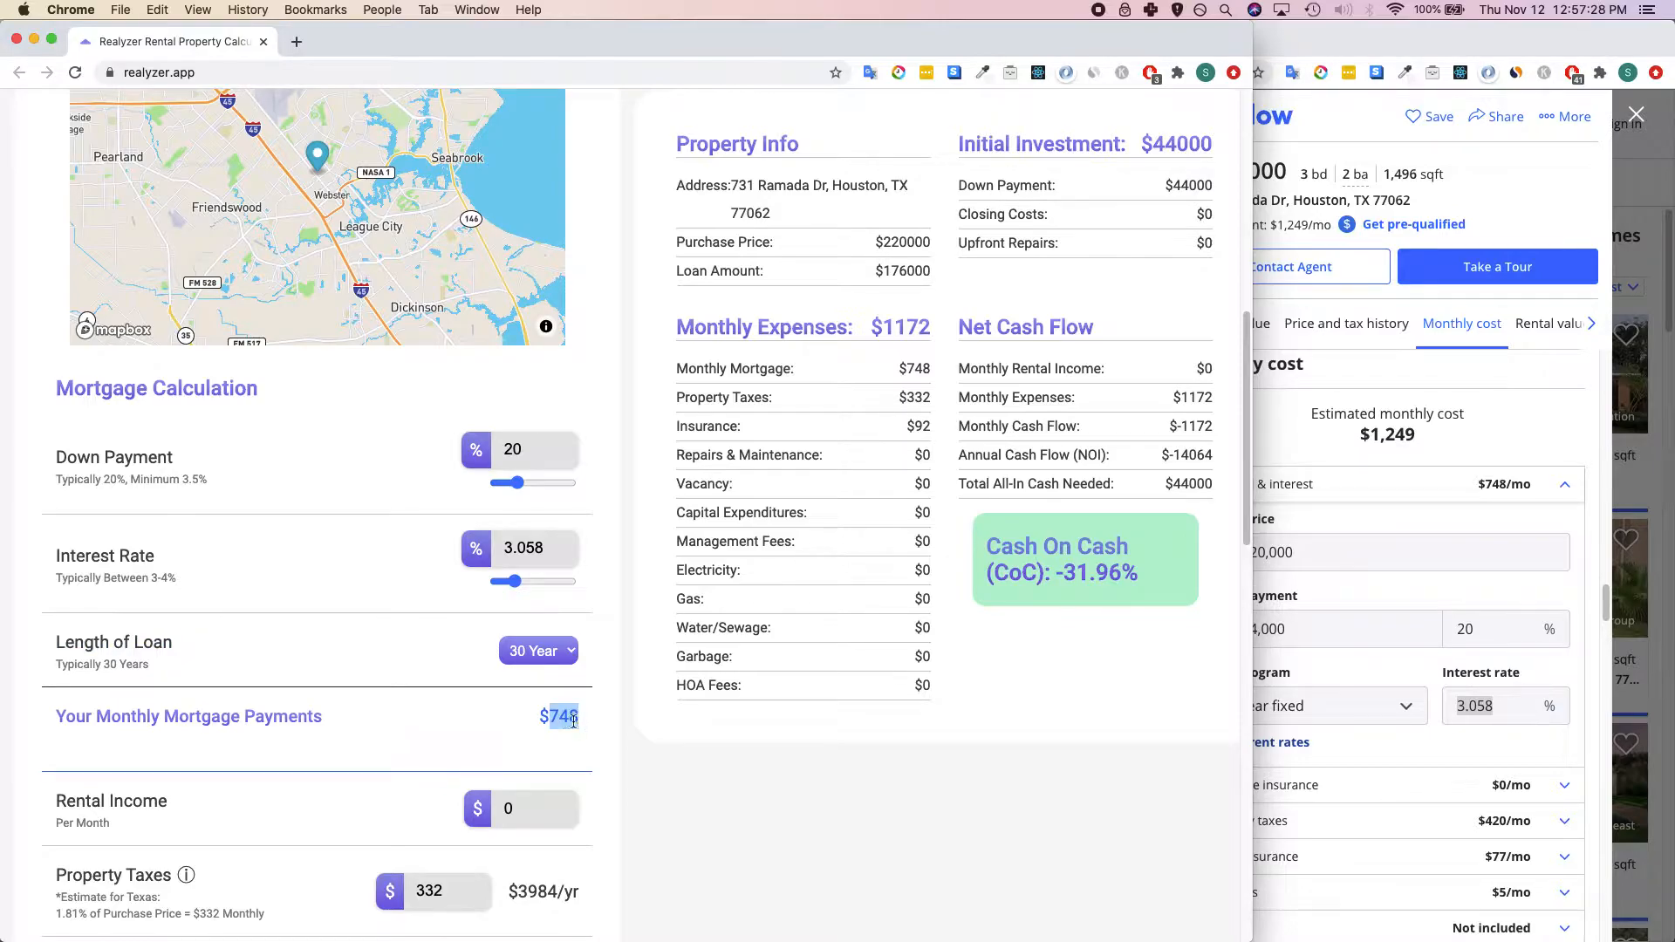
pyautogui.click(1470, 522)
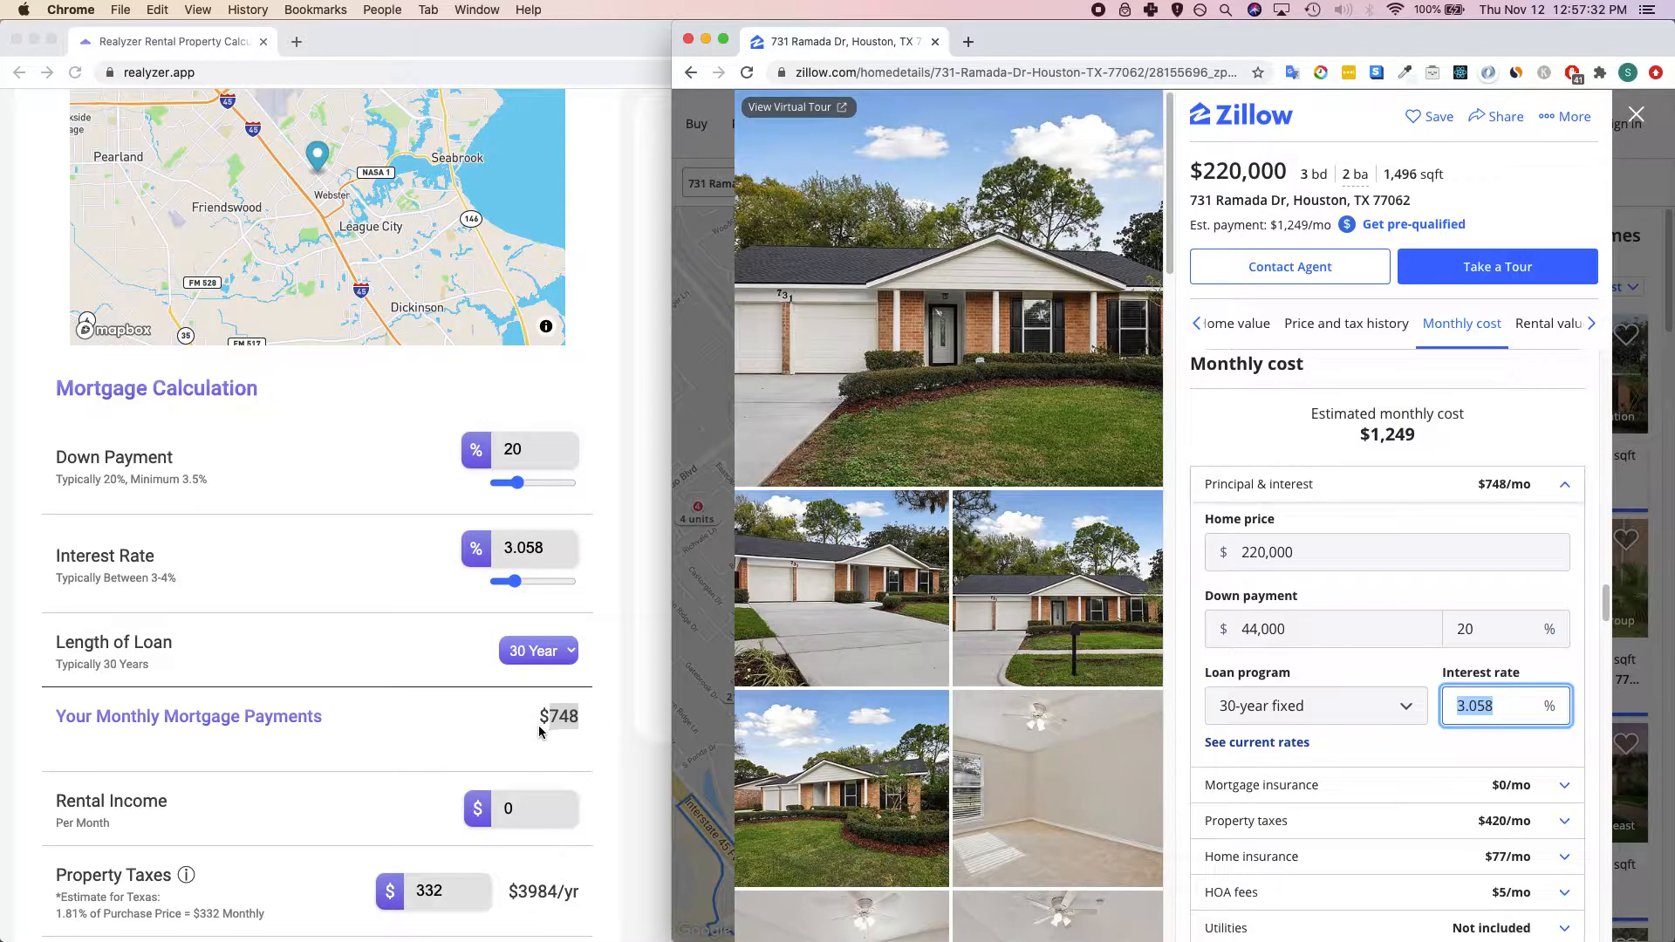
pyautogui.click(503, 736)
pyautogui.scroll(-3, 420, 736)
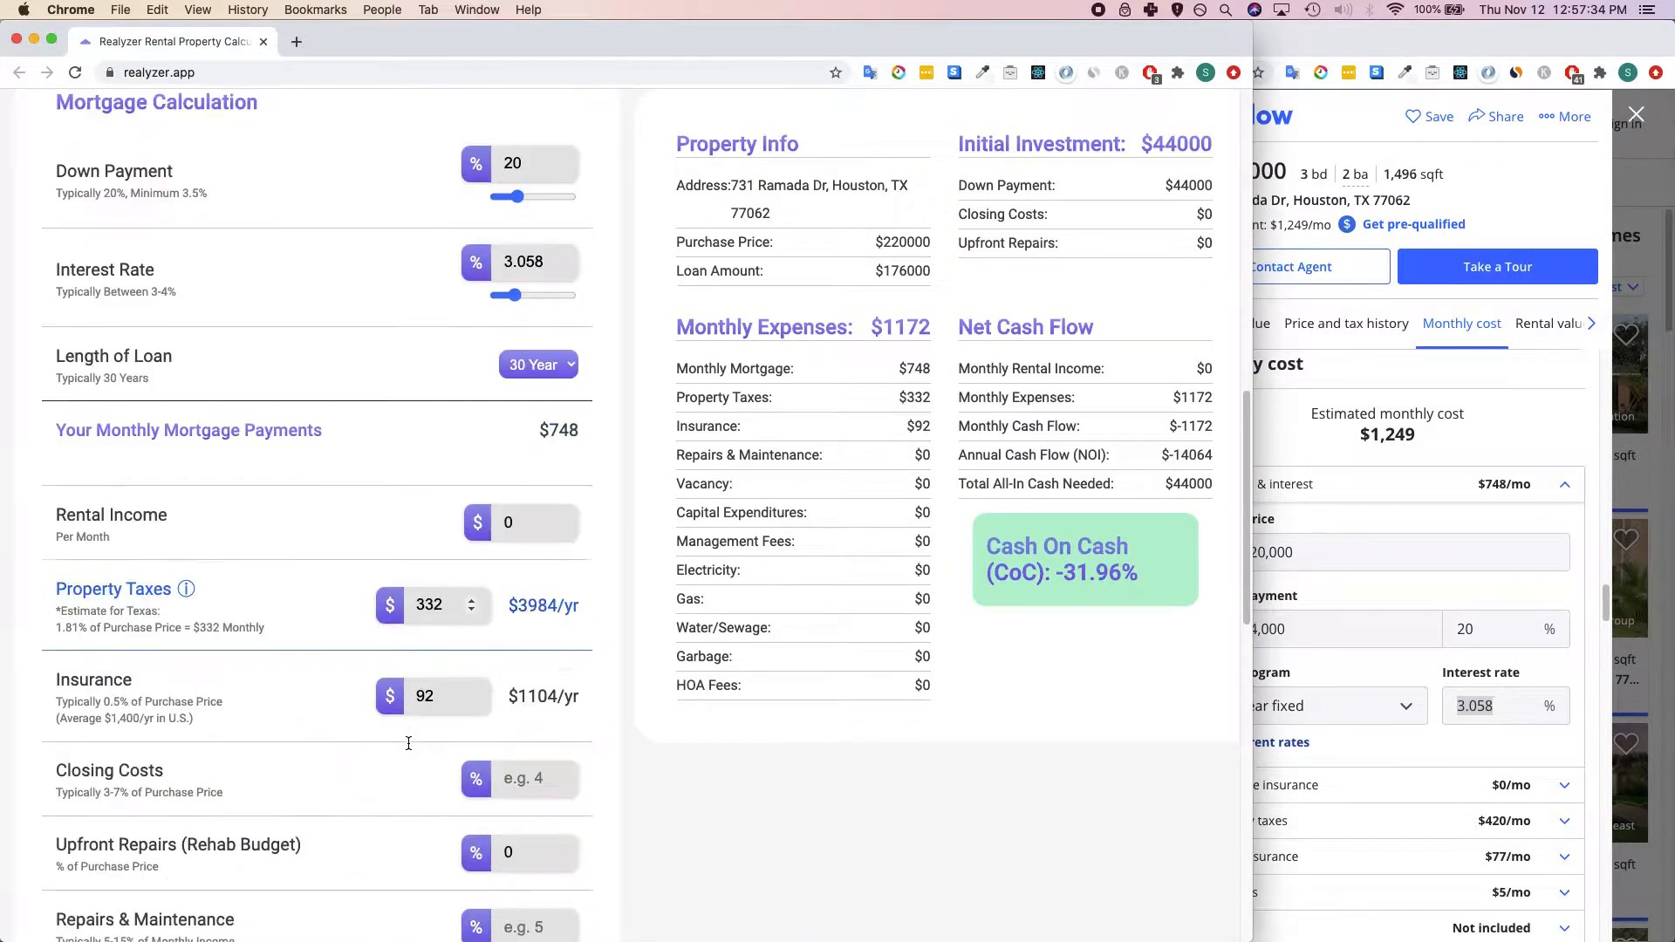
# Find the Rent Zestimate in the Zillow listing and set the calculator's monthly rental income to $1695.
pyautogui.click(1421, 428)
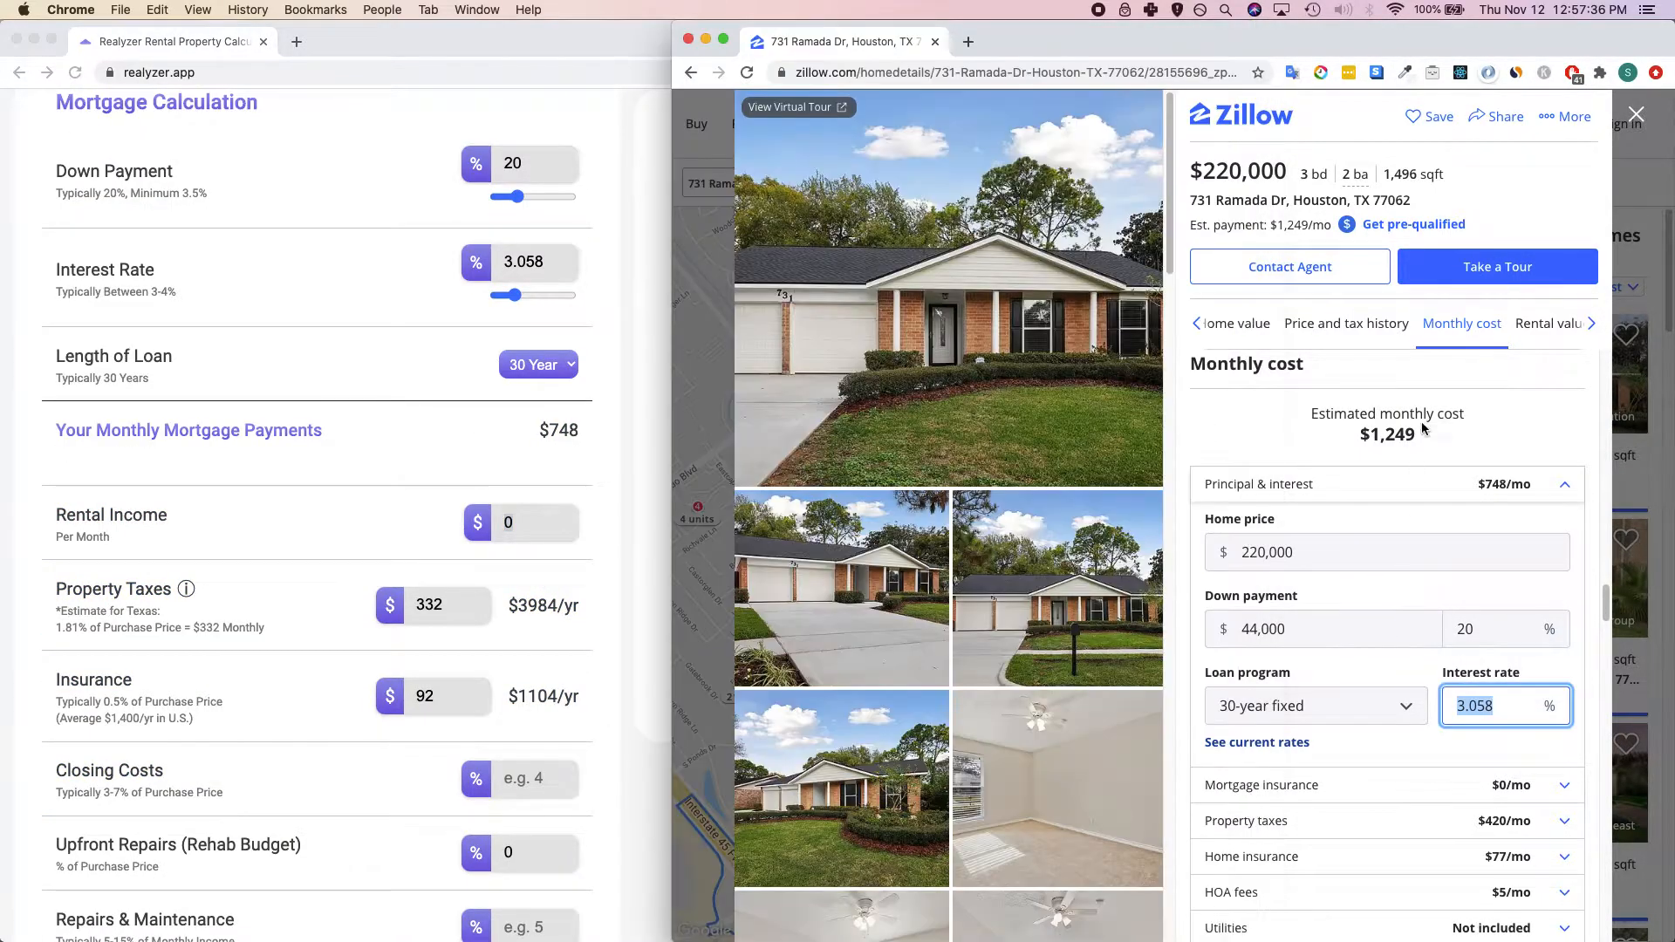
pyautogui.scroll(-10, 1452, 454)
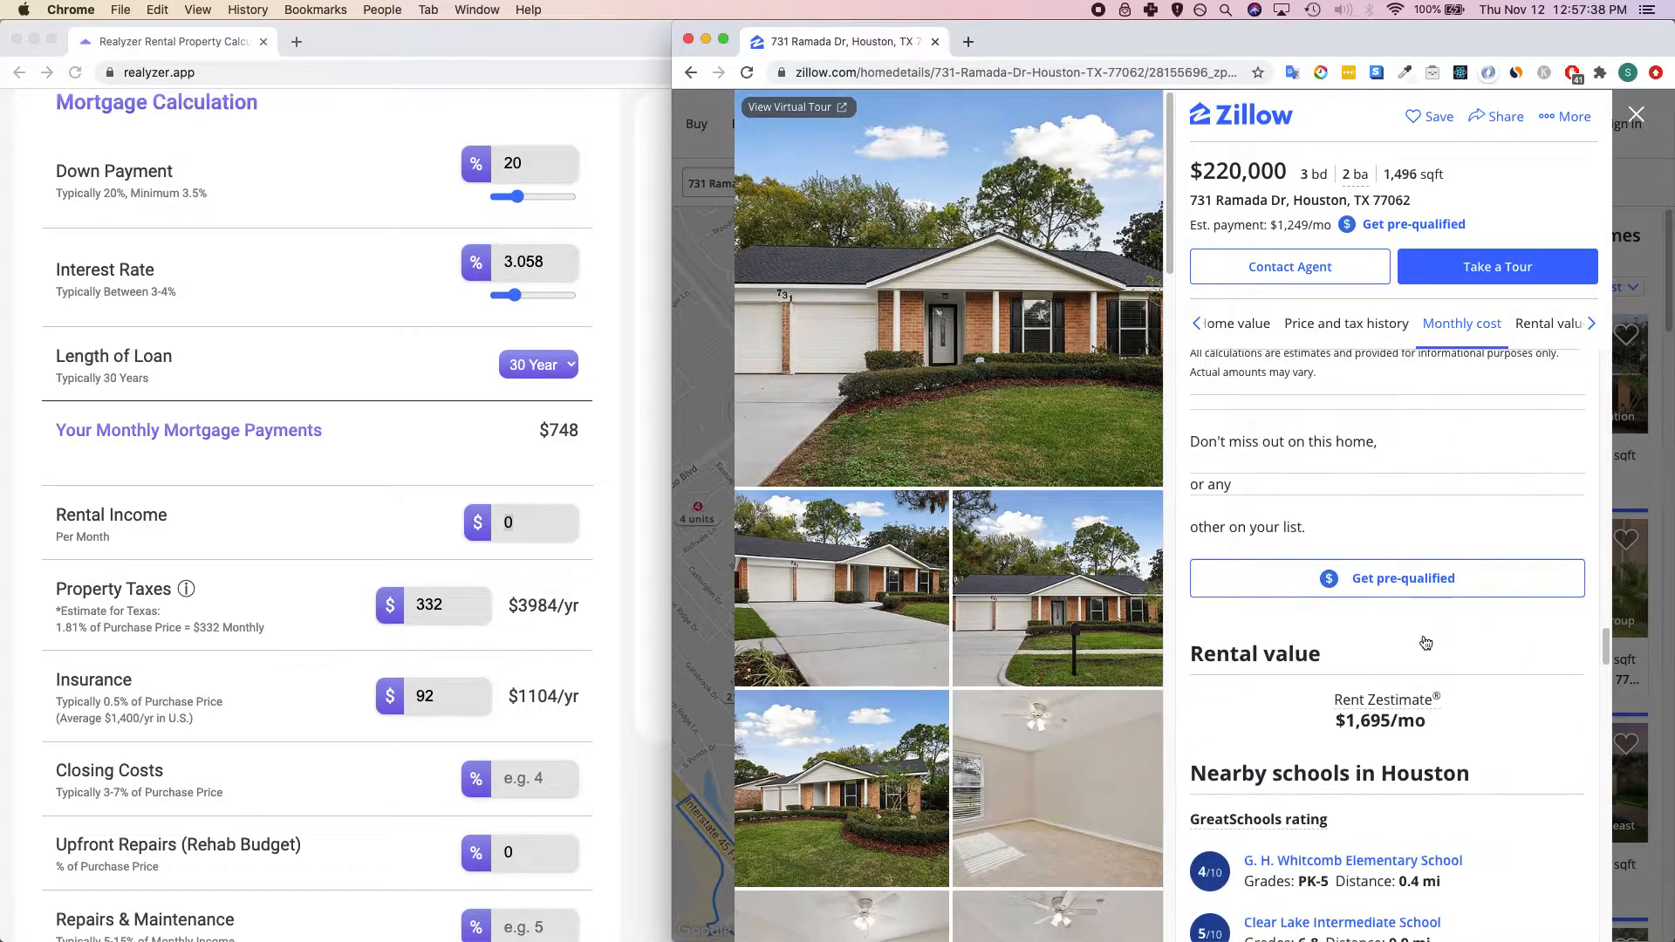
pyautogui.moveTo(1333, 721); pyautogui.dragTo(1431, 773)
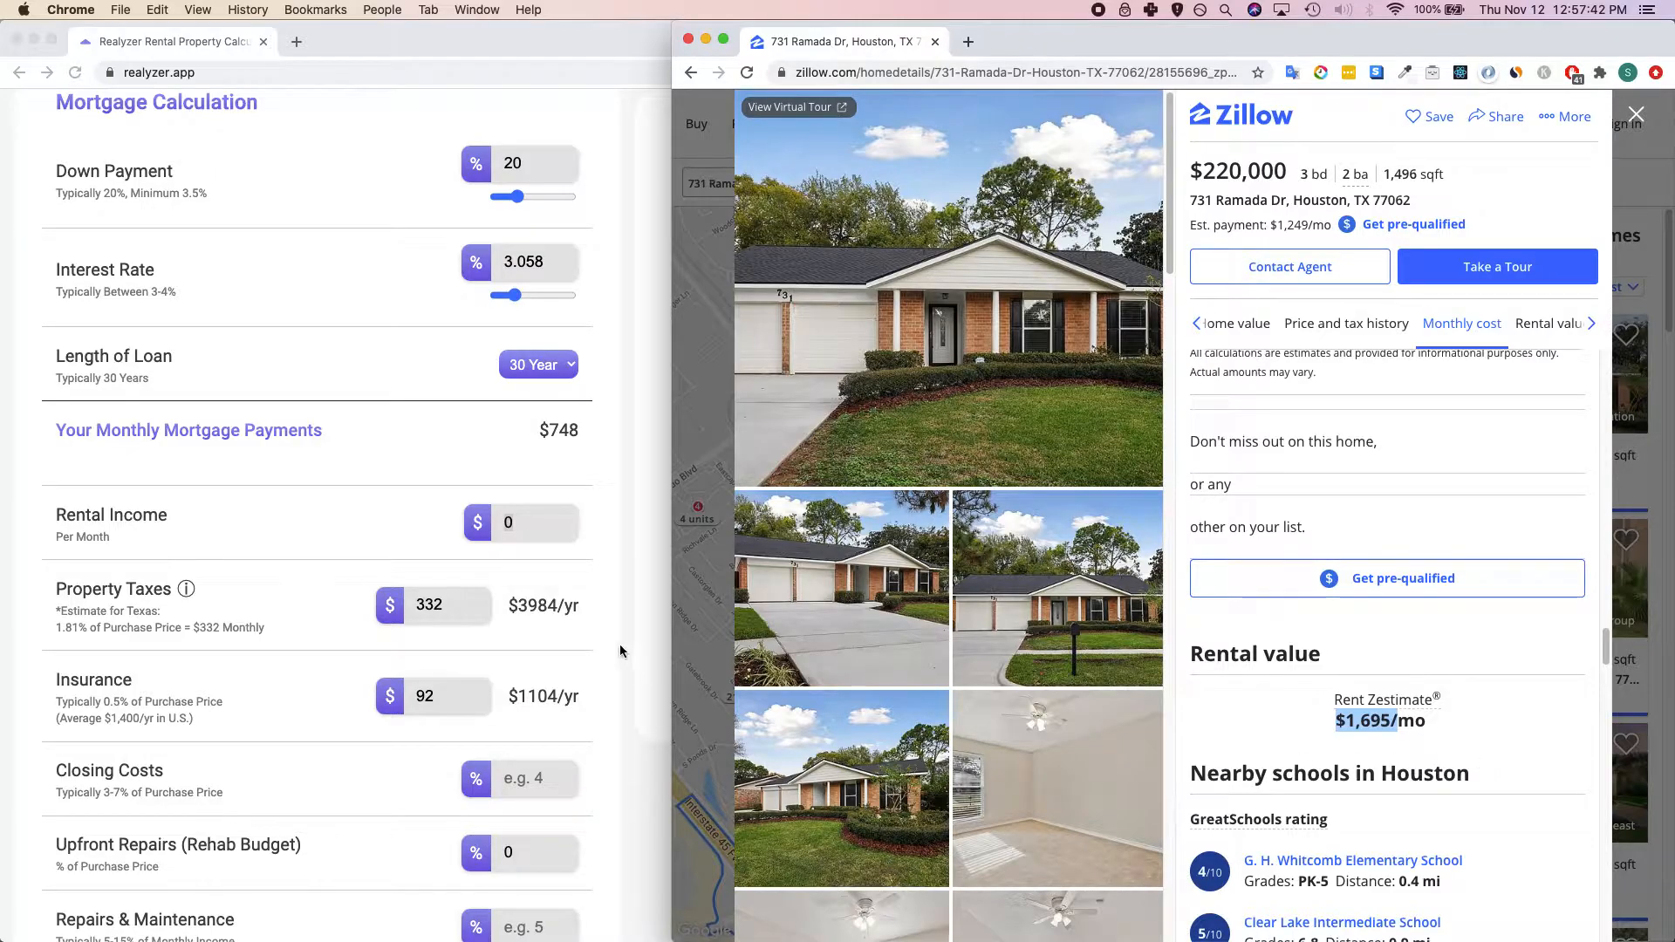
pyautogui.click(499, 517)
pyautogui.write('1695')
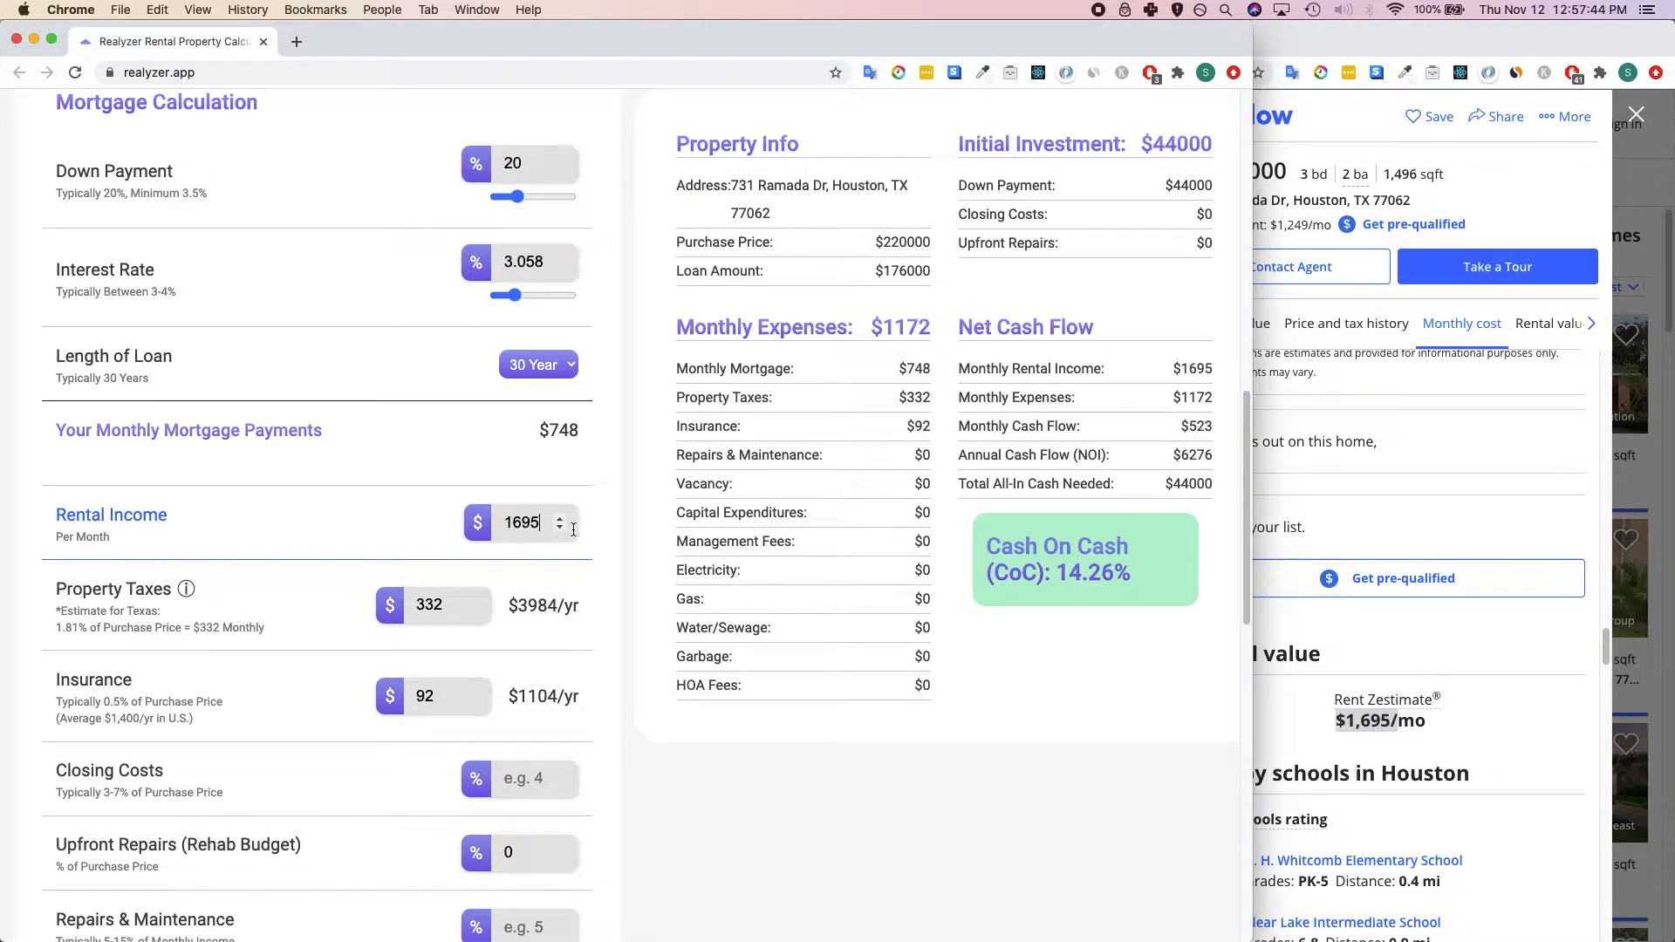
pyautogui.click(596, 534)
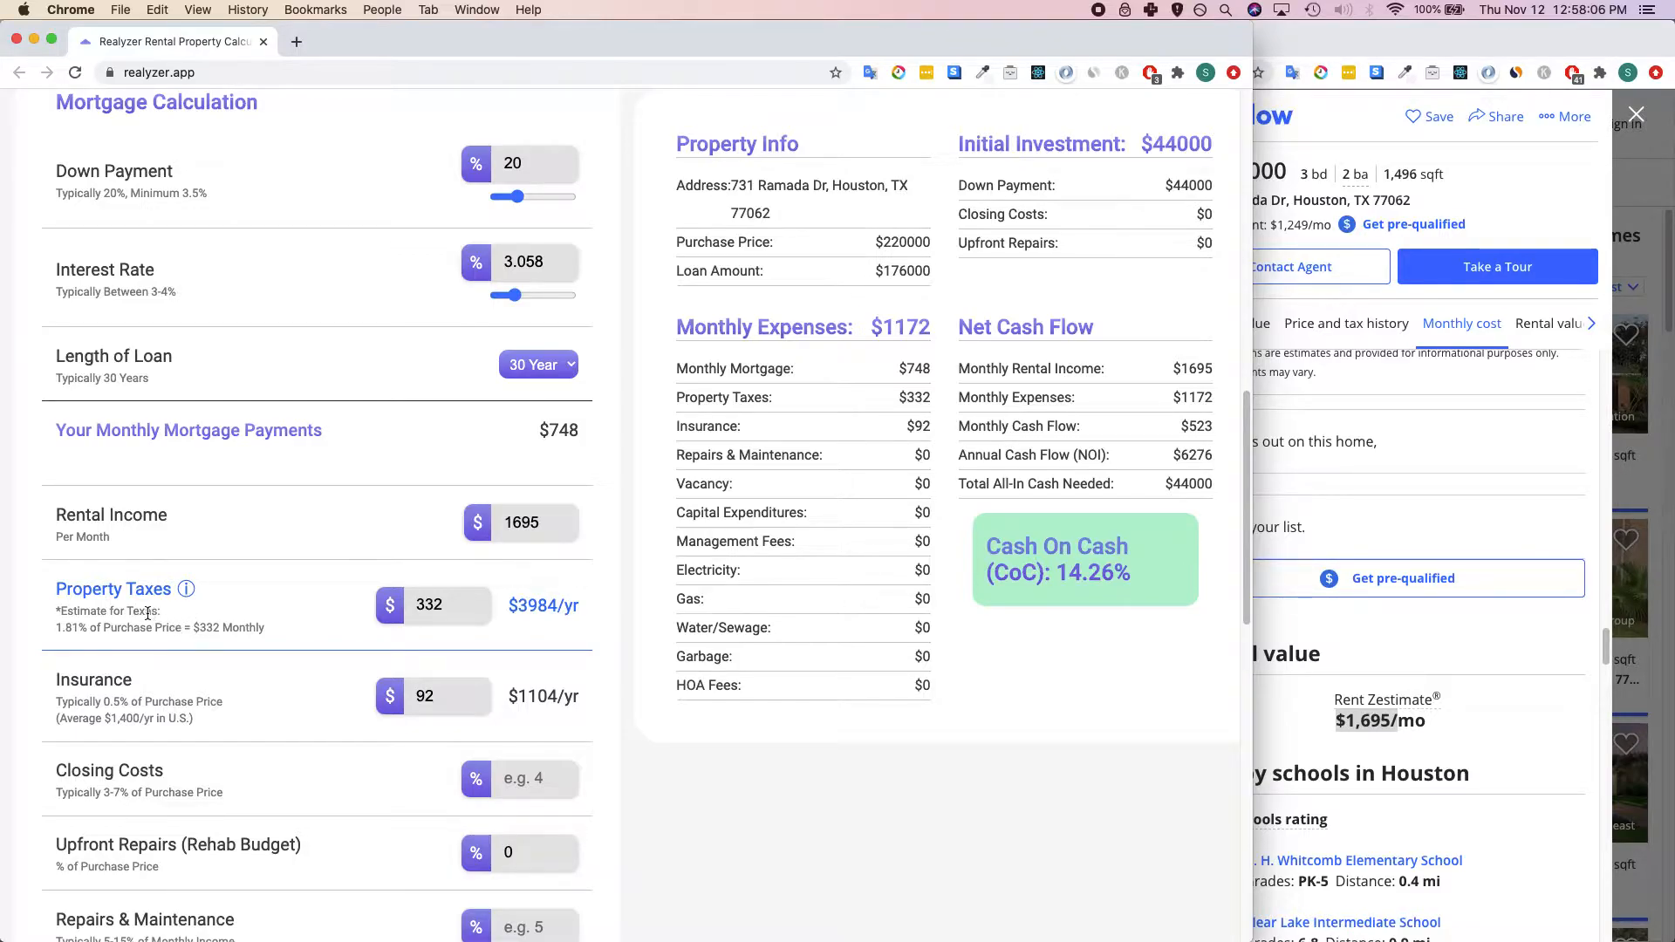
# Compare the Texas property tax estimate with the Zillow listing's monthly cost, and set the calculator's monthly property taxes to $420.
pyautogui.scroll(10, 261, 615)
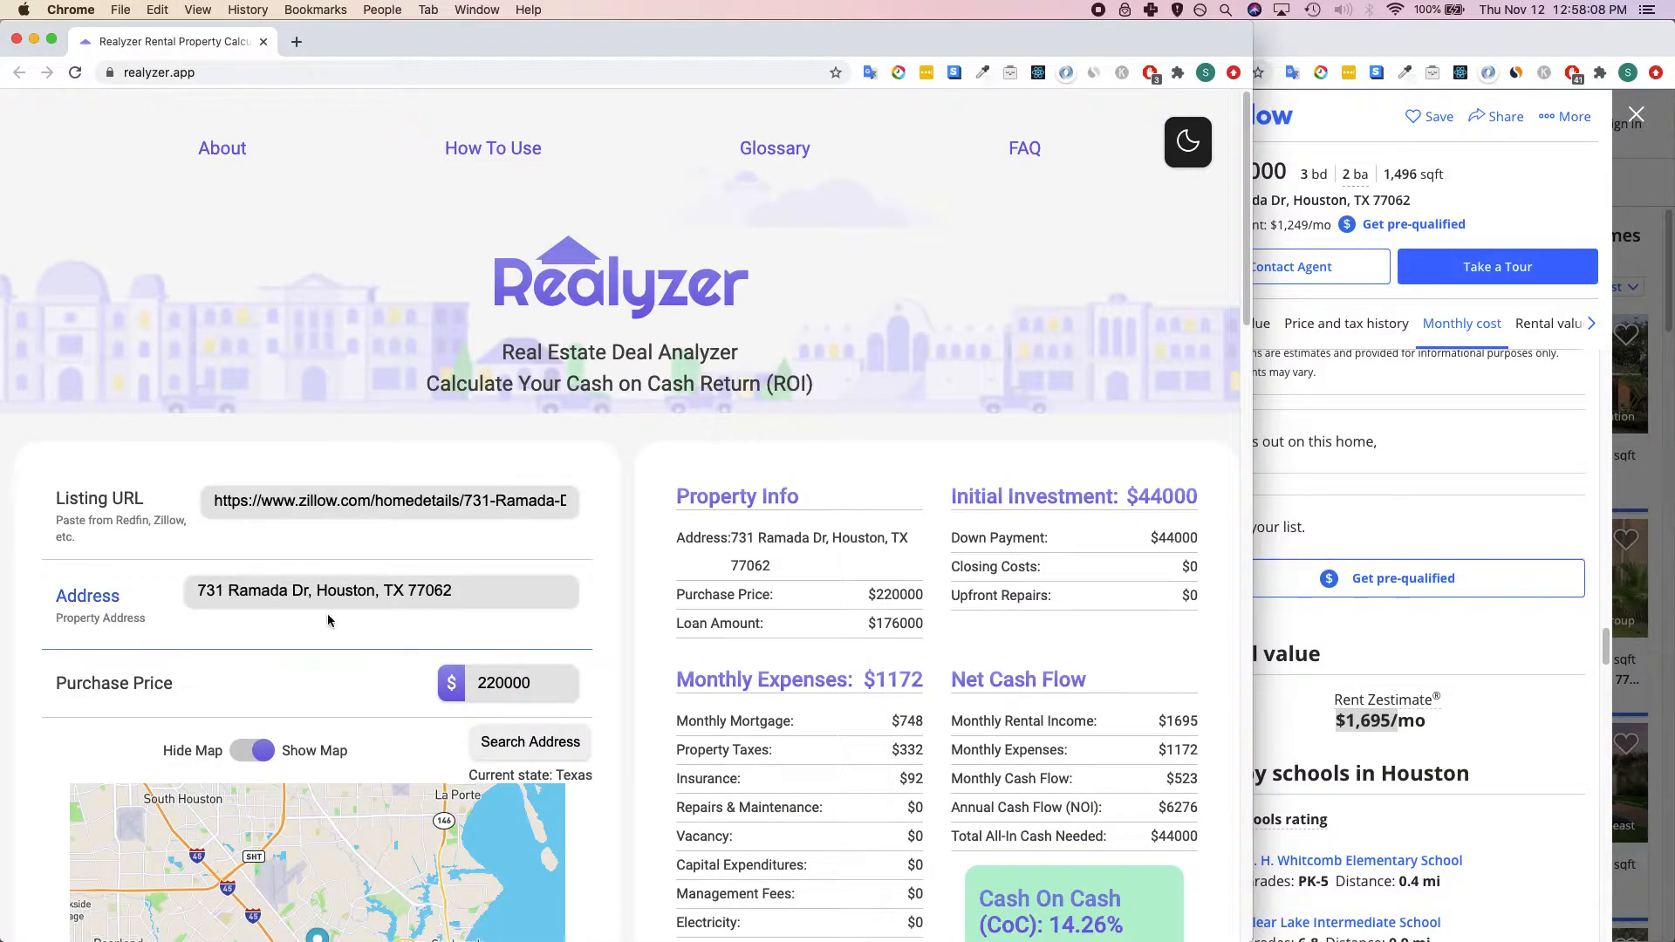
pyautogui.scroll(-10, 623, 650)
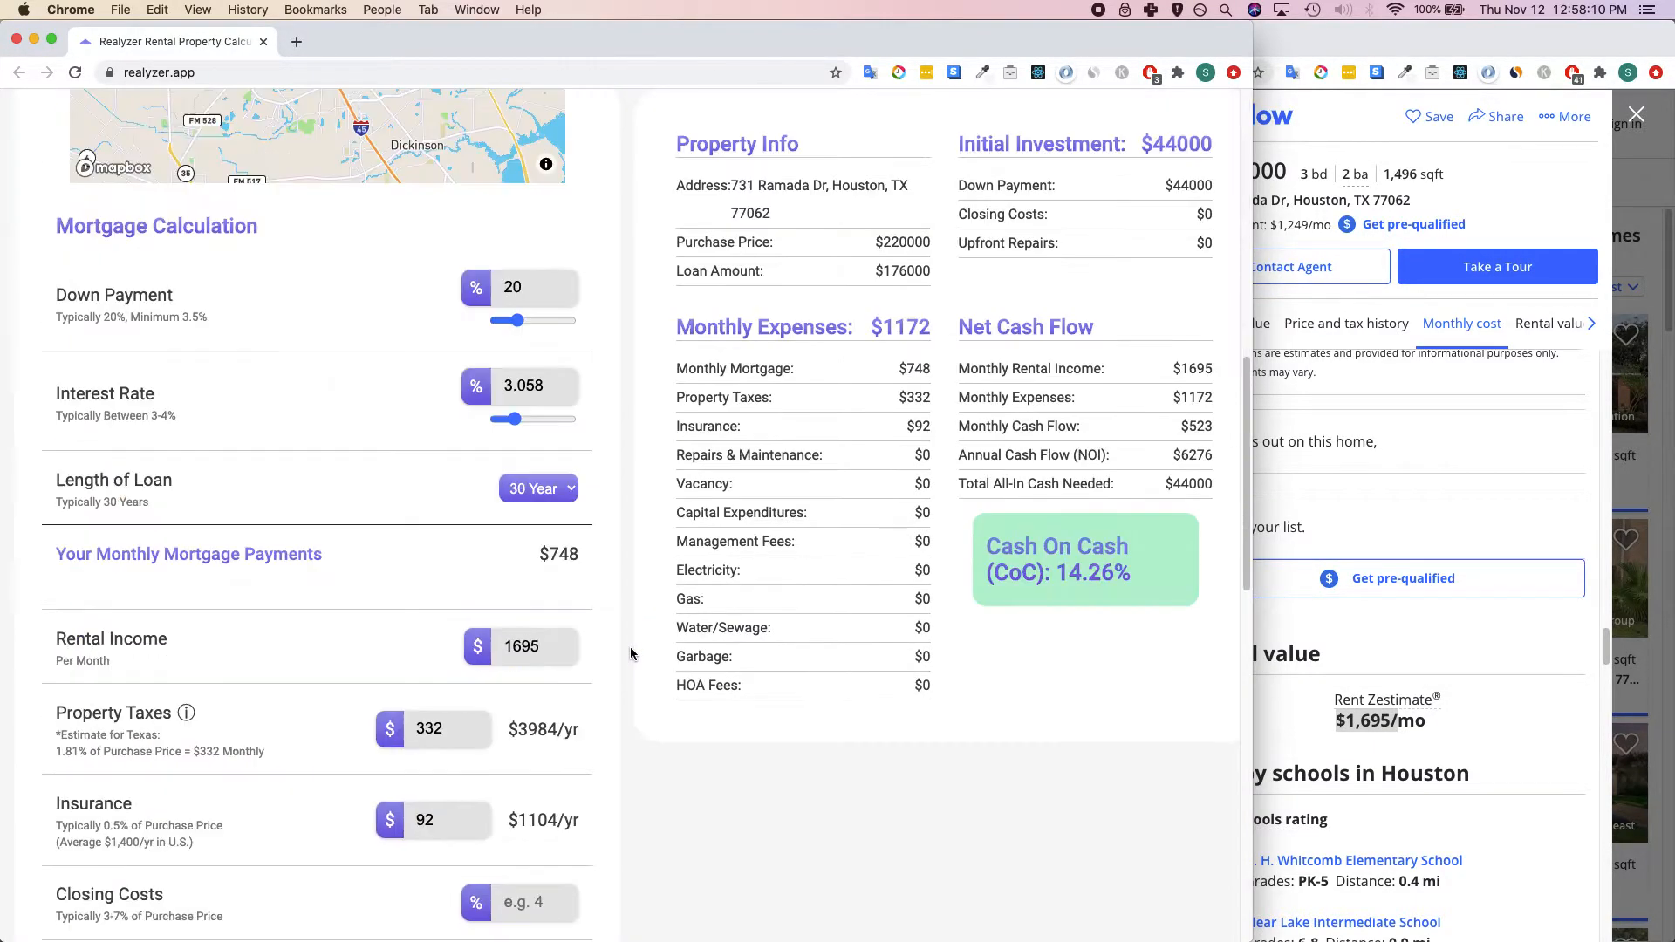
pyautogui.scroll(3, 631, 654)
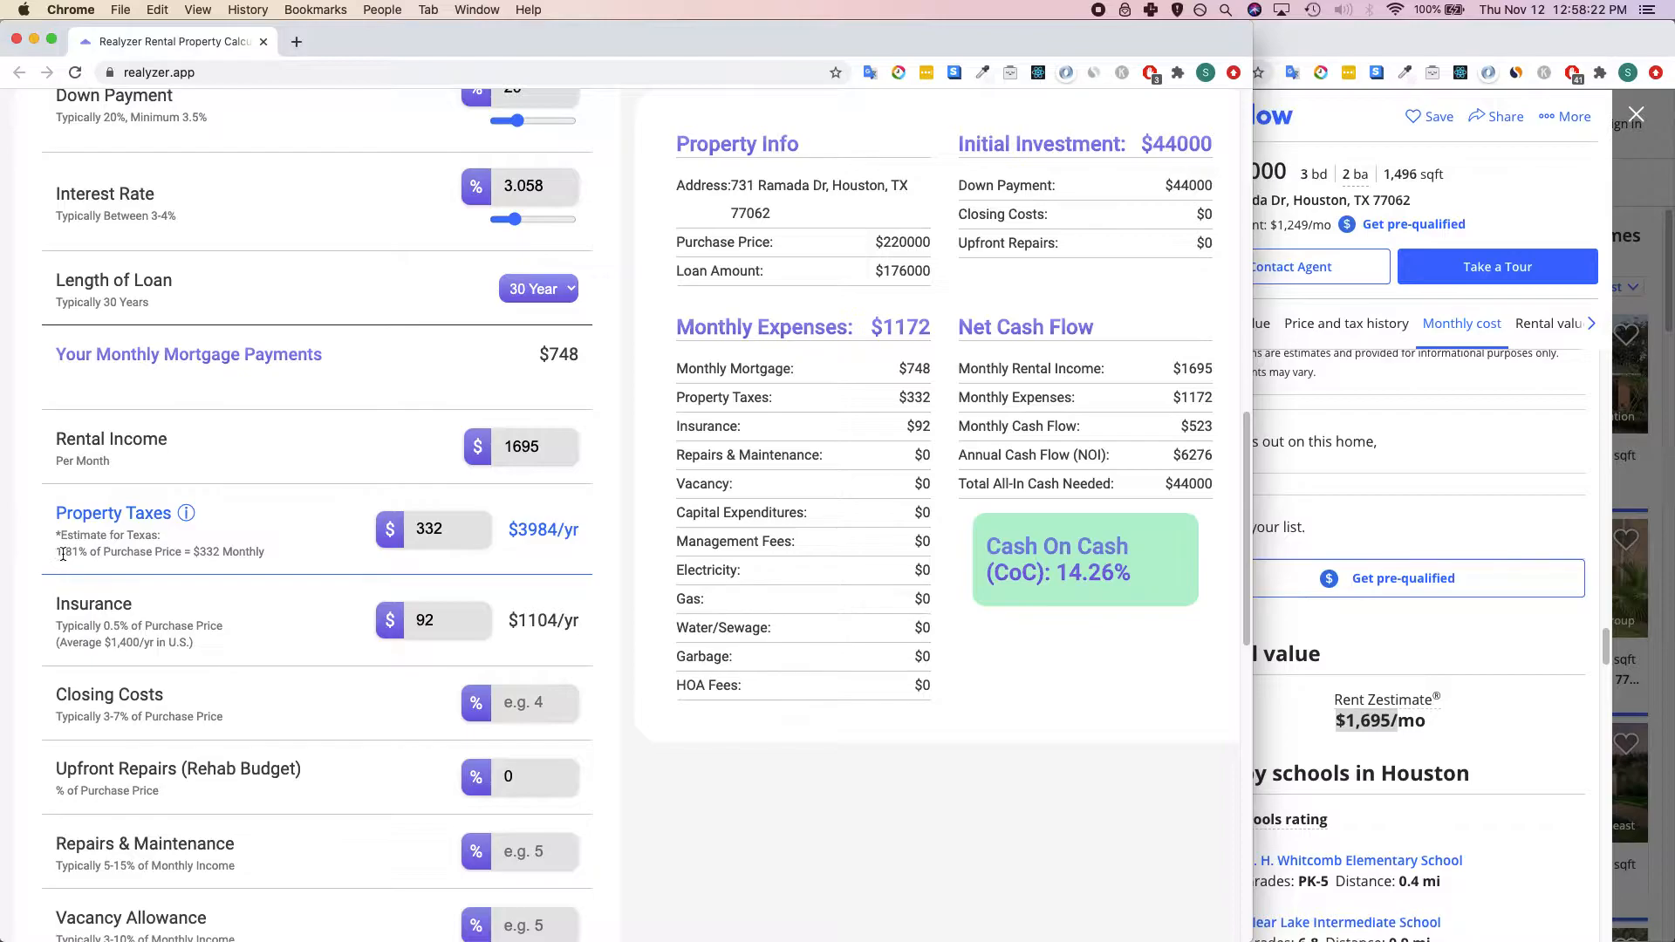
pyautogui.moveTo(437, 531); pyautogui.dragTo(379, 528)
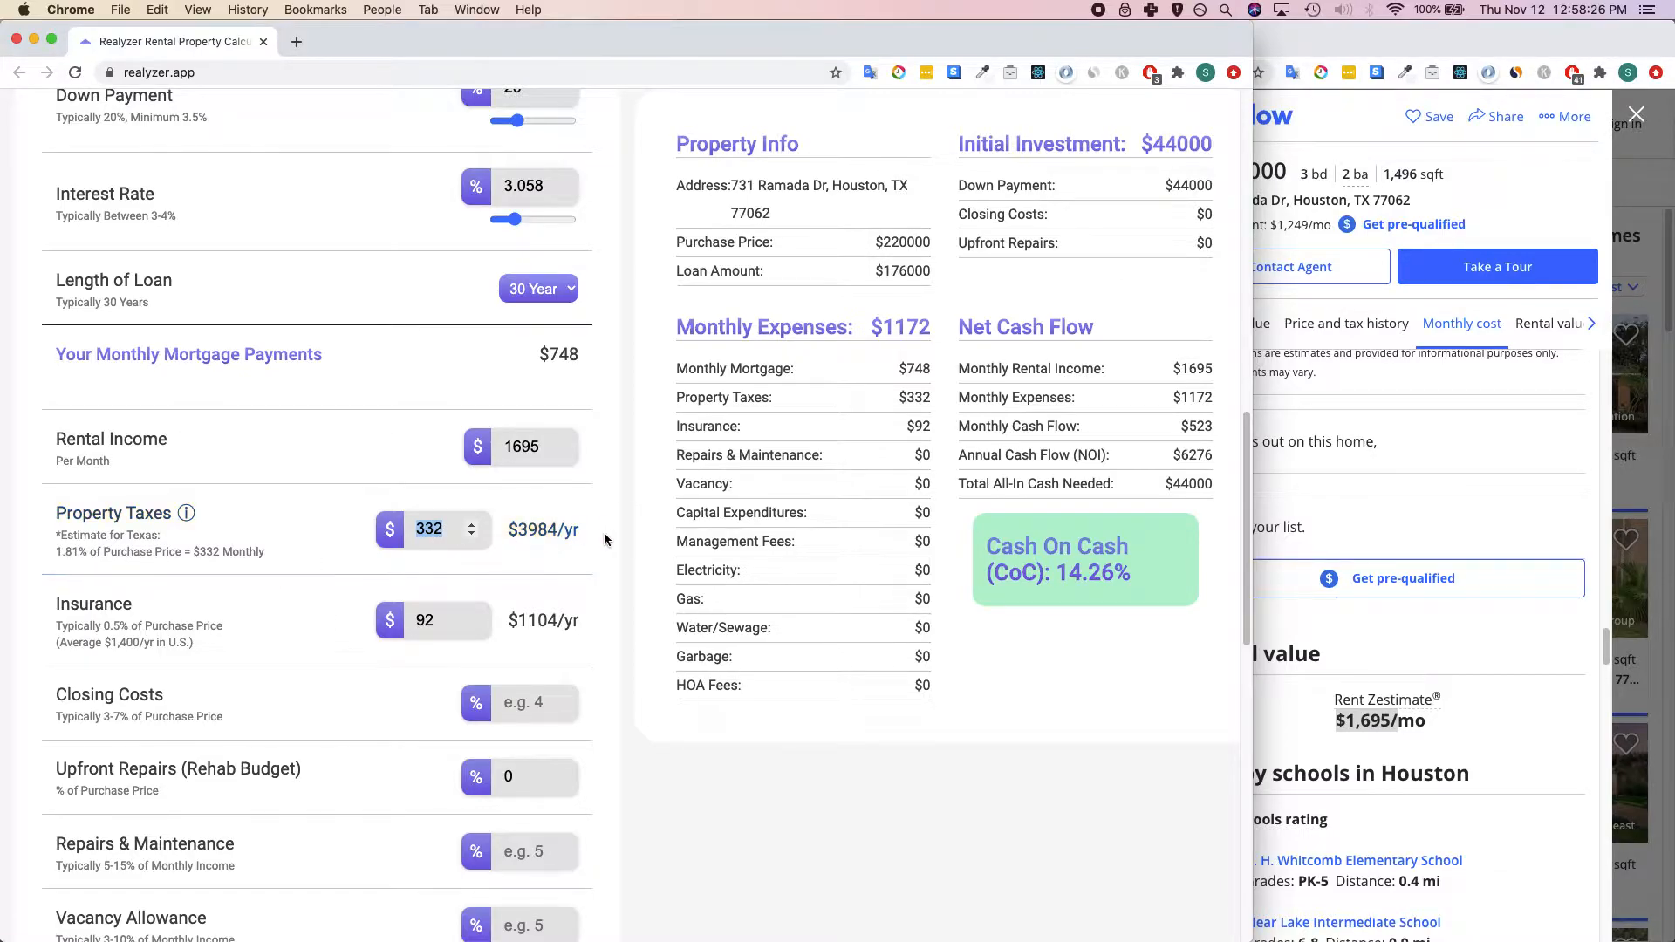
pyautogui.click(1476, 648)
pyautogui.scroll(5, 1450, 637)
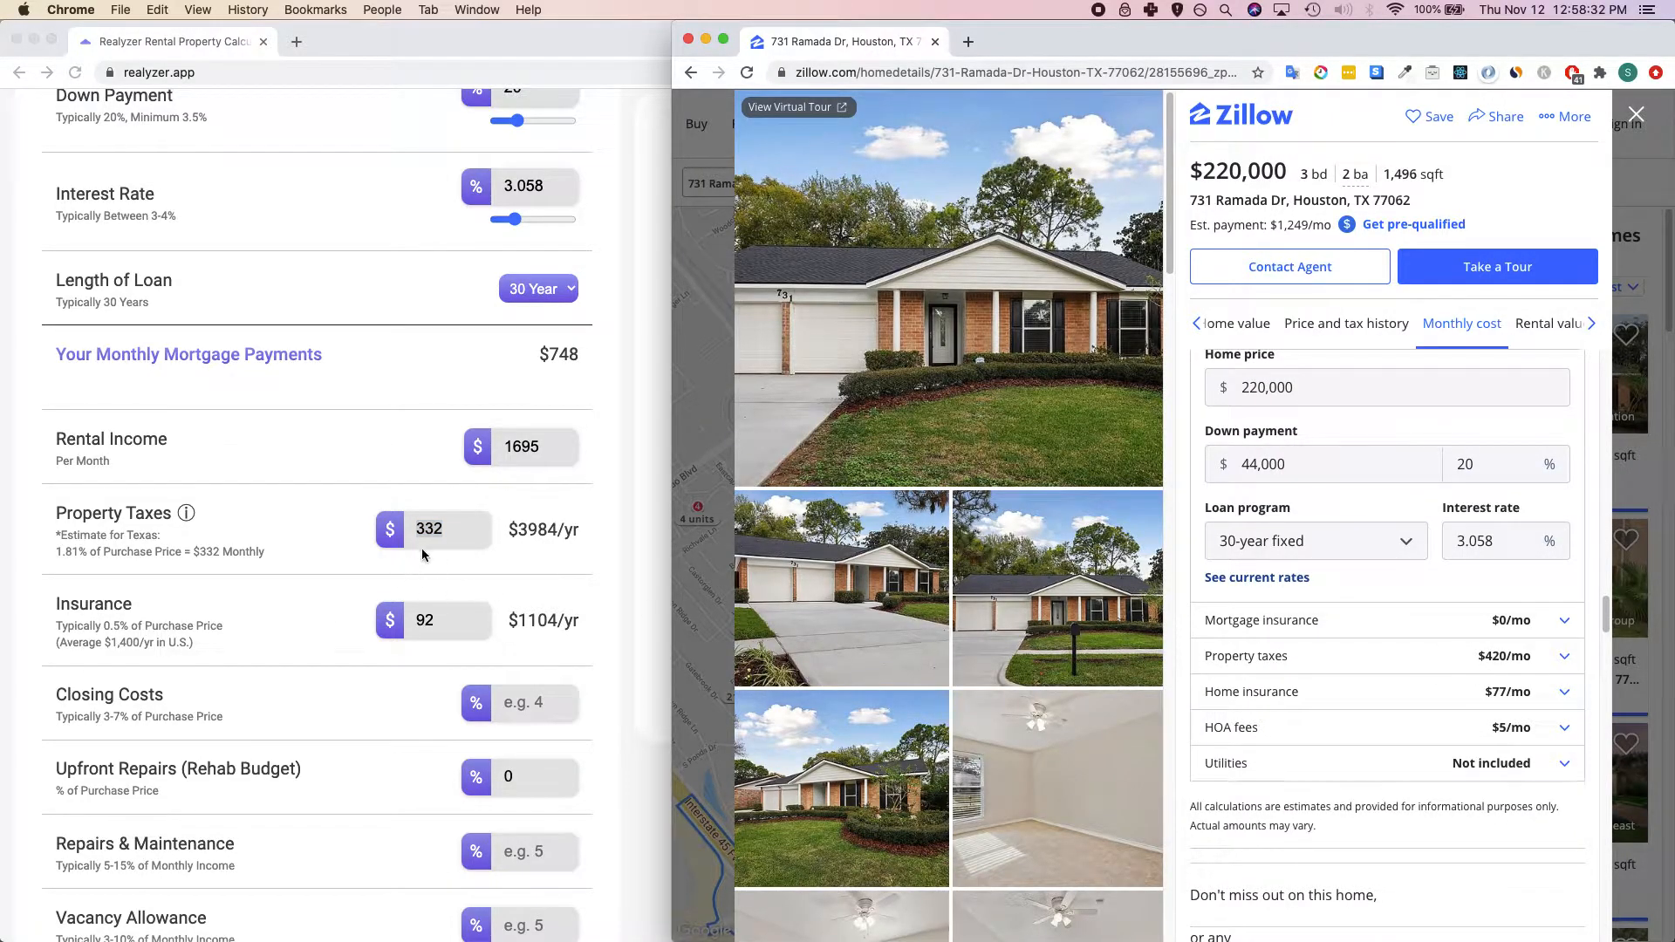
pyautogui.click(446, 536)
pyautogui.moveTo(446, 536); pyautogui.dragTo(363, 523)
pyautogui.write('420')
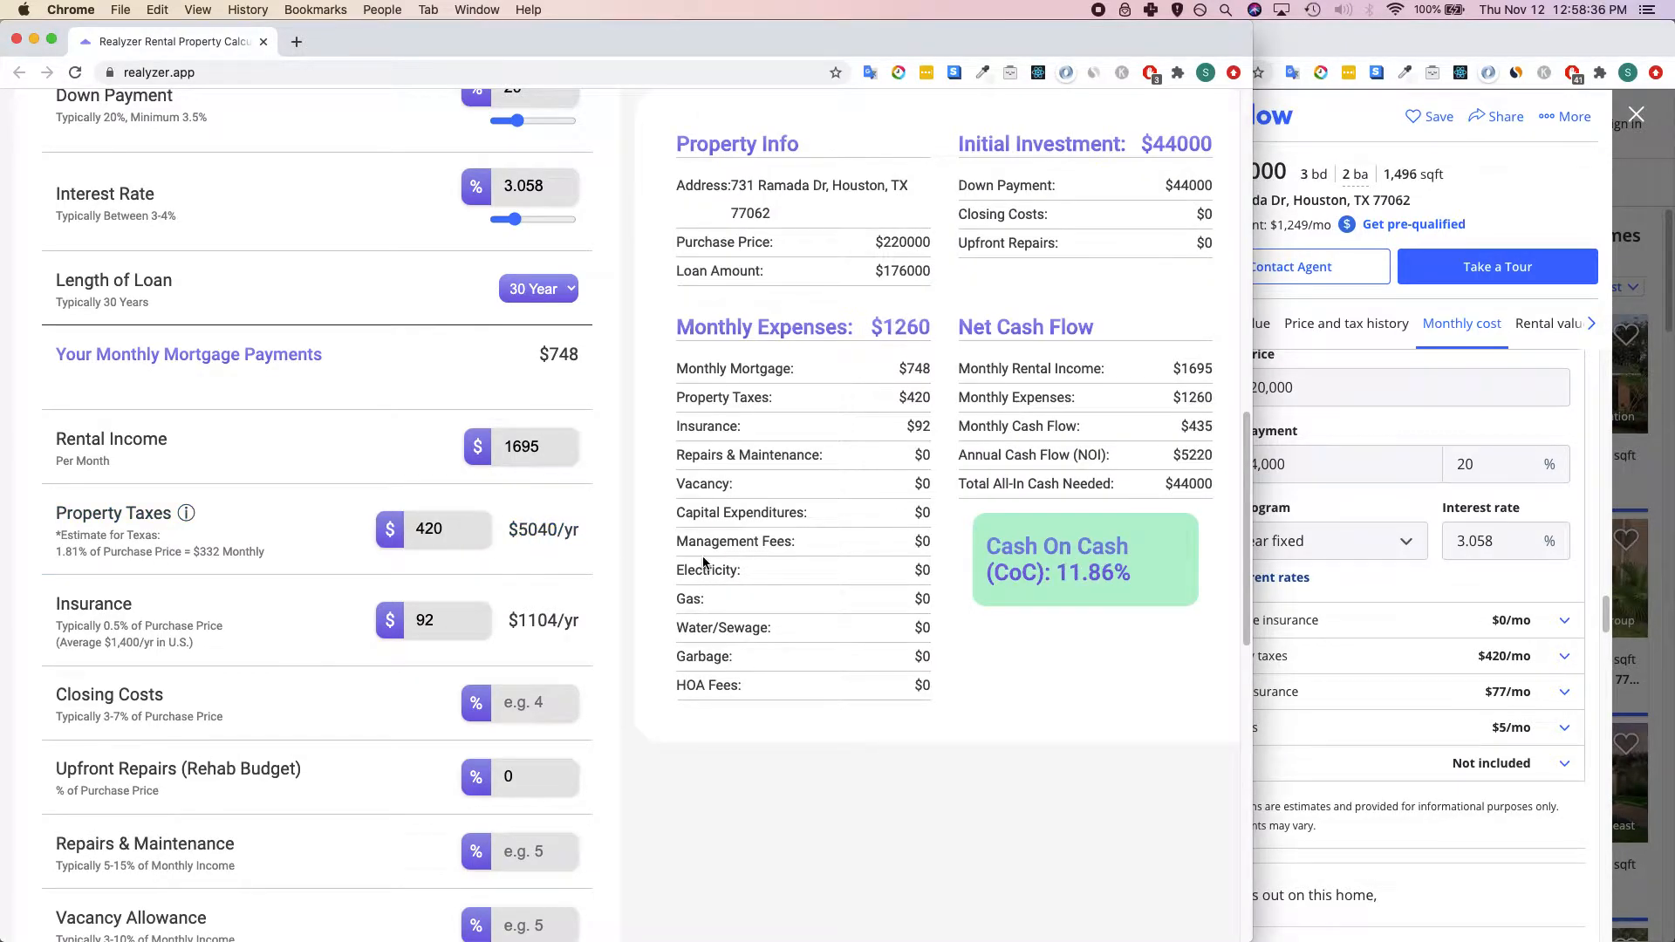
# Set the monthly insurance to $77, copied from the Zillow listing's home insurance, and the closing costs to 4%.
pyautogui.scroll(-1, 99, 608)
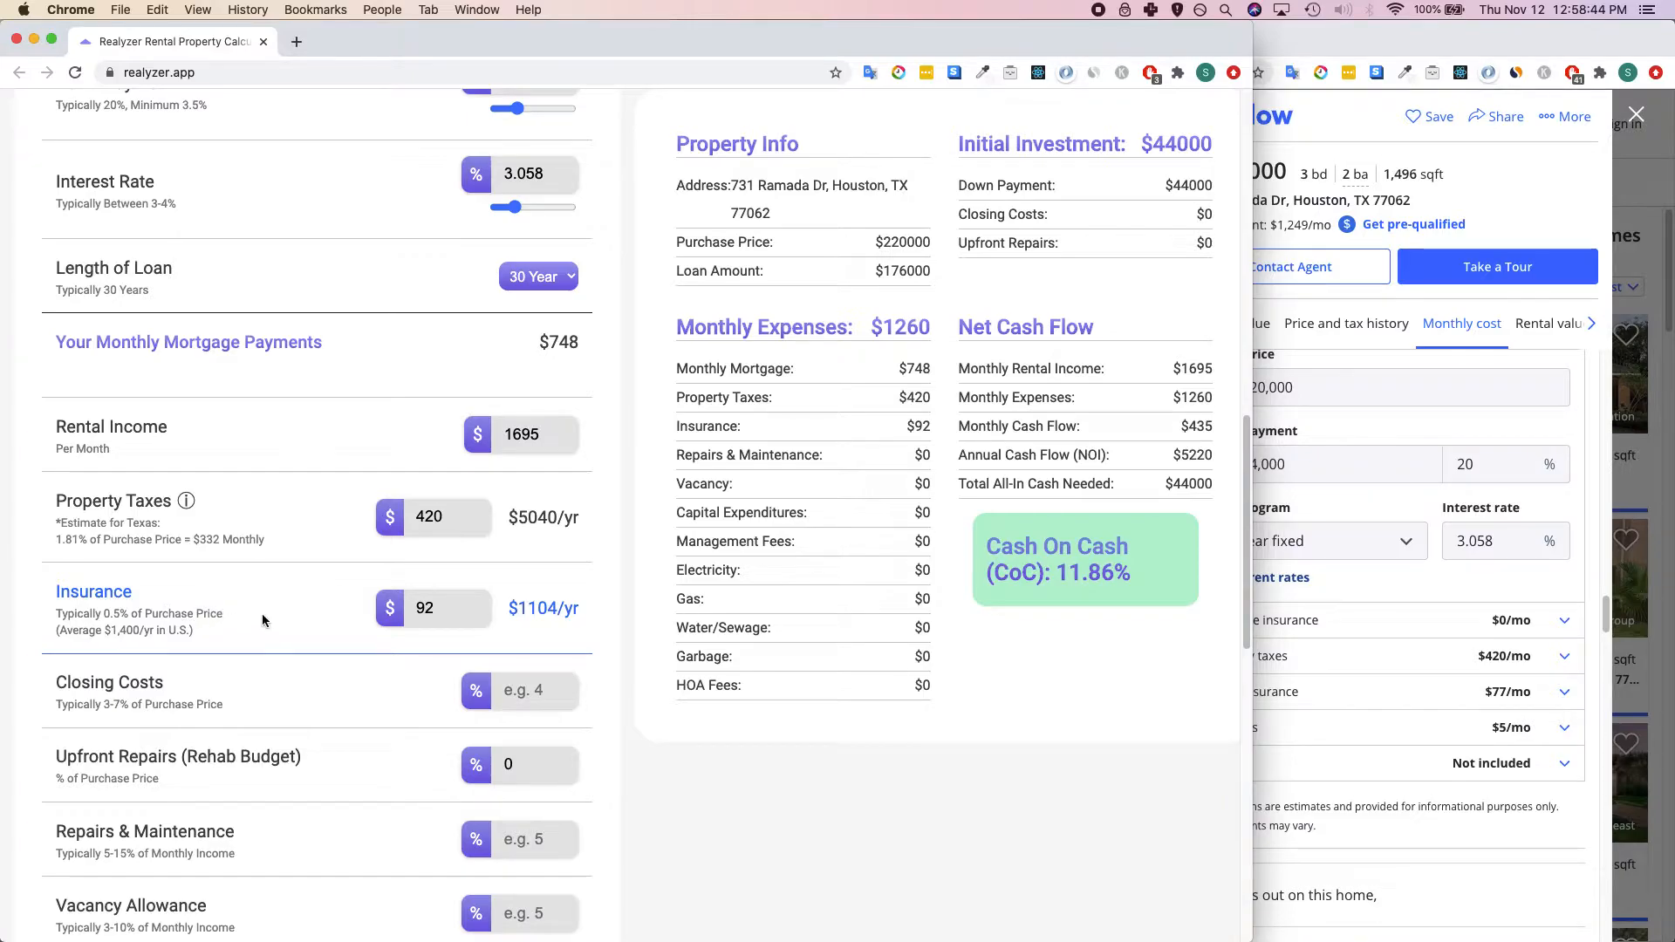
pyautogui.click(1446, 720)
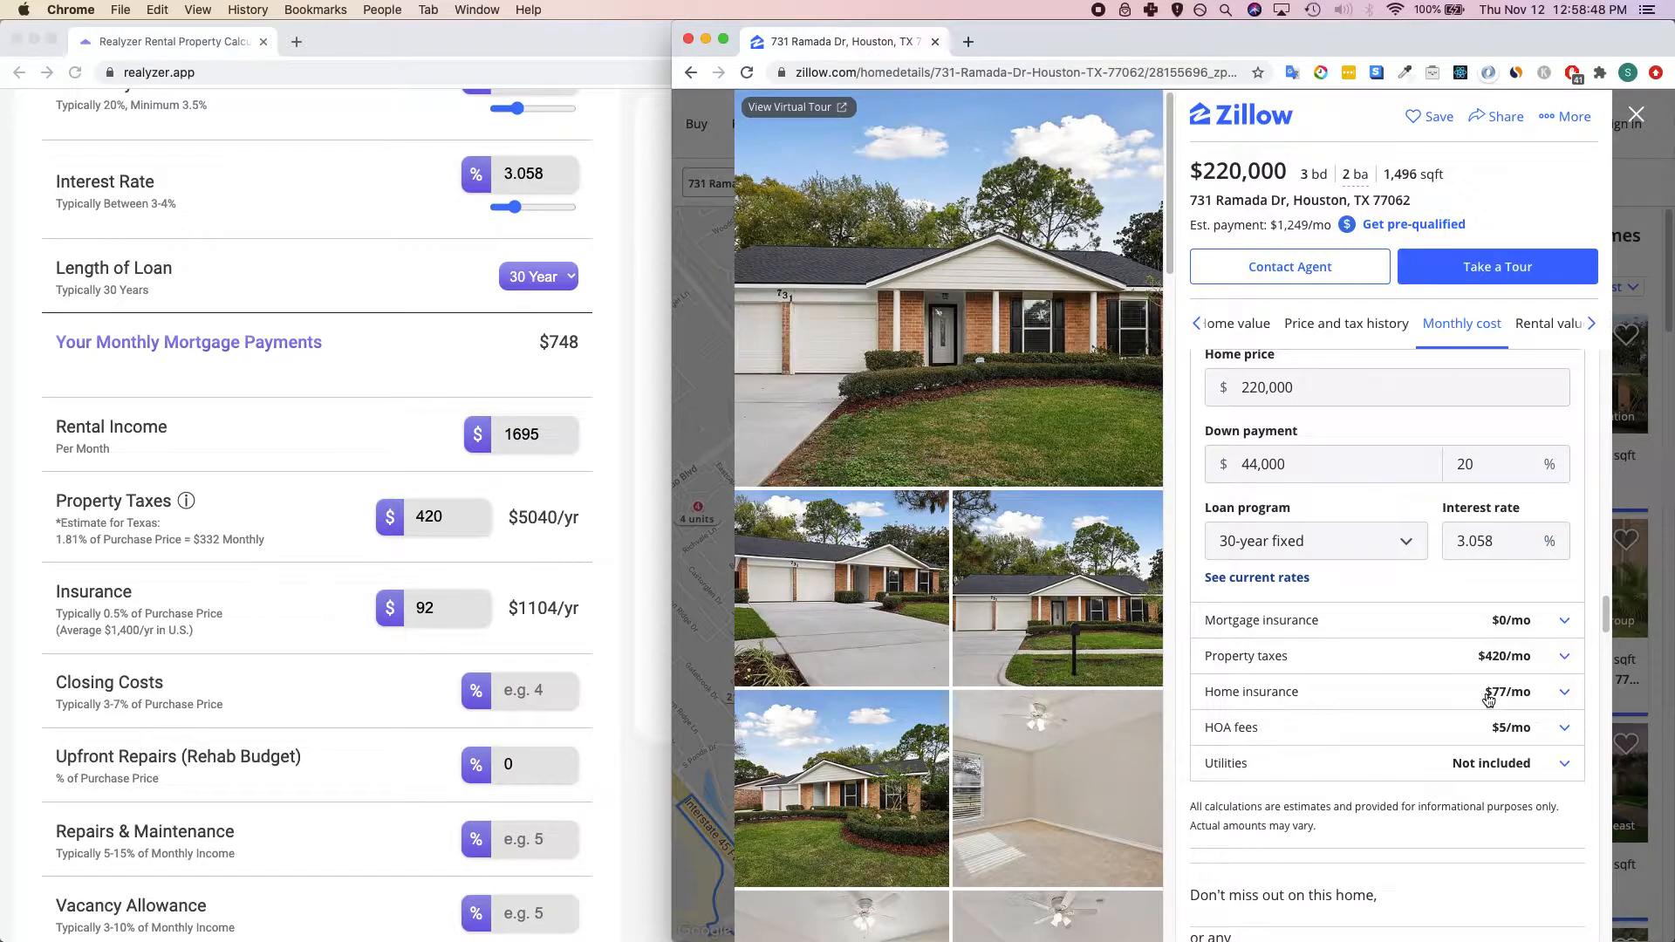
pyautogui.click(445, 608)
pyautogui.write('77')
pyautogui.click(680, 665)
pyautogui.scroll(-2, 680, 664)
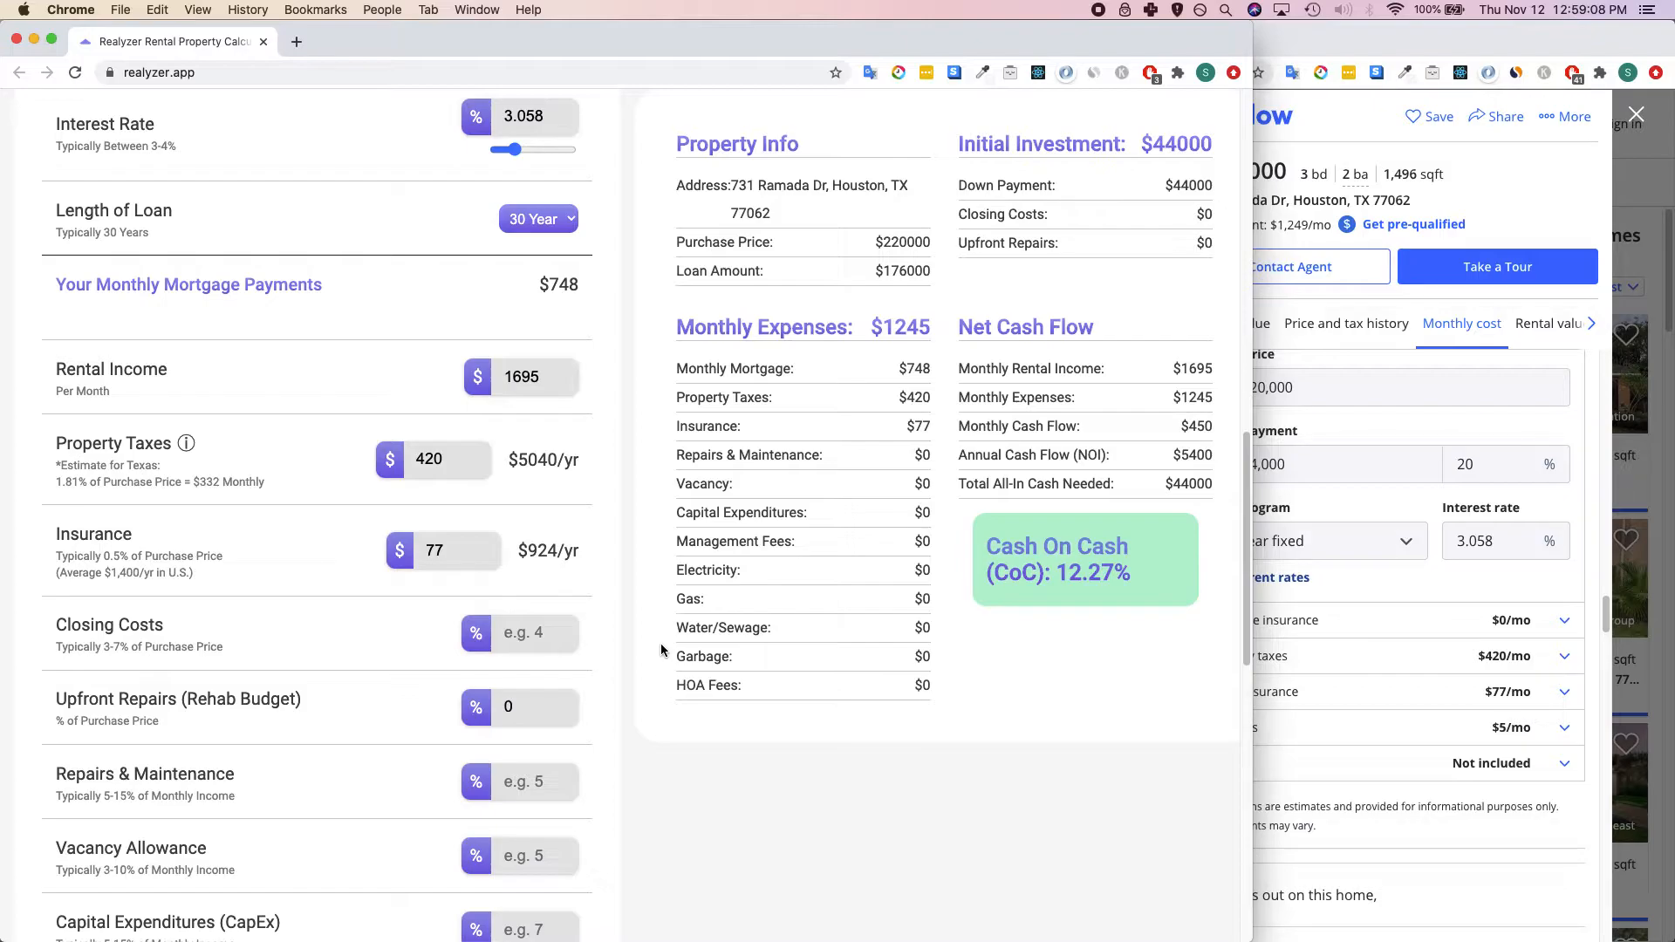
pyautogui.write('4')
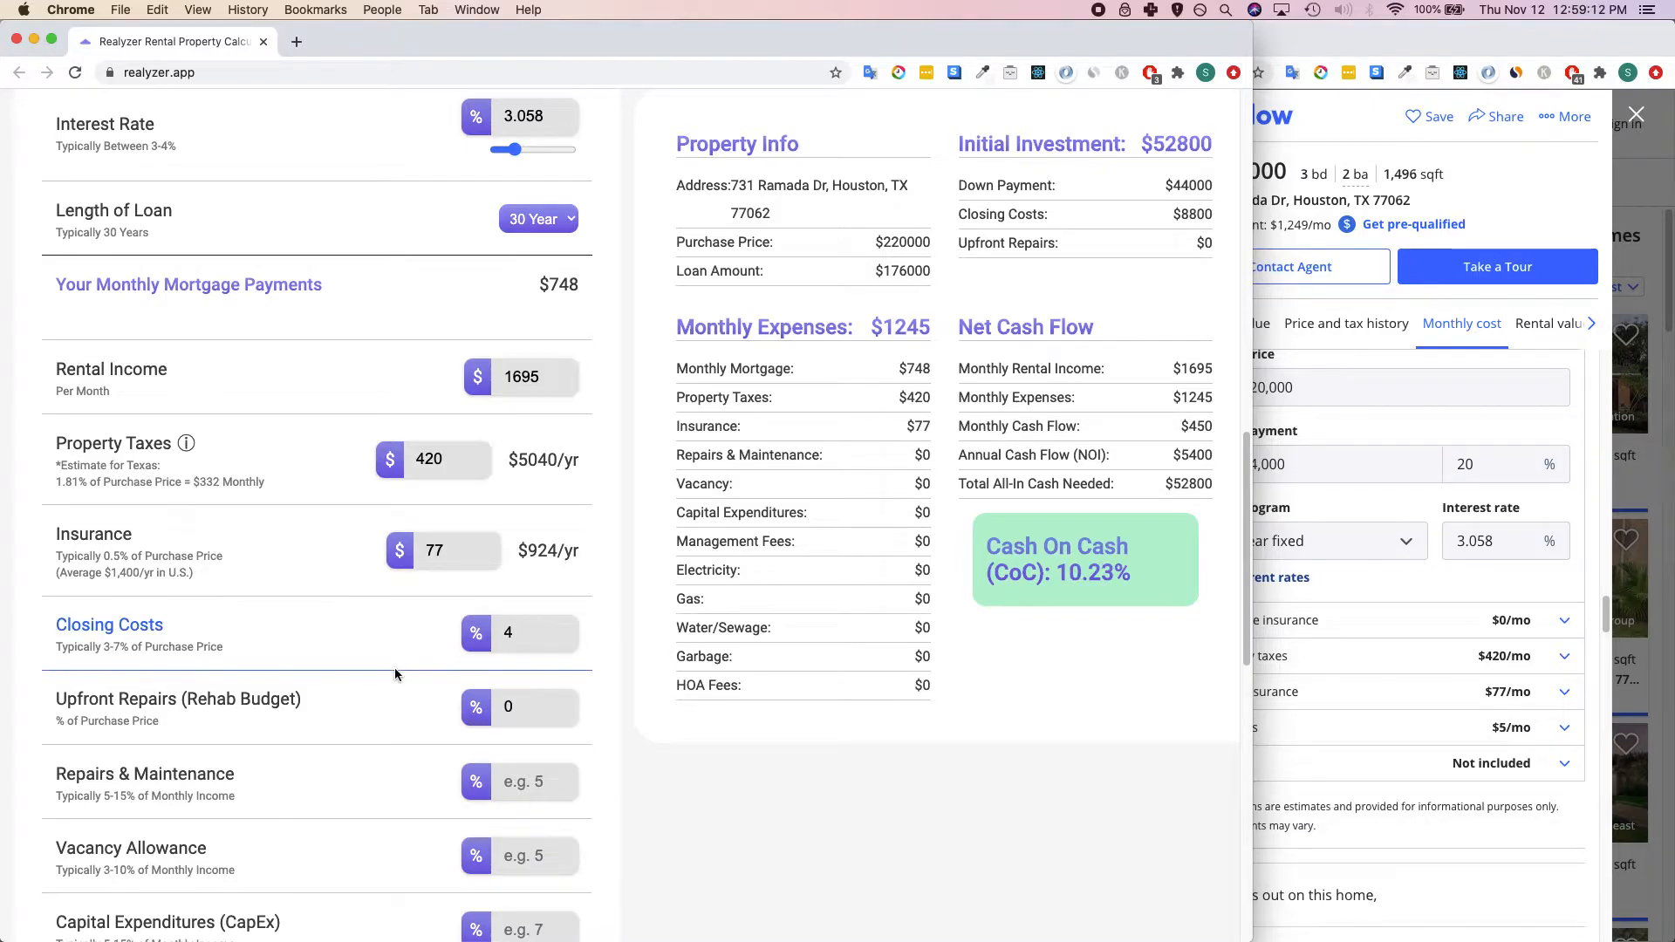
# Browse the Zillow listing's house photos to judge the need for upfront repairs, and return to the calculator's rehab budget.
pyautogui.scroll(-1, 356, 656)
pyautogui.scroll(-5, 356, 656)
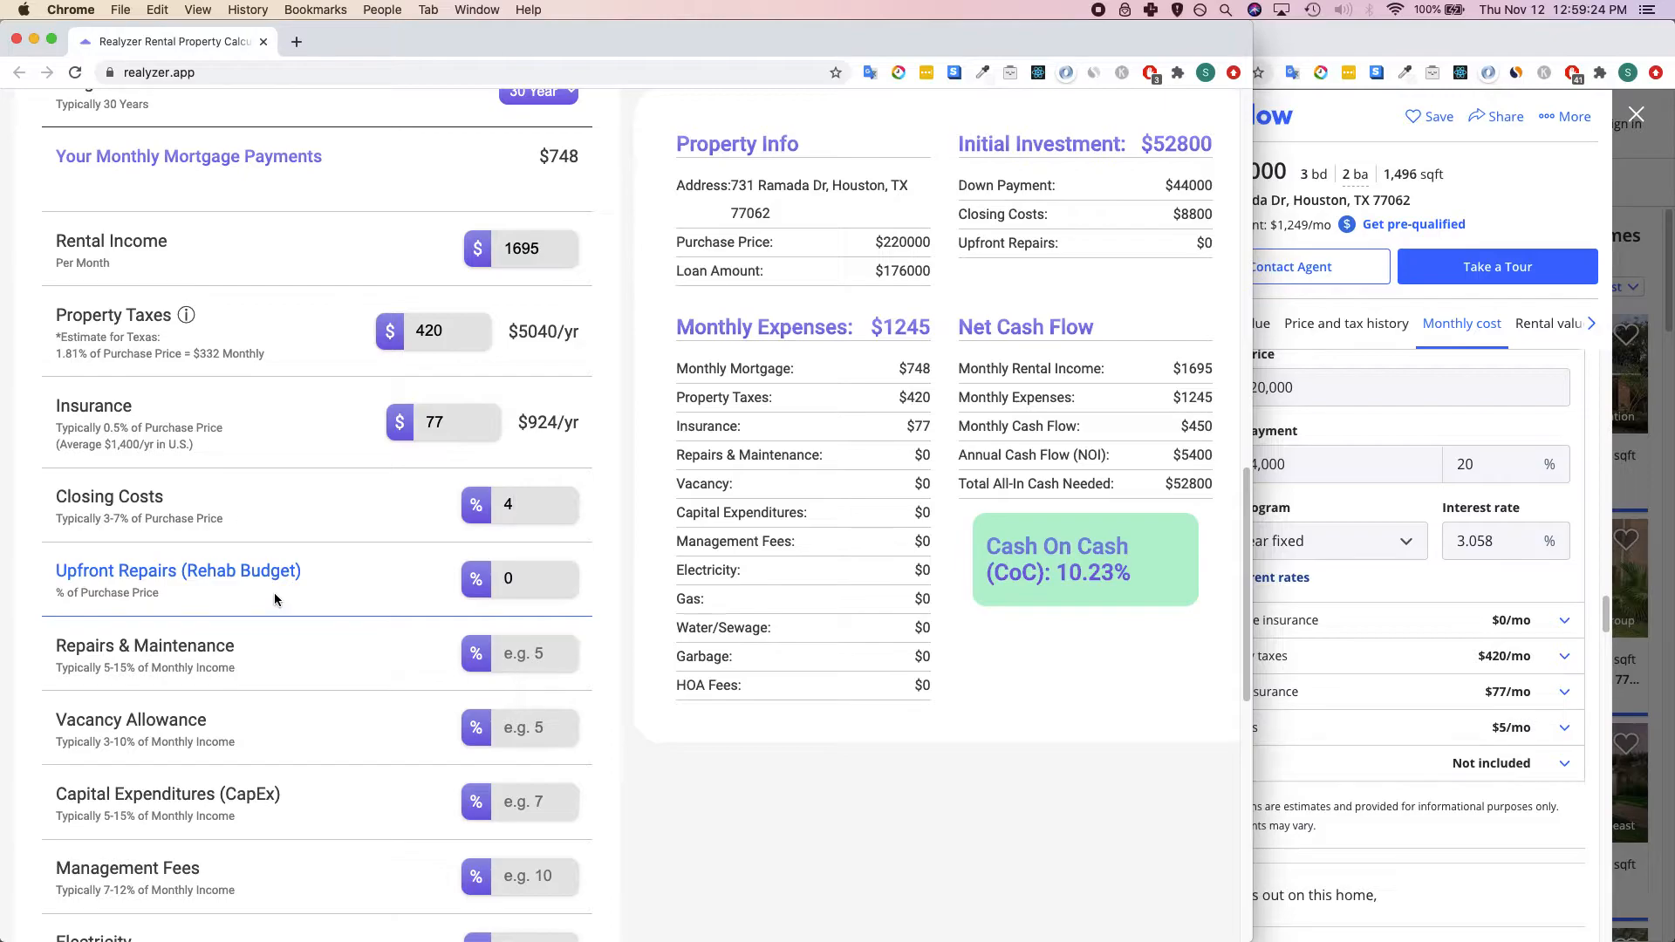
pyautogui.click(1359, 663)
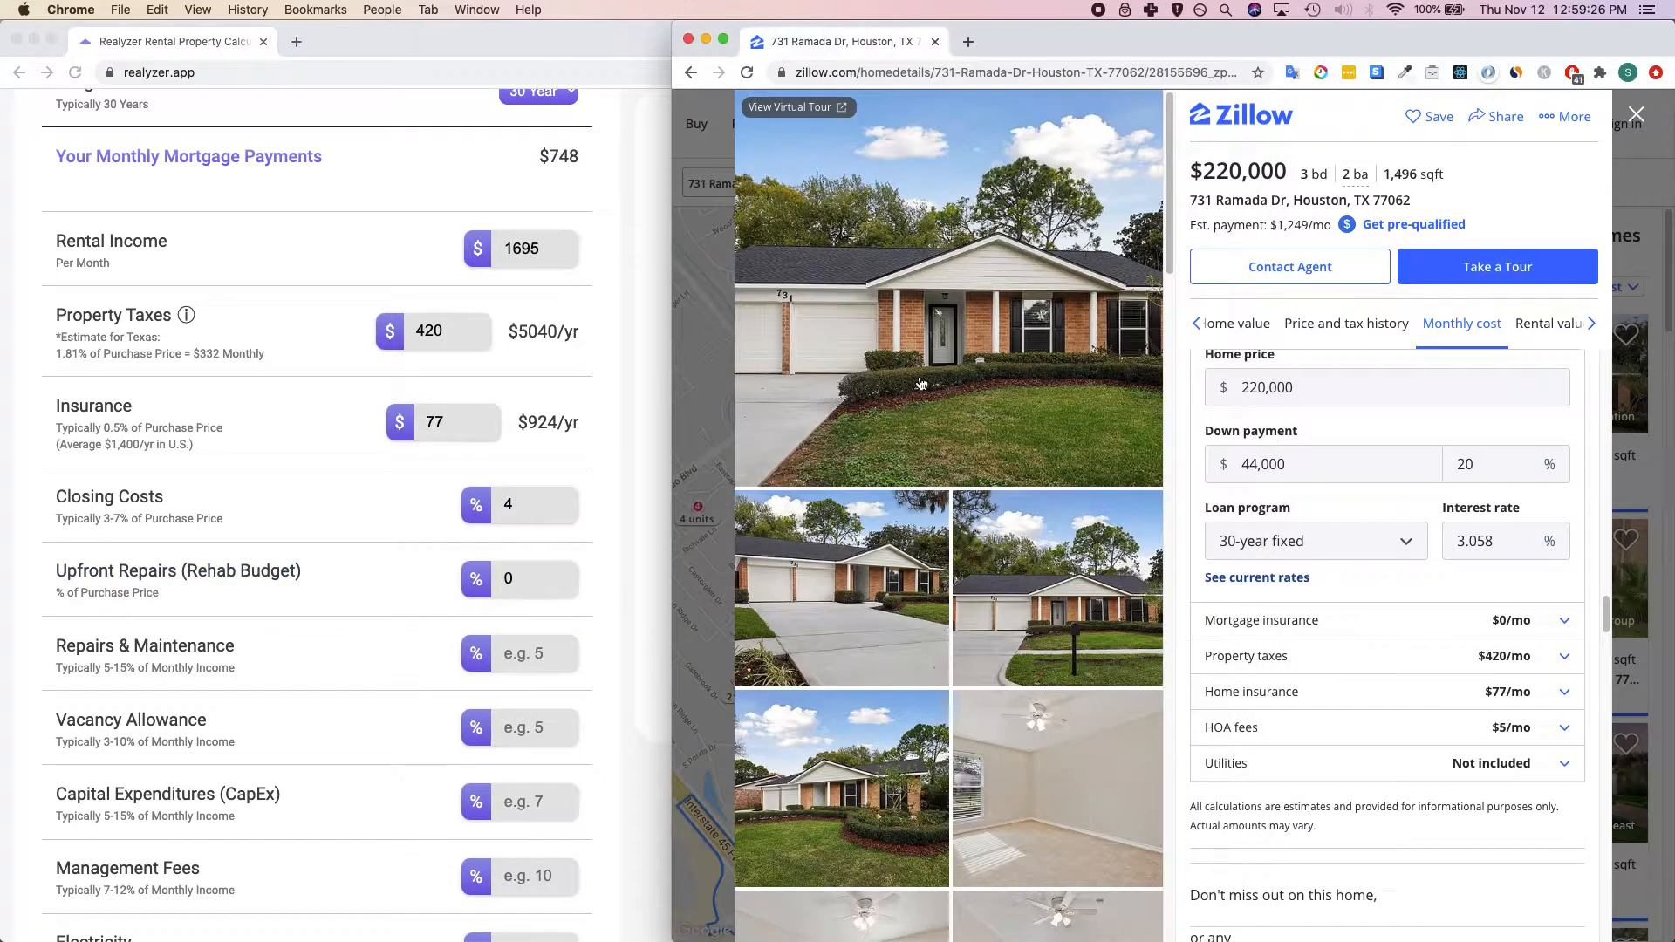
pyautogui.scroll(-8, 986, 506)
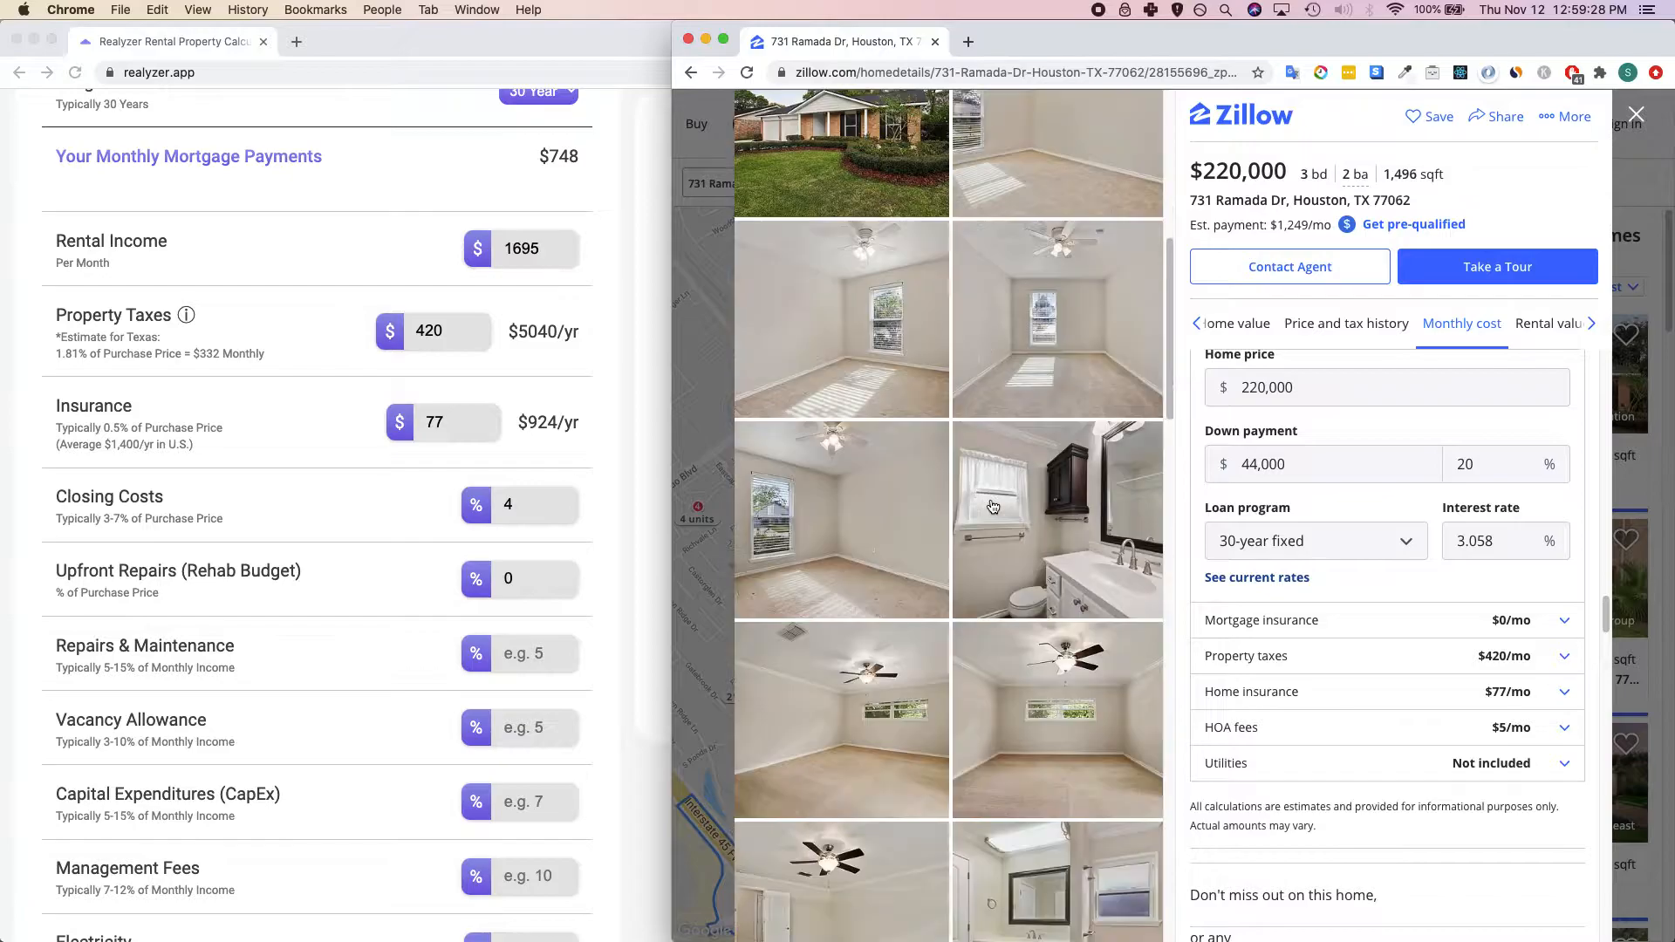
pyautogui.moveTo(1171, 311); pyautogui.dragTo(1160, 162)
pyautogui.click(525, 579)
pyautogui.scroll(-1, 620, 589)
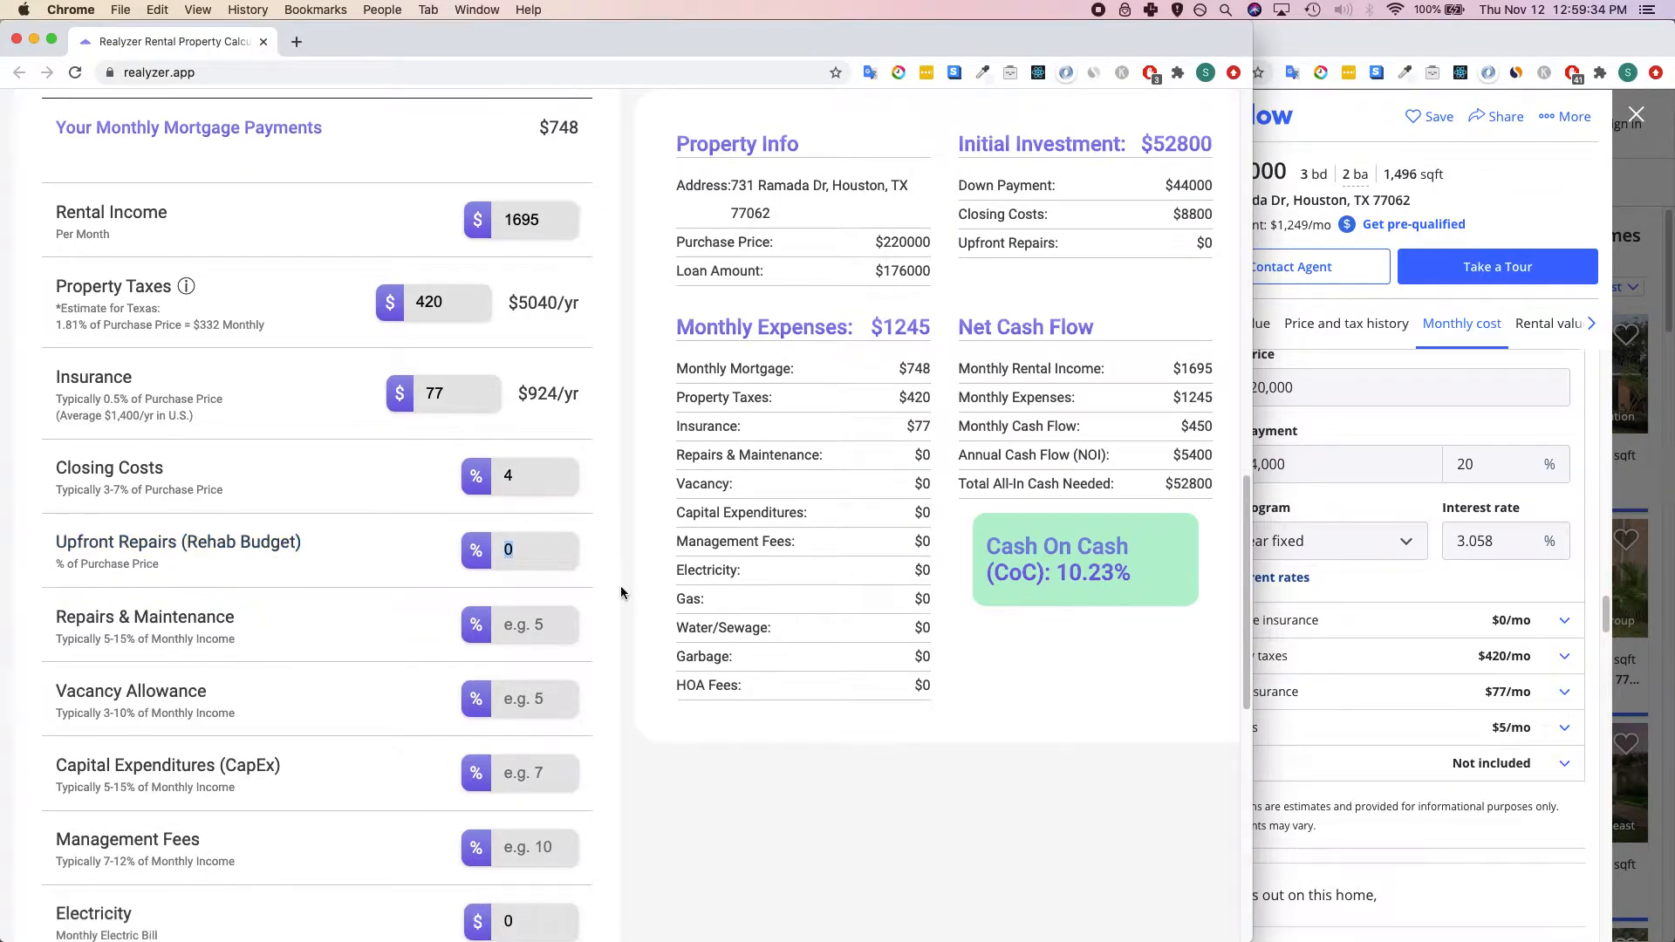
# Set repairs and maintenance to 5% and the vacancy allowance to 4% of monthly income.
pyautogui.scroll(-1, 621, 585)
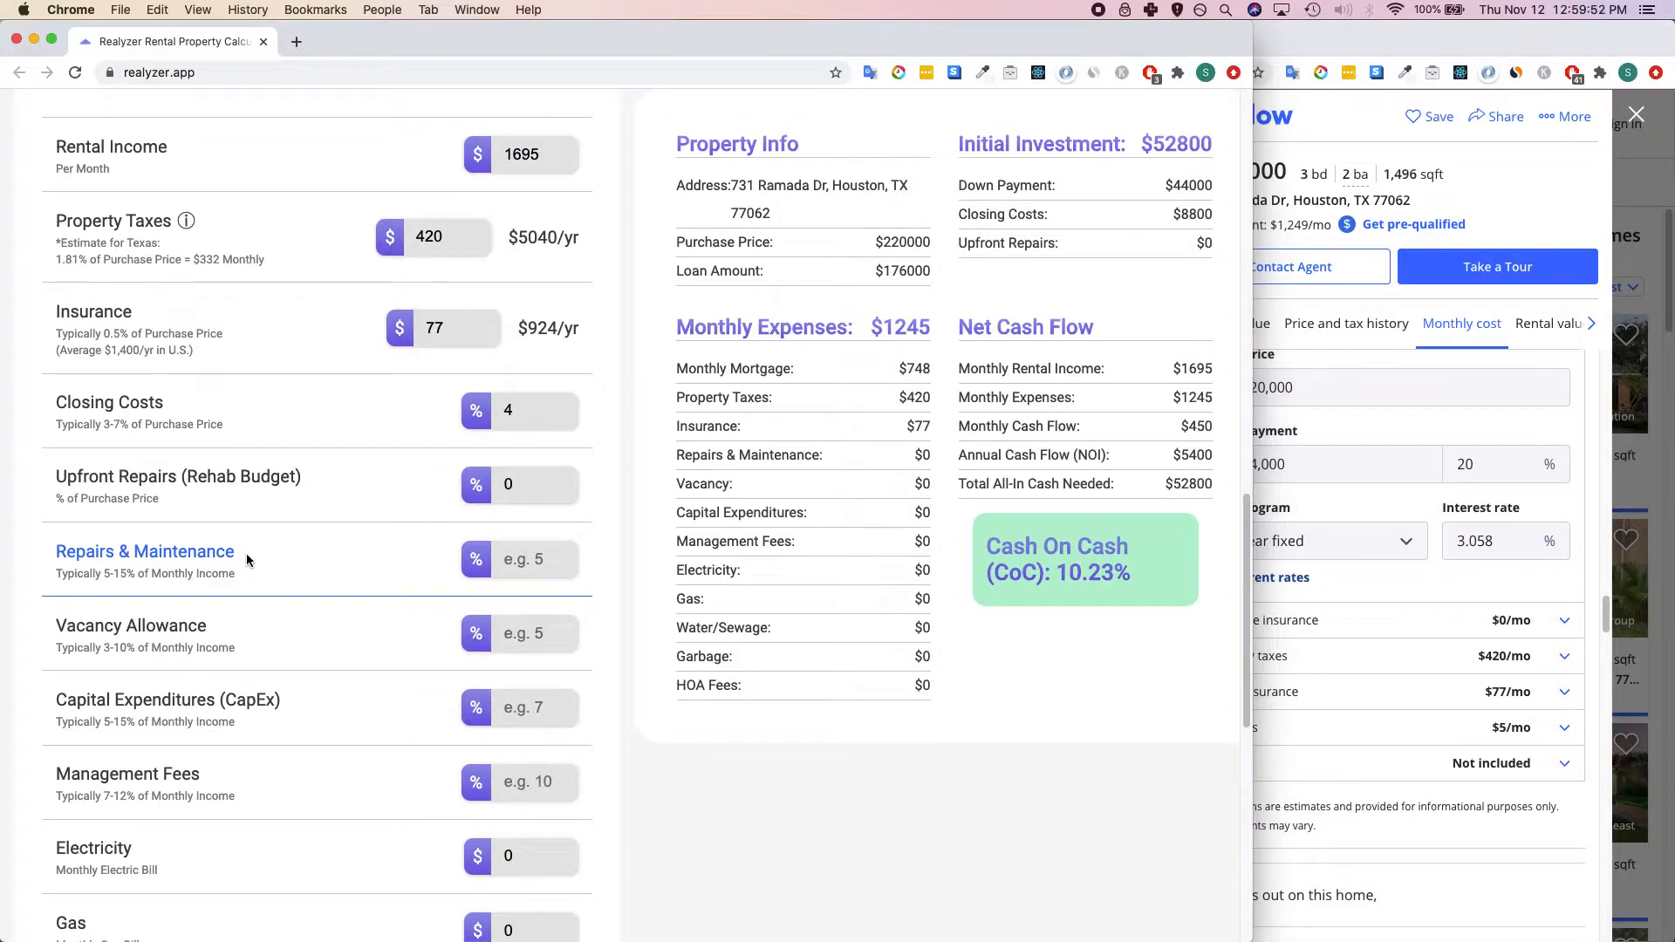
pyautogui.click(520, 566)
pyautogui.write('5')
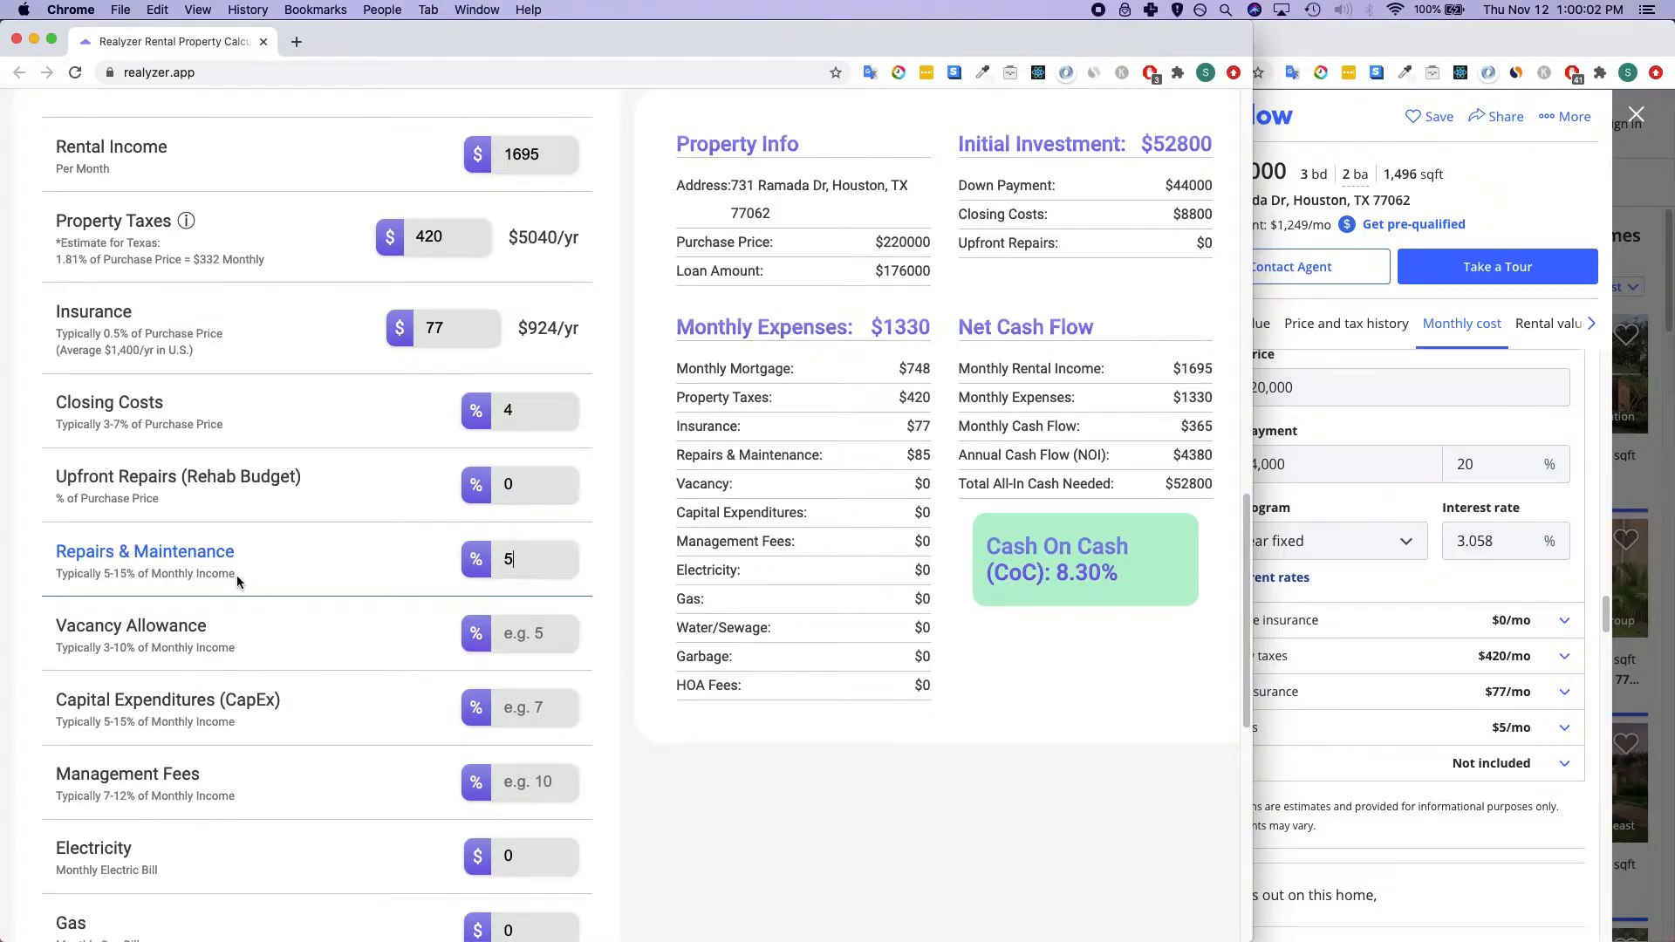
pyautogui.scroll(-1, 279, 606)
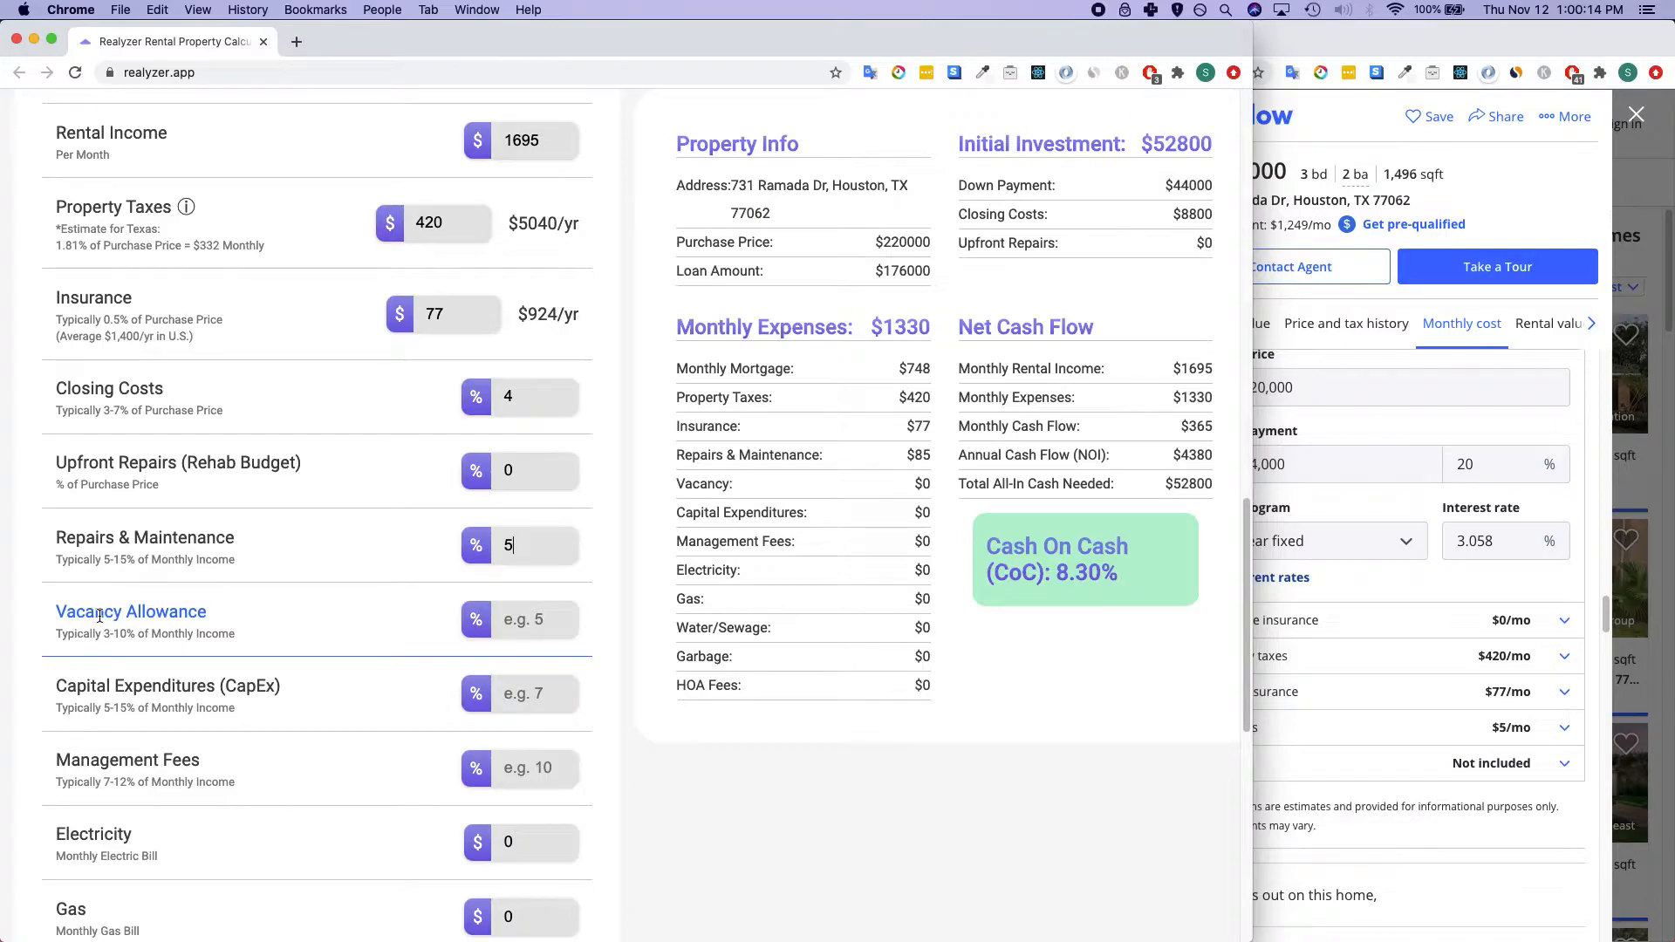
pyautogui.click(528, 621)
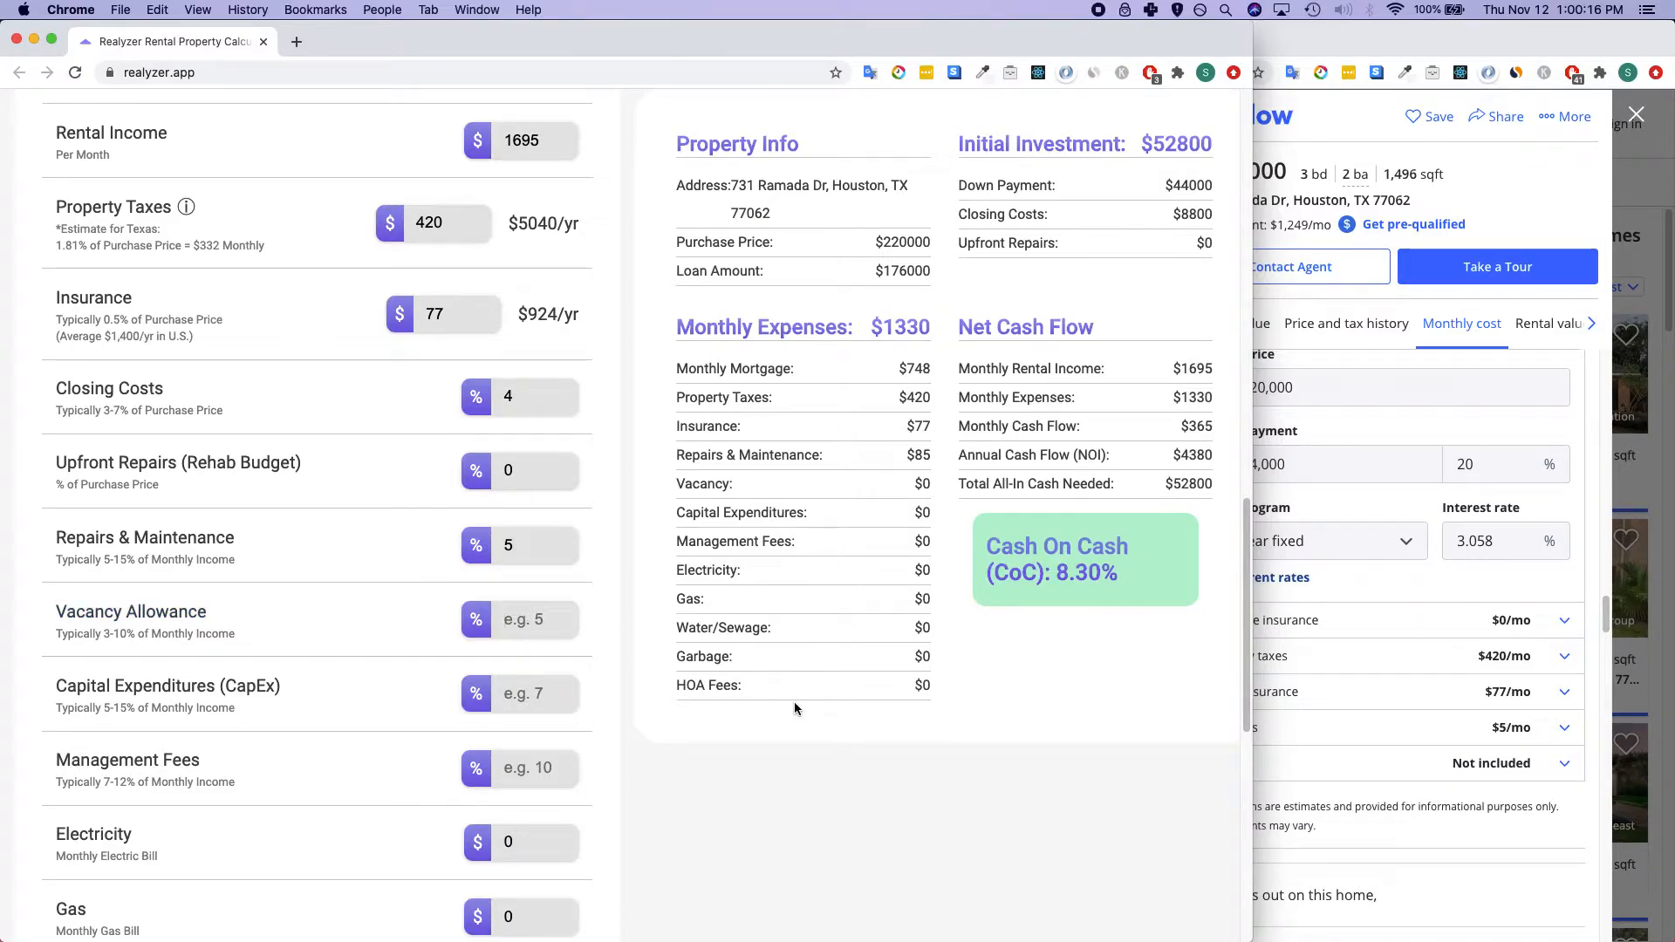
pyautogui.write('4')
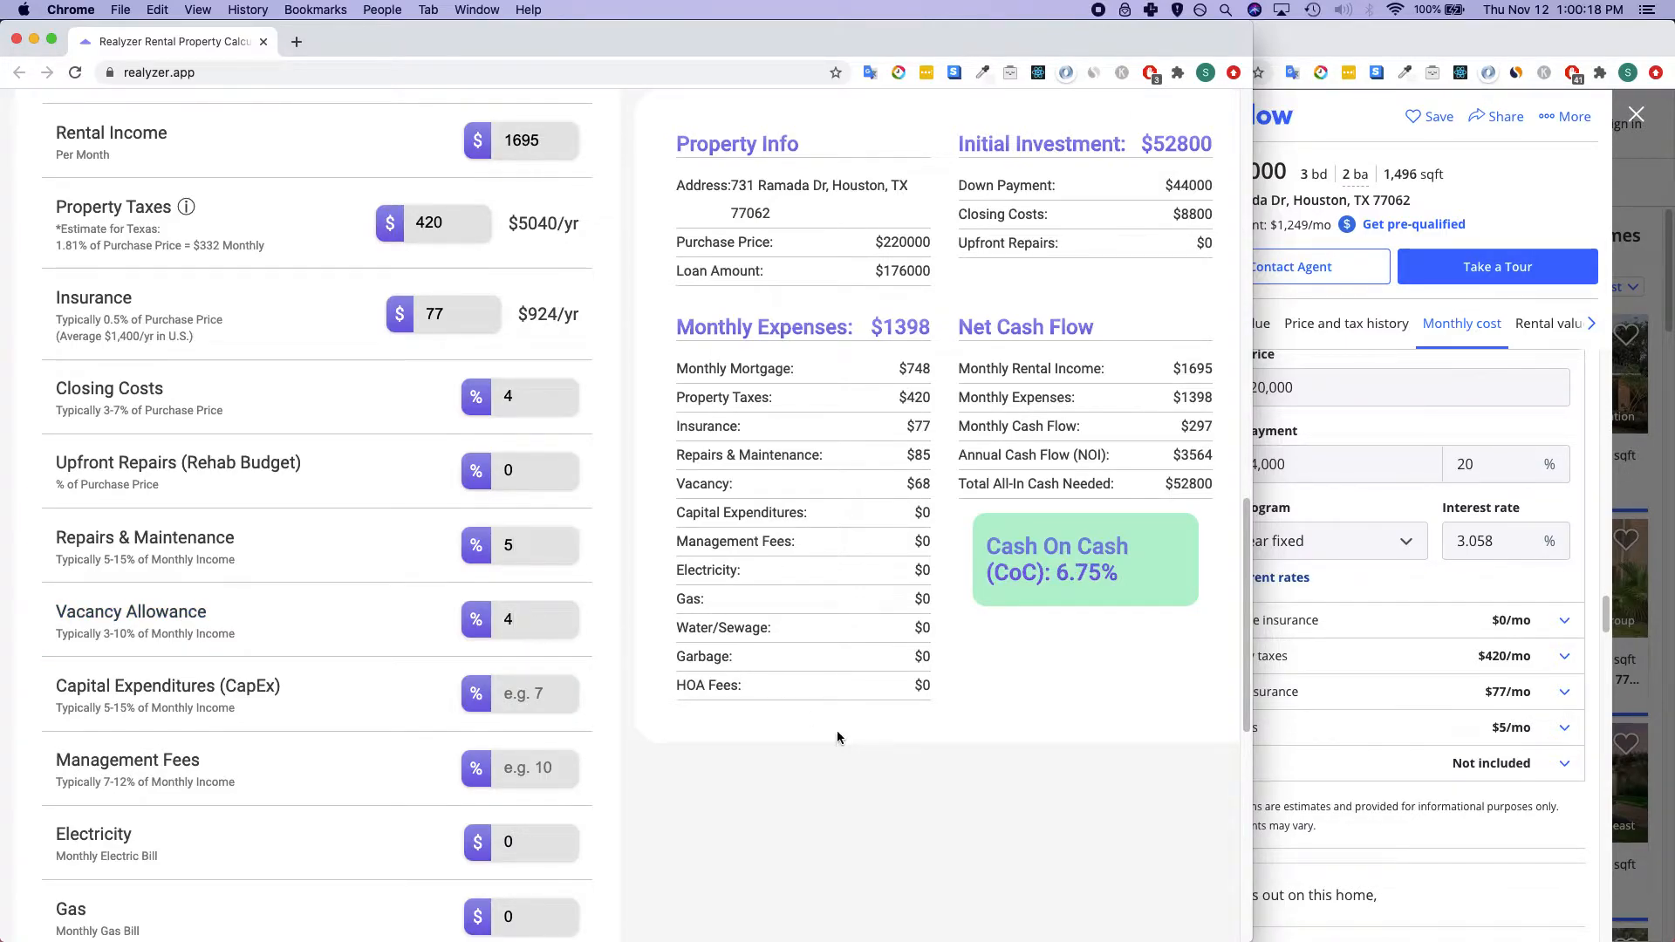
# Set capital expenditures to 6% and management fees to 10% of monthly income.
pyautogui.scroll(-2, 650, 695)
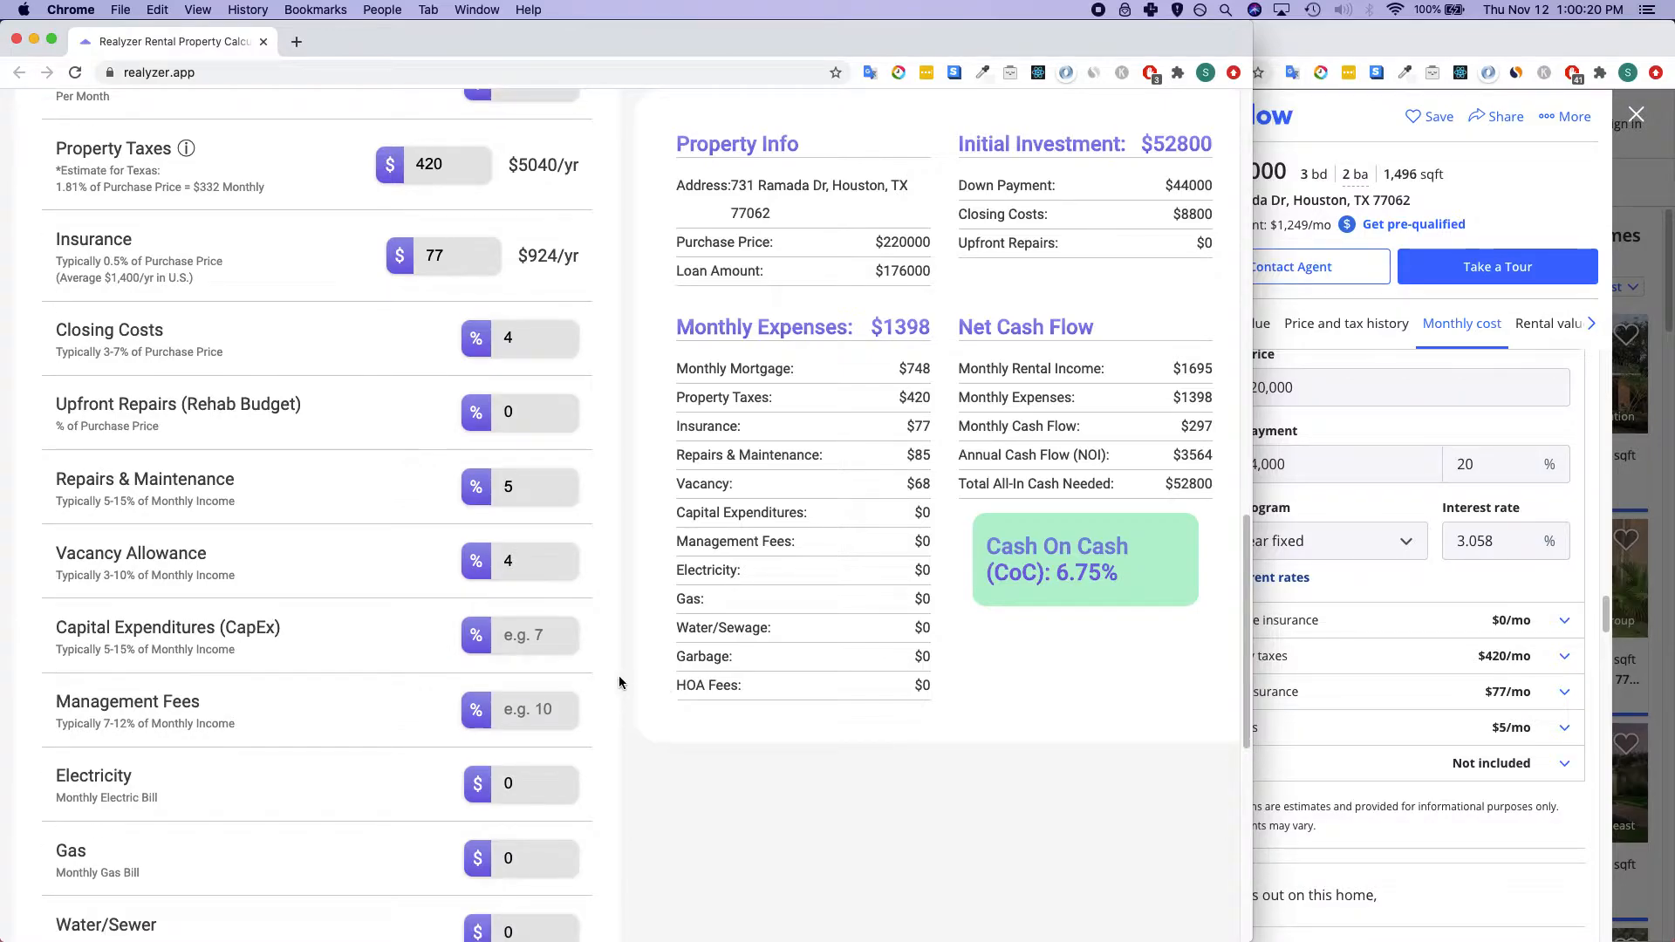
pyautogui.scroll(-1, 616, 672)
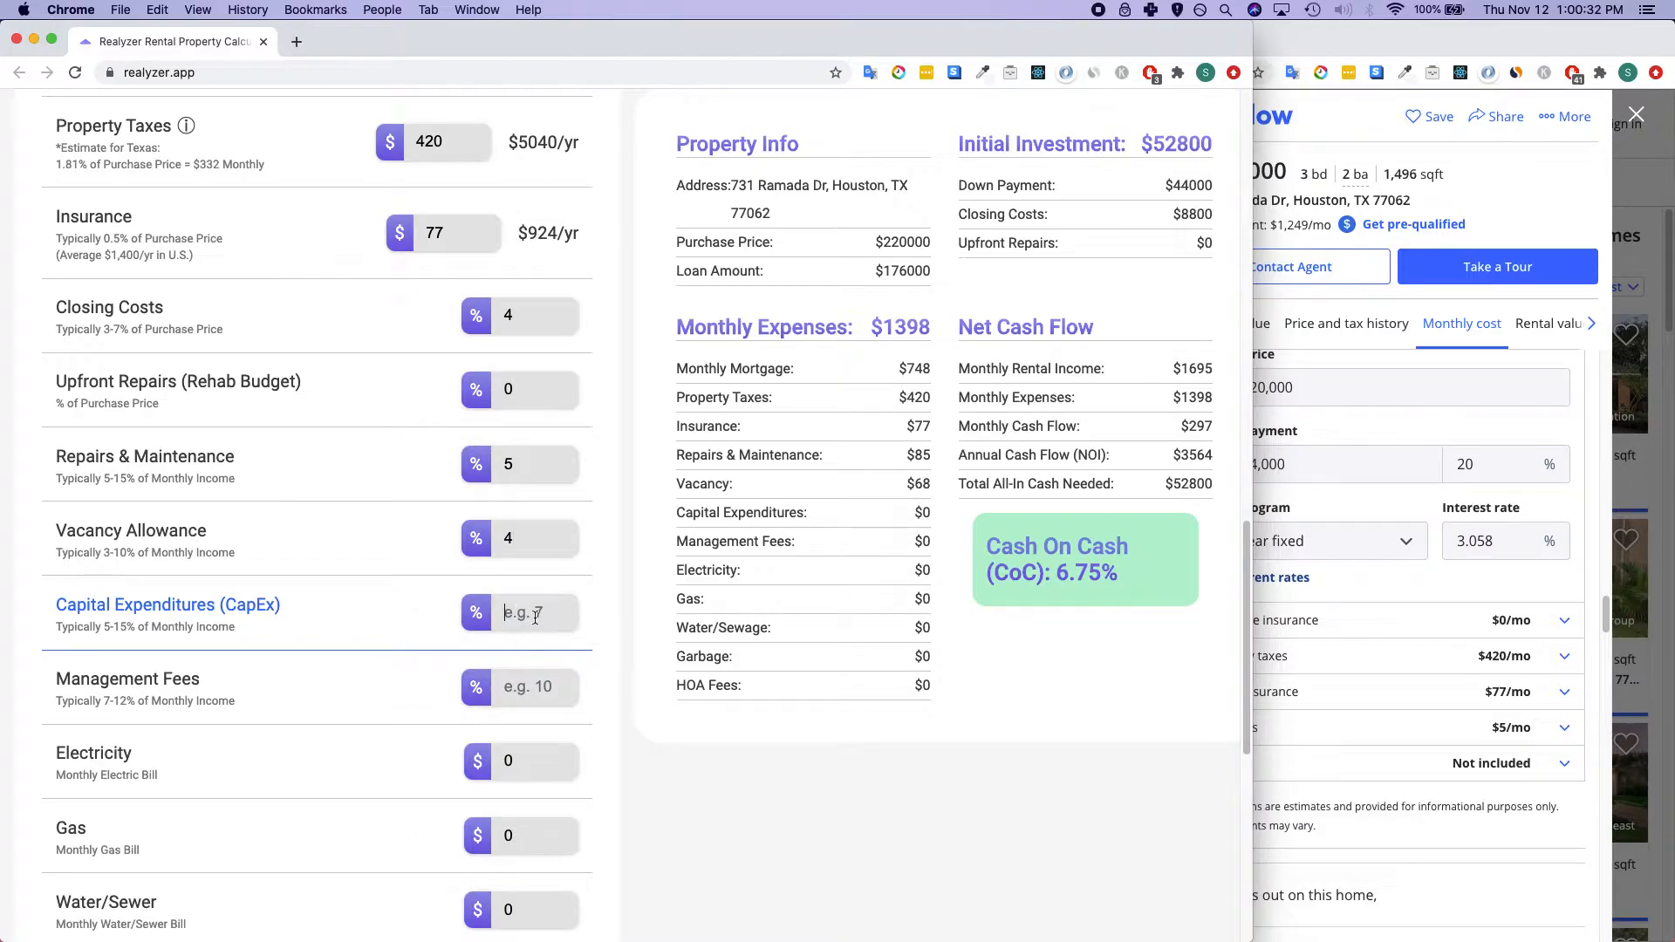
pyautogui.write('6')
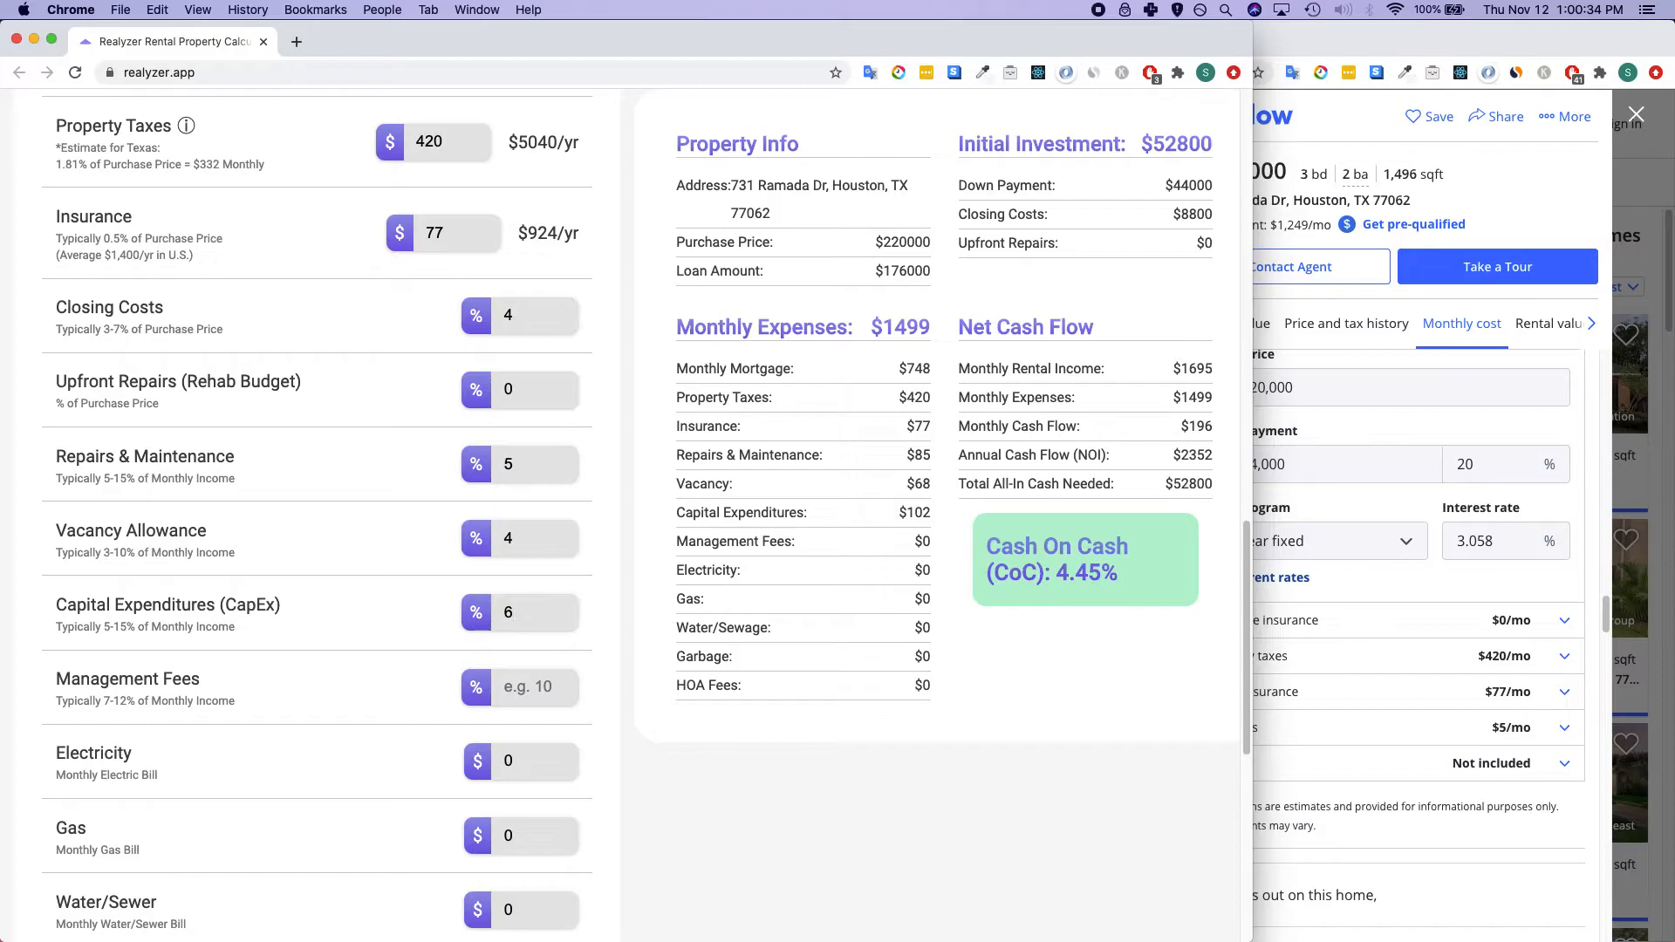
pyautogui.scroll(-2, 656, 653)
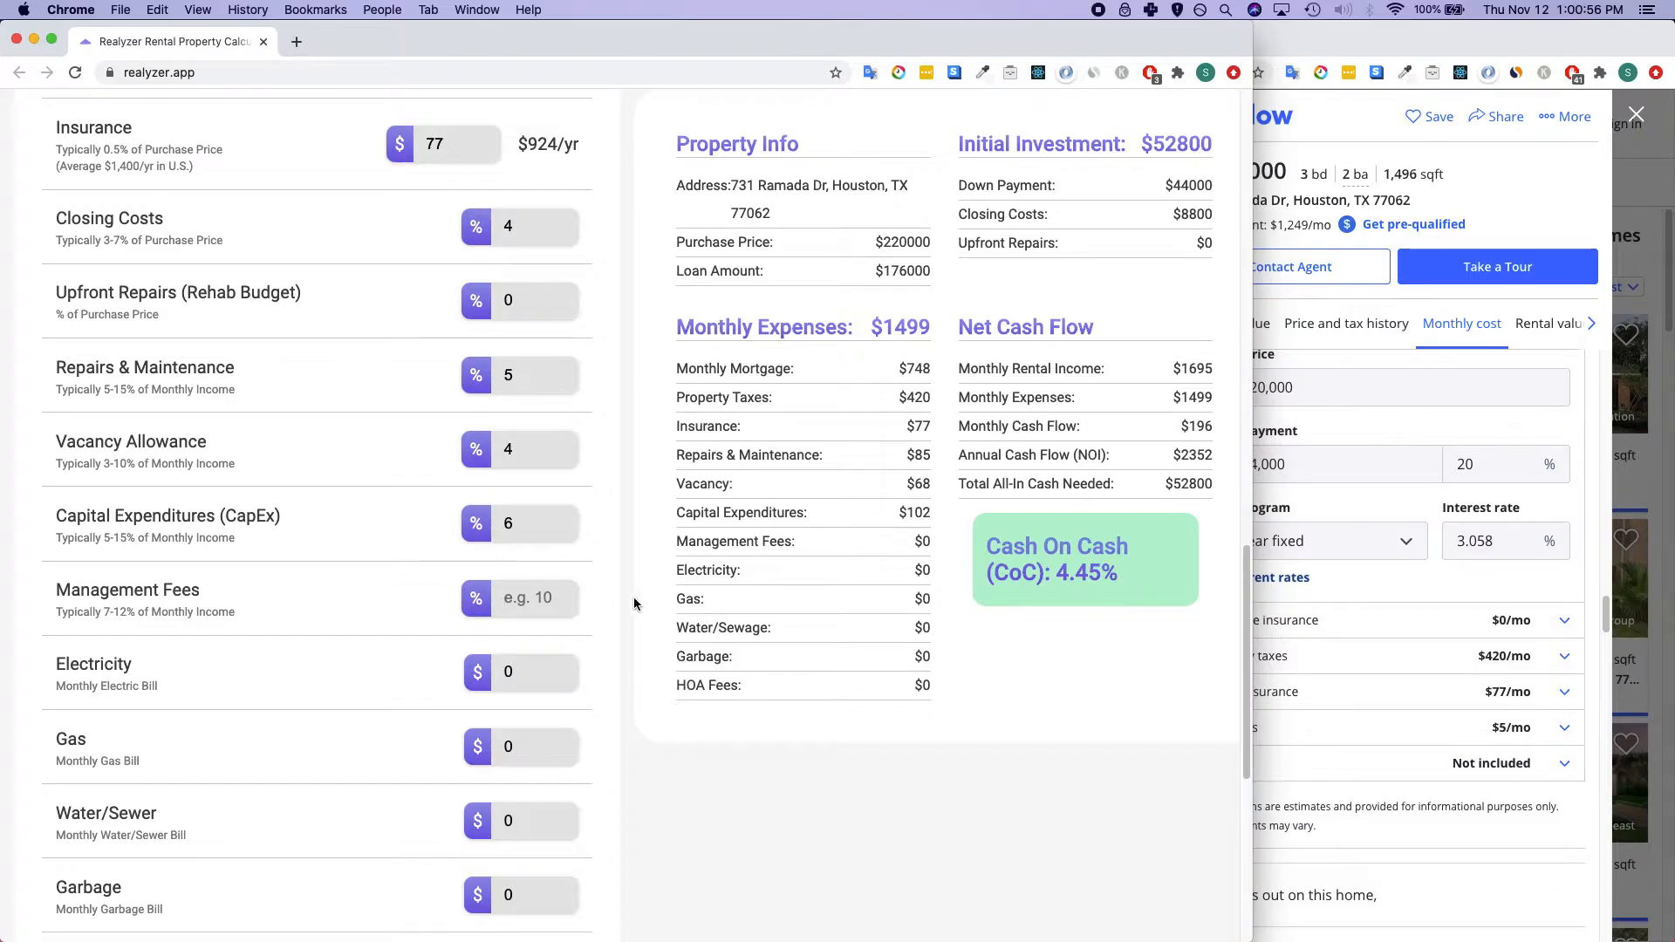
pyautogui.write('10')
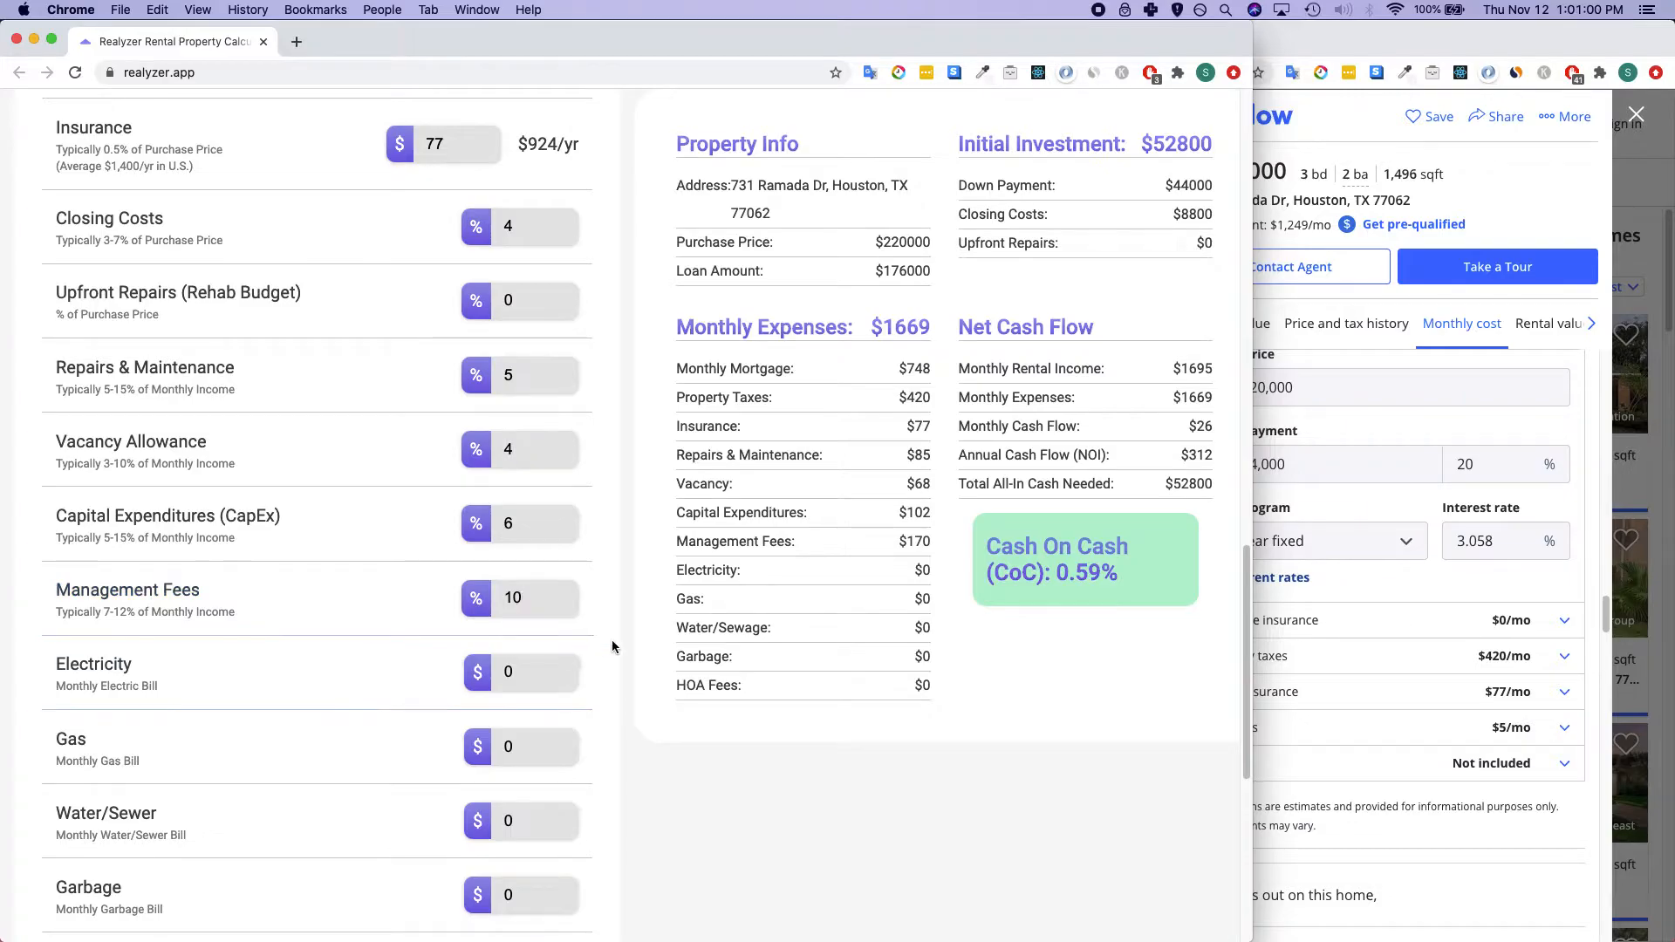
# Leave the electricity and gas bills at $0 and set the monthly water/sewer bill to $62.
pyautogui.scroll(-2, 614, 640)
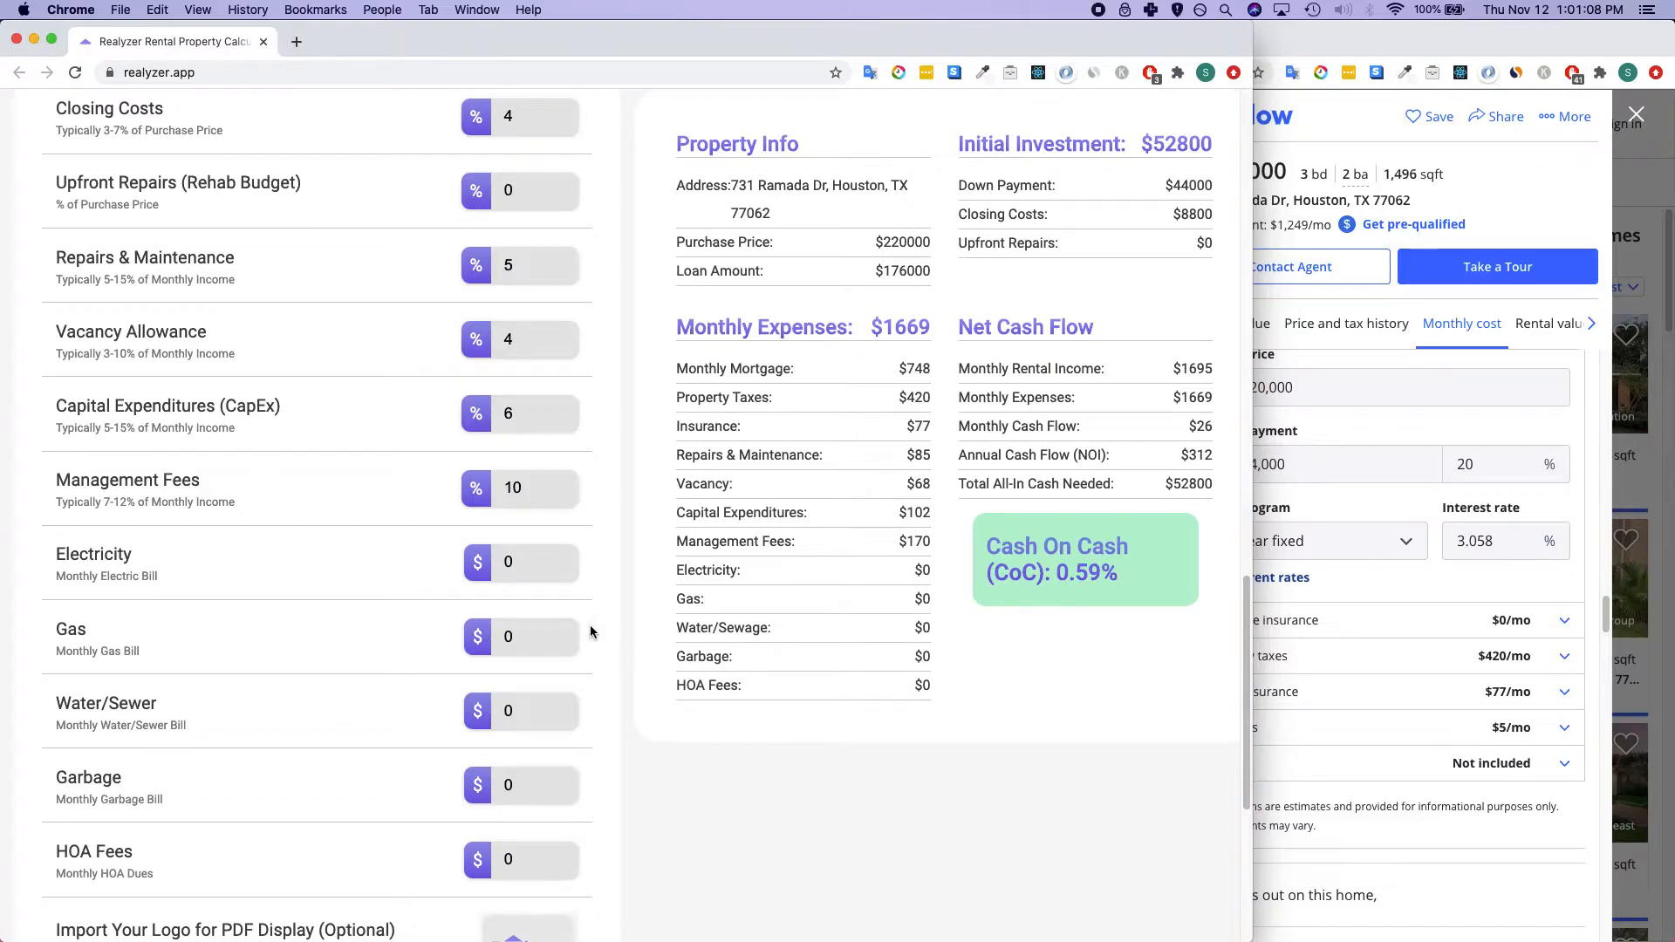
pyautogui.click(524, 563)
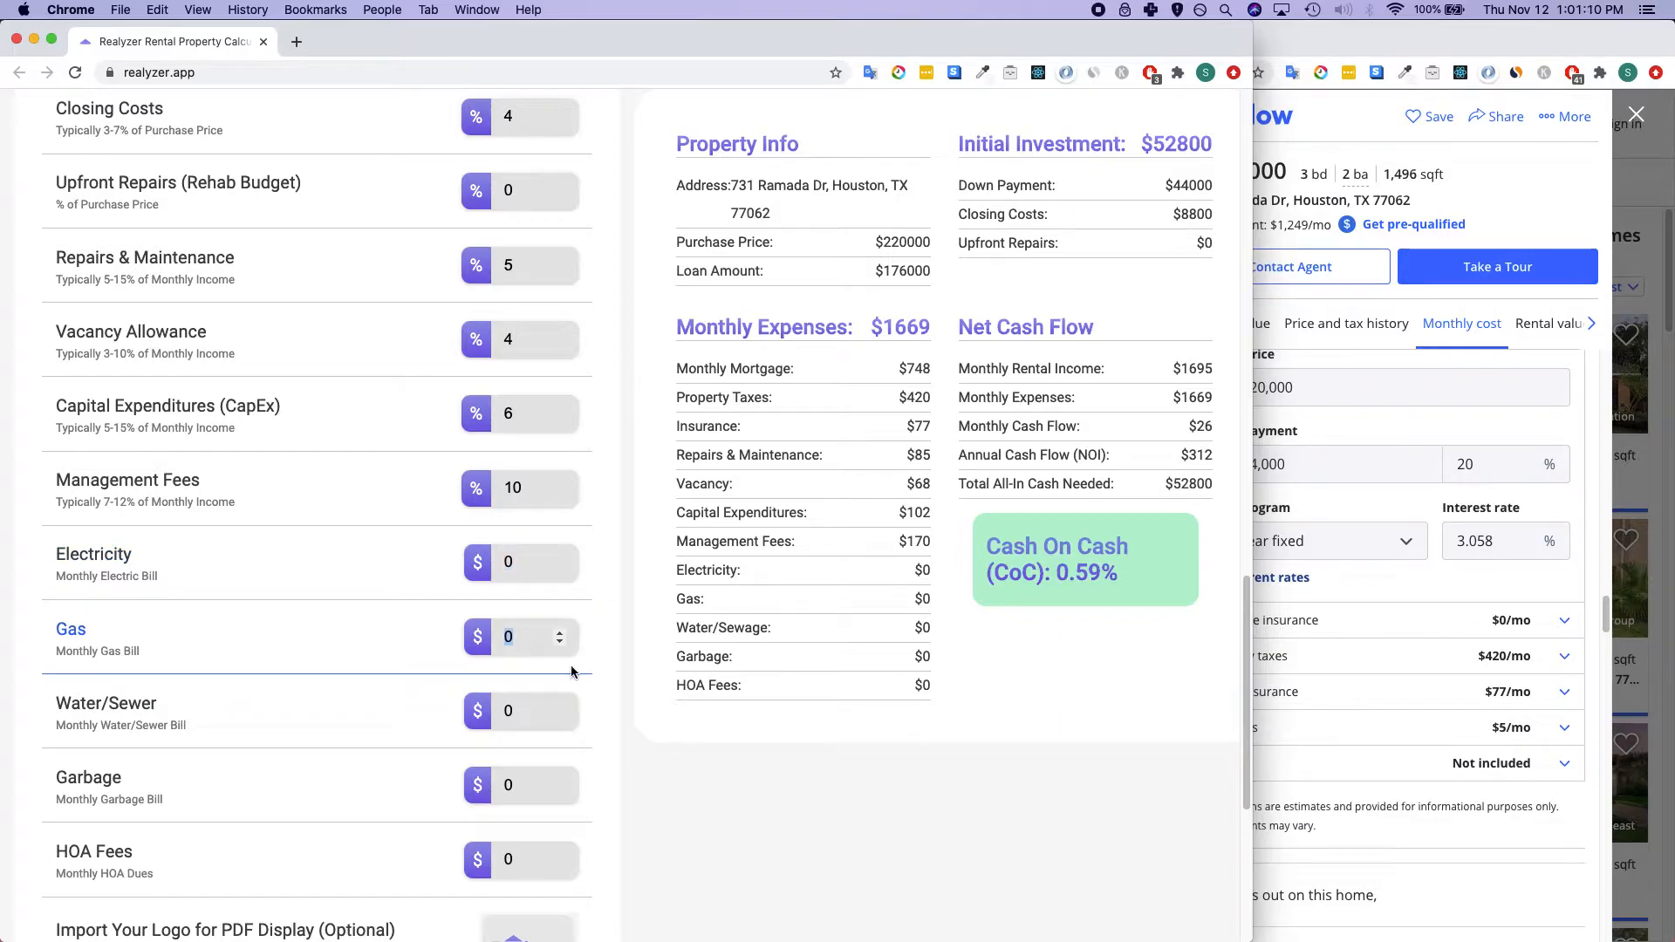
pyautogui.scroll(-1, 527, 634)
pyautogui.click(524, 662)
pyautogui.doubleClick(524, 662)
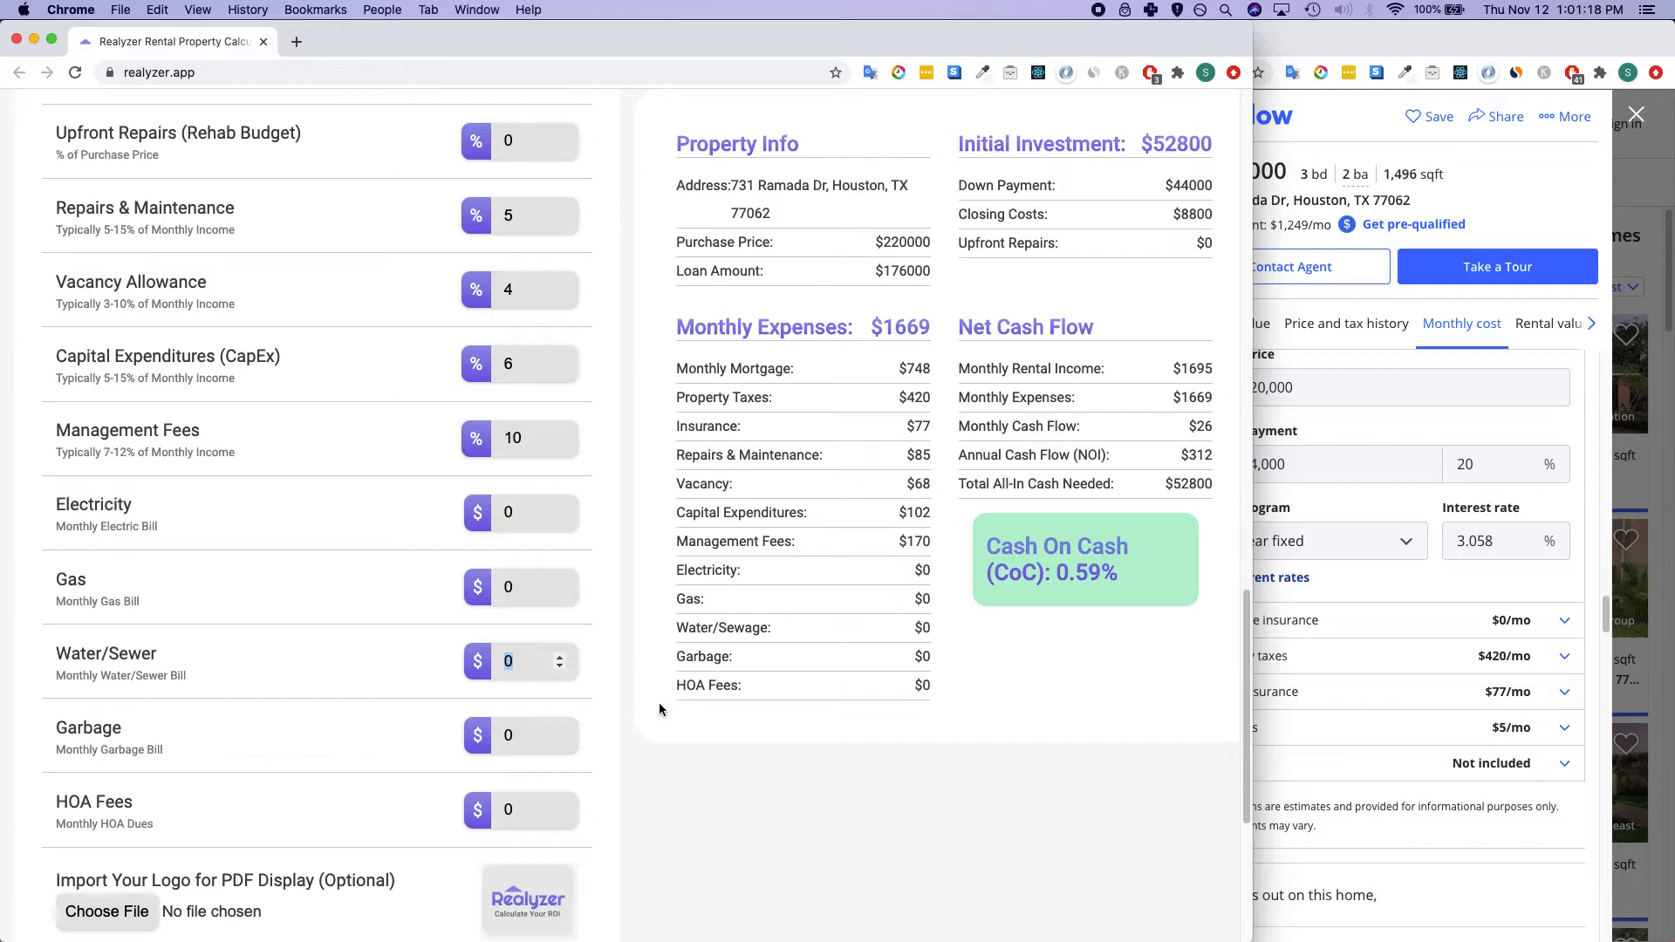
pyautogui.write('62')
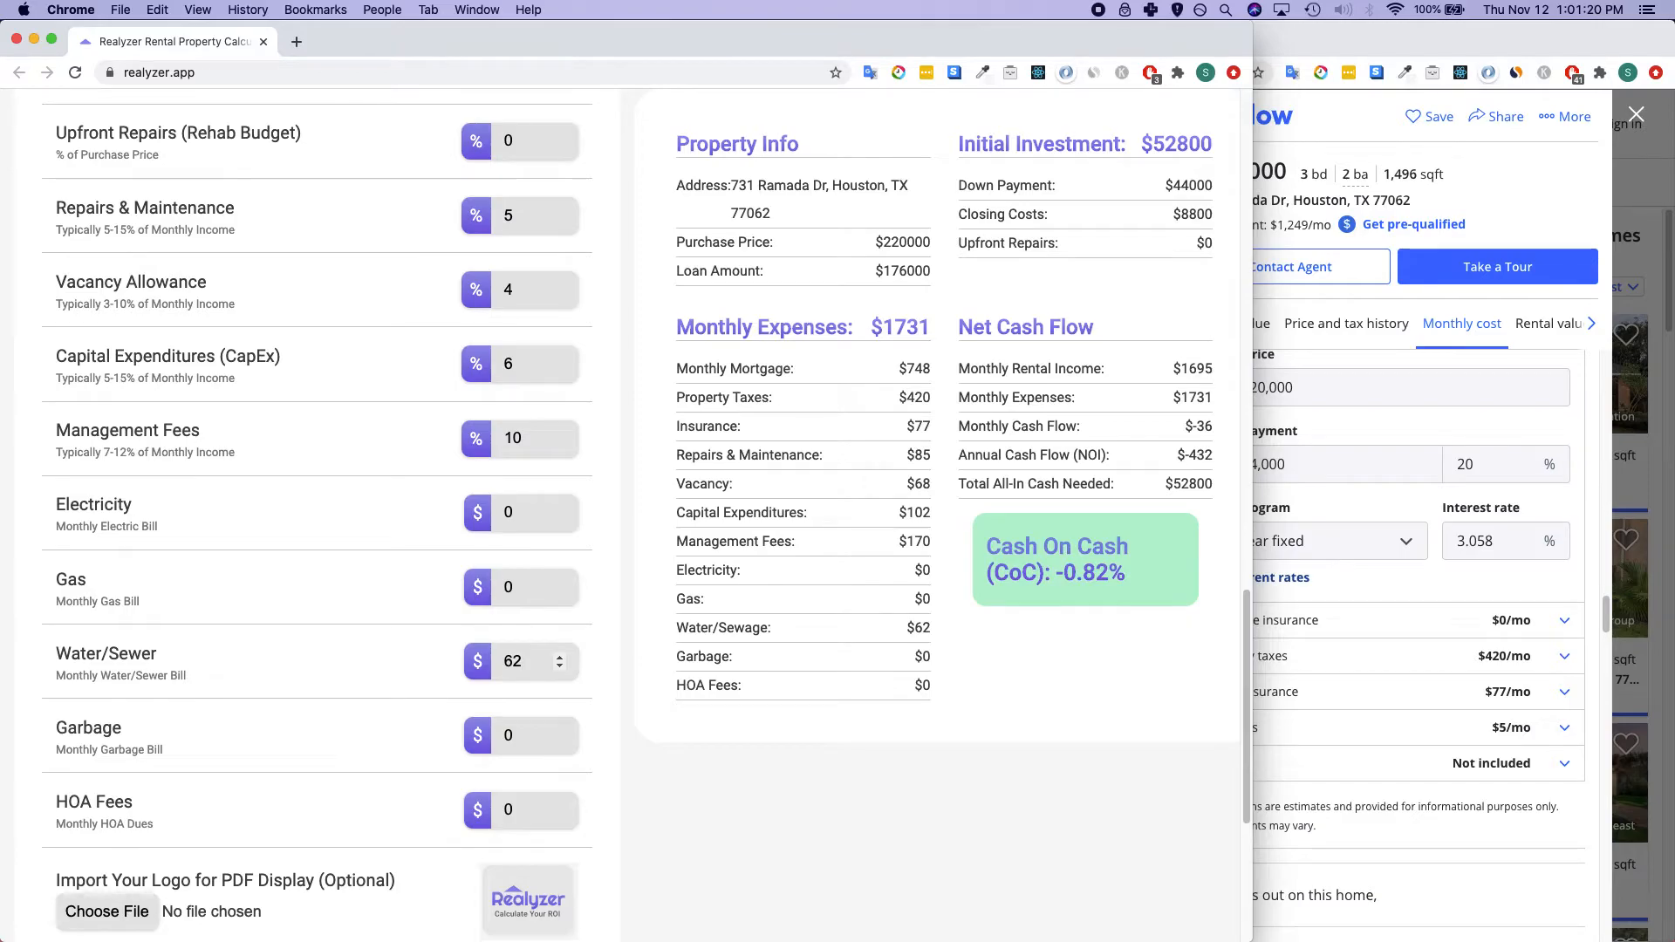
# Set the monthly garbage bill to $55 in the calculator's expenses.
pyautogui.scroll(-1, 658, 703)
pyautogui.press('Tab')
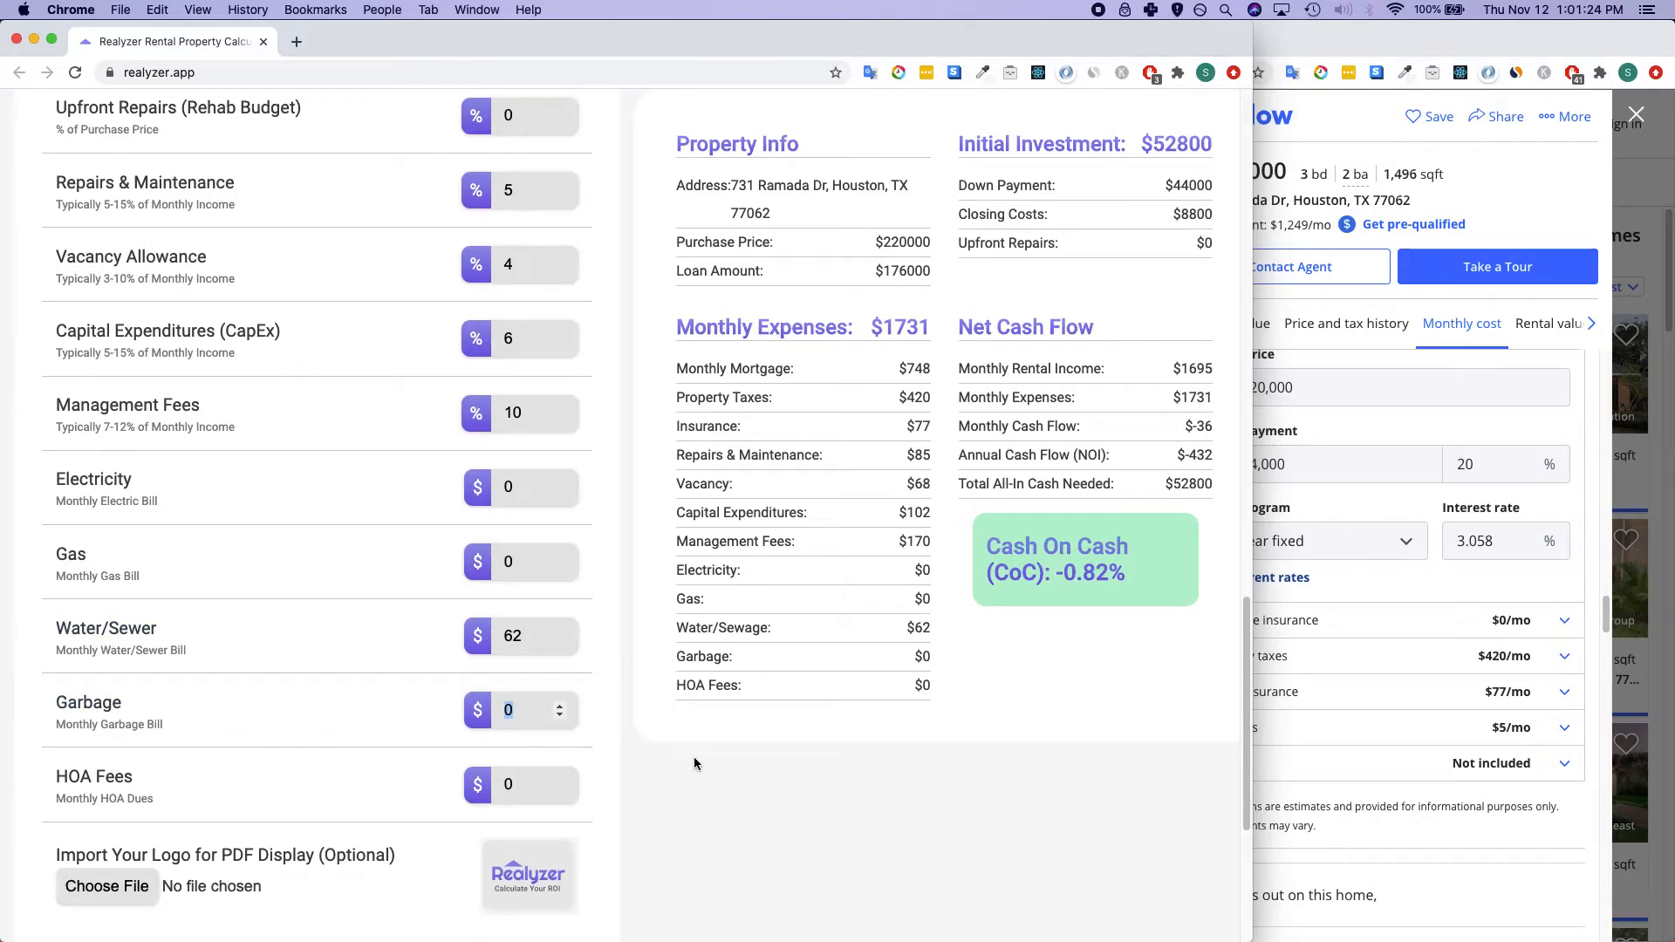
pyautogui.write('55')
pyautogui.click(729, 781)
# Check the HOA fee in the Zillow listing's monthly costs and set the calculator's monthly HOA fees to $5.
pyautogui.click(1396, 741)
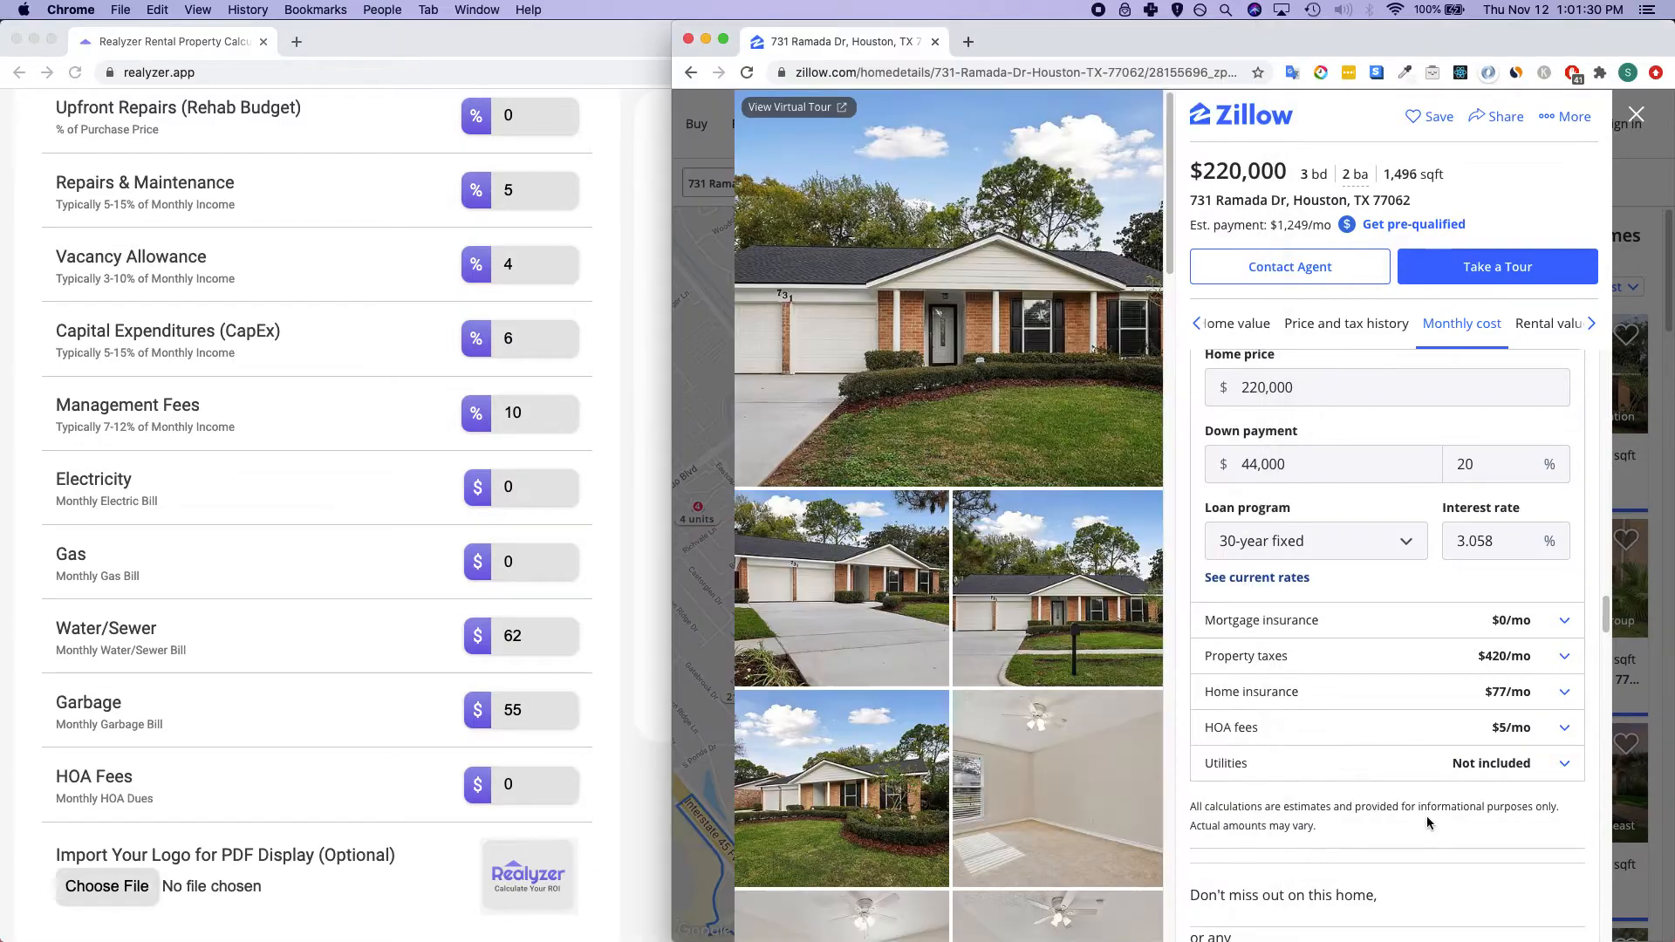
pyautogui.click(344, 777)
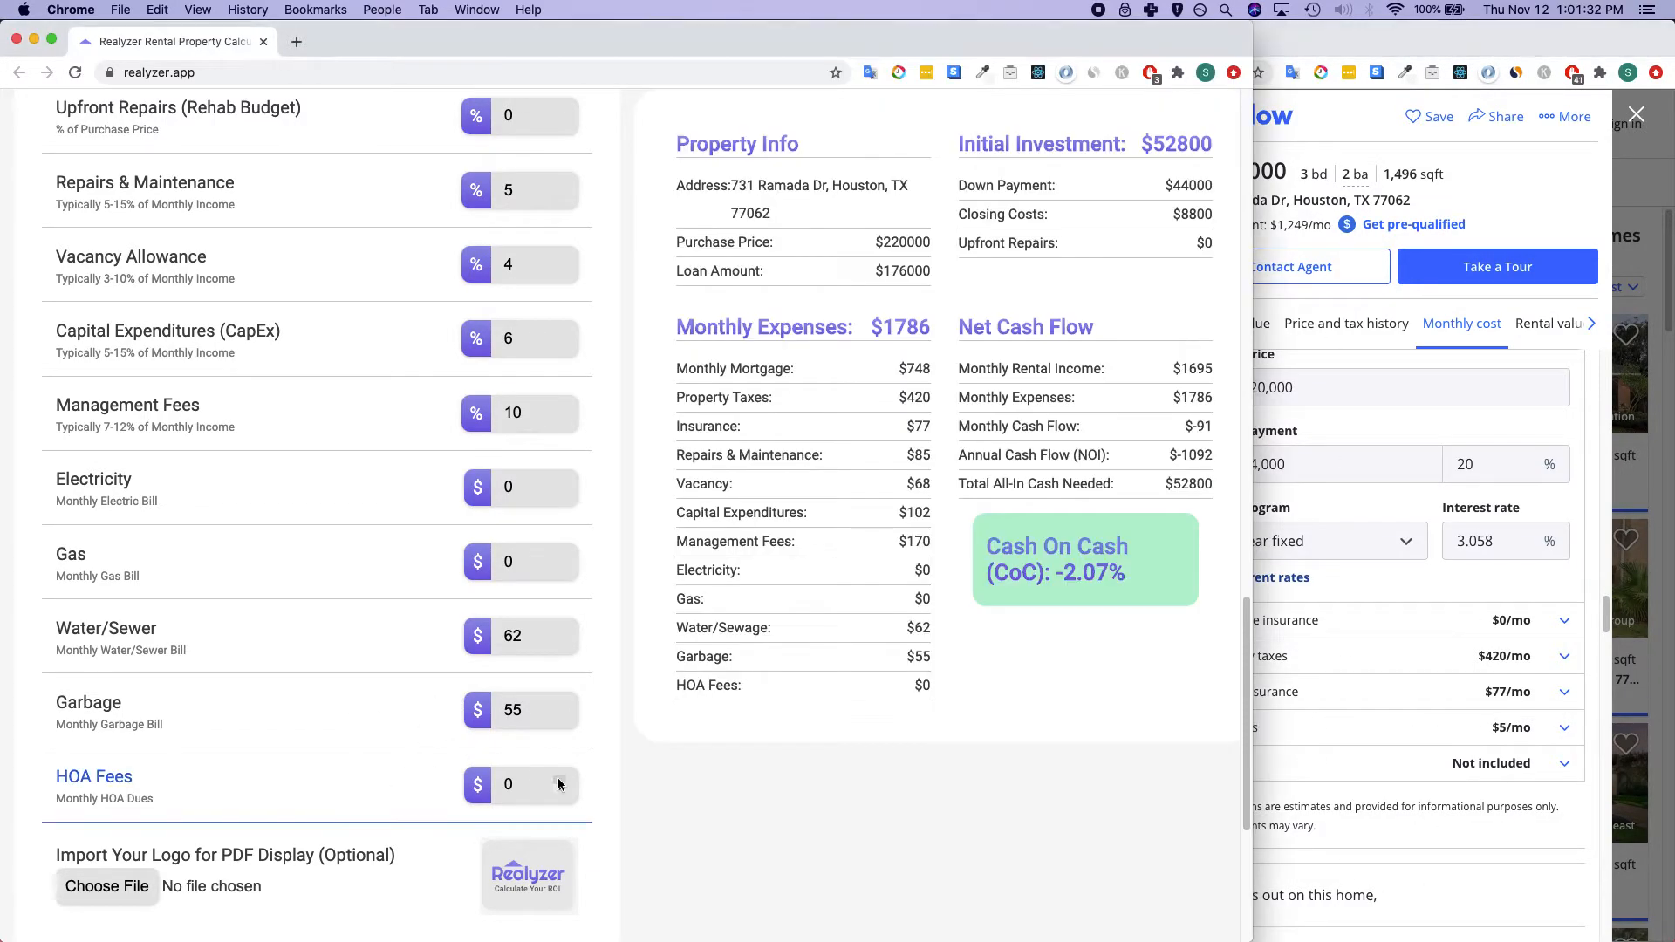
pyautogui.write('4')
pyautogui.press('BackSpace')
pyautogui.write('5')
pyautogui.click(611, 805)
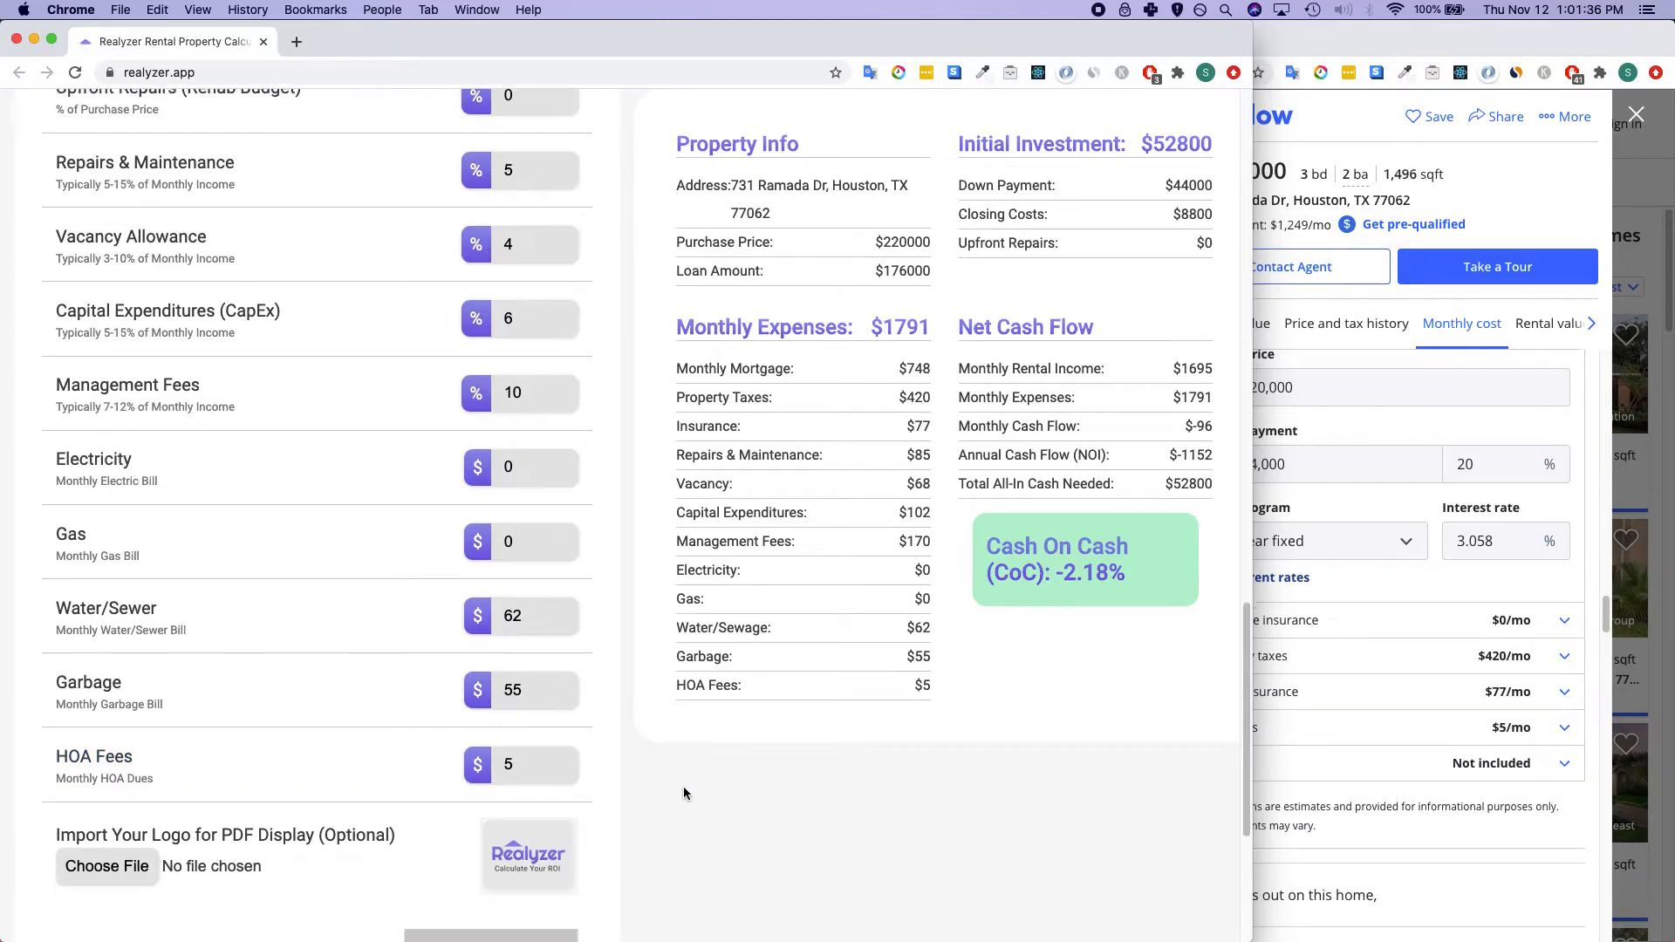
# Look through the Zillow listing's photos down to the shared neighborhood amenities and floor plan.
pyautogui.scroll(-2, 684, 787)
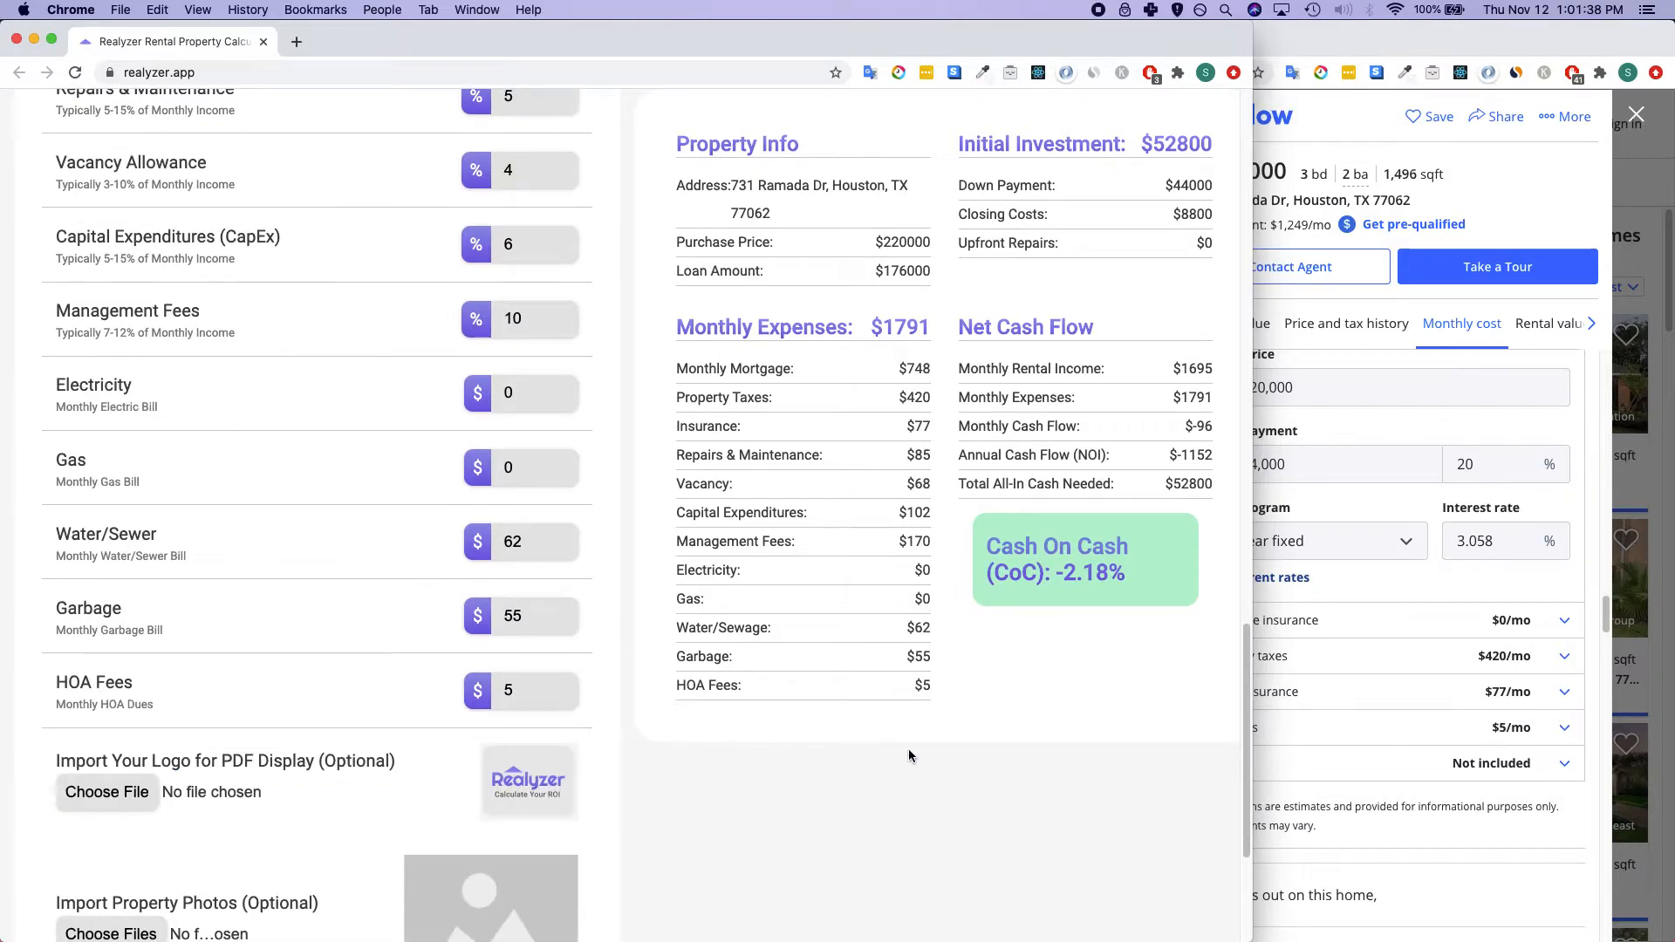
pyautogui.click(1348, 778)
pyautogui.scroll(-15, 1175, 864)
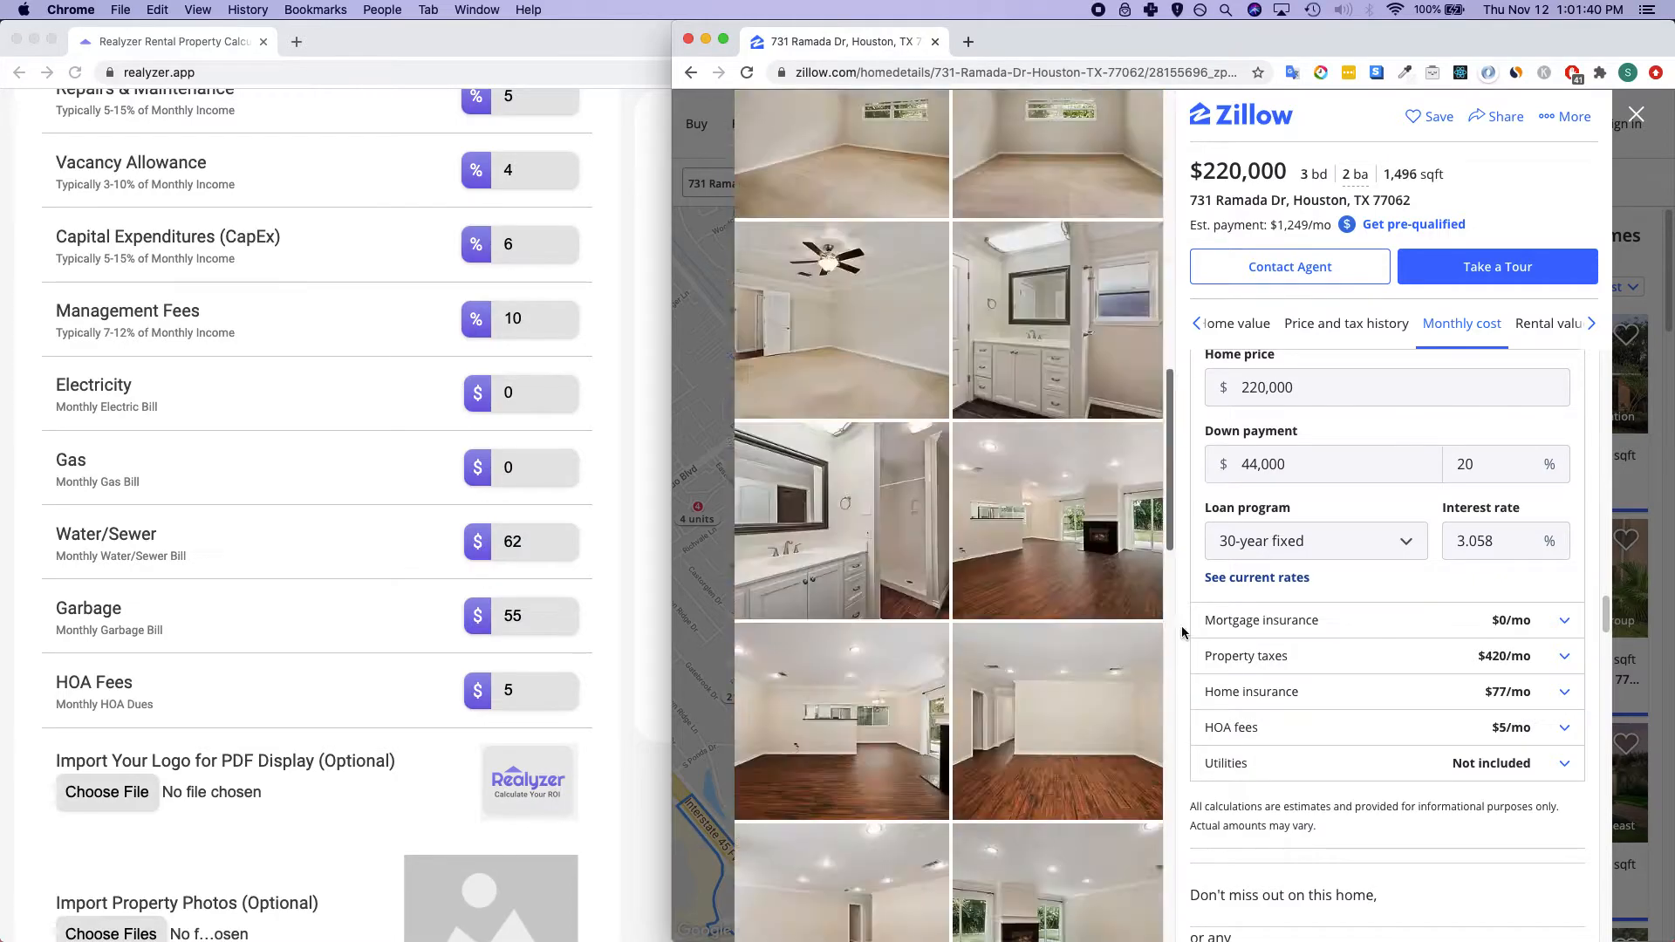
pyautogui.scroll(-5, 1176, 864)
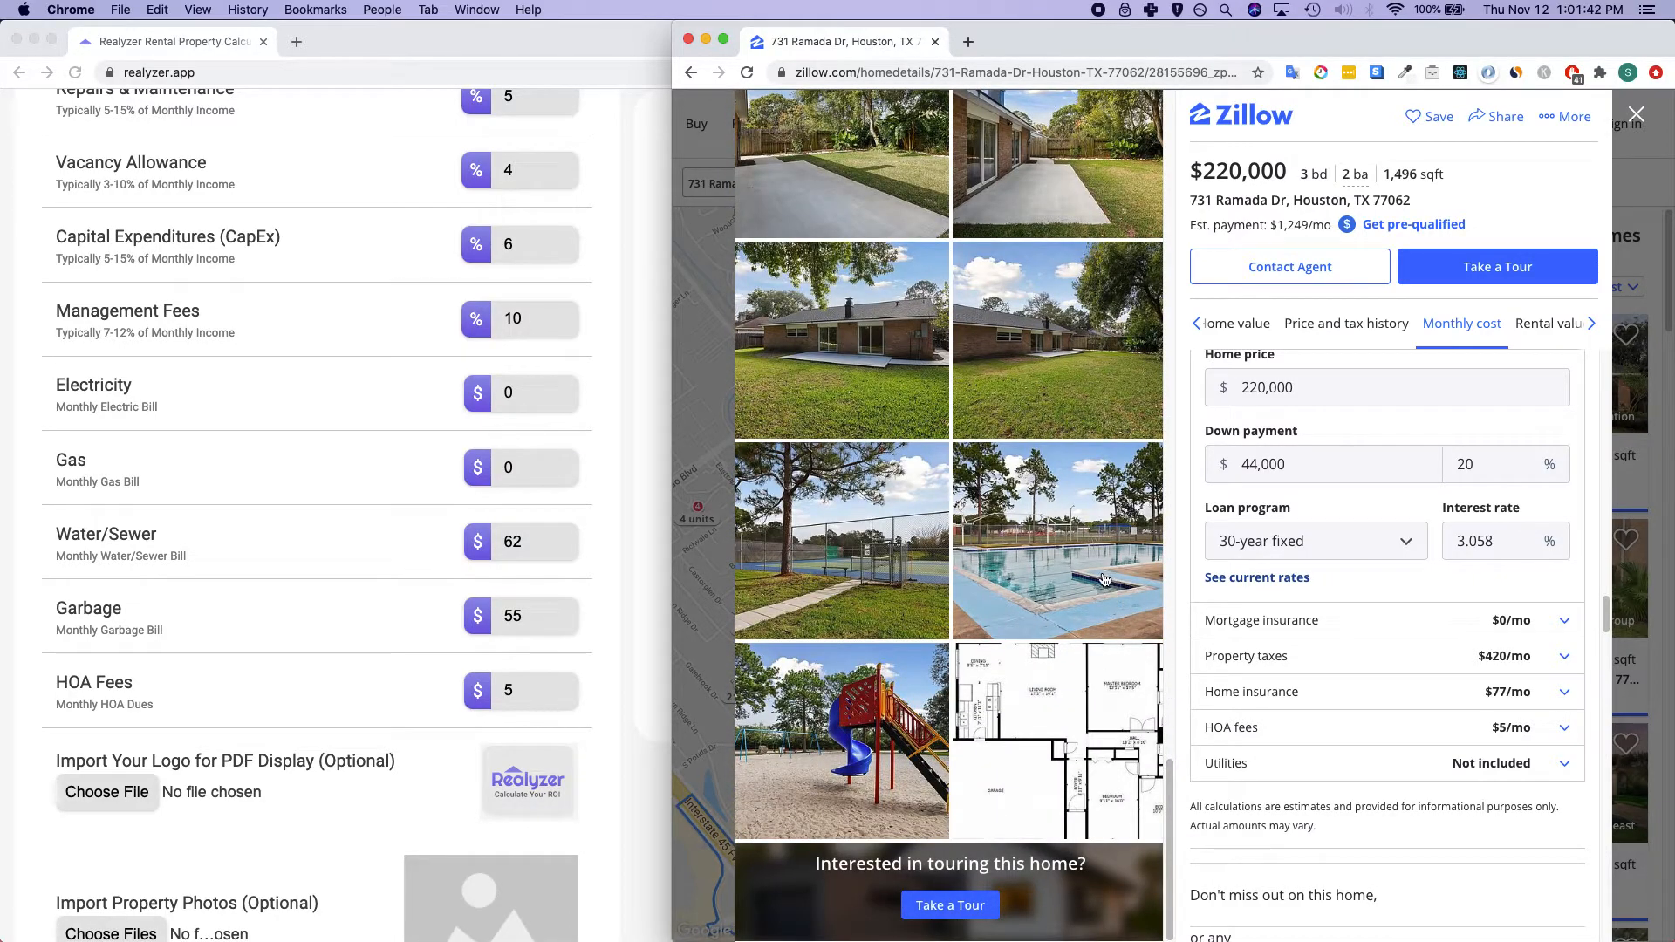
pyautogui.click(536, 729)
pyautogui.scroll(1, 634, 726)
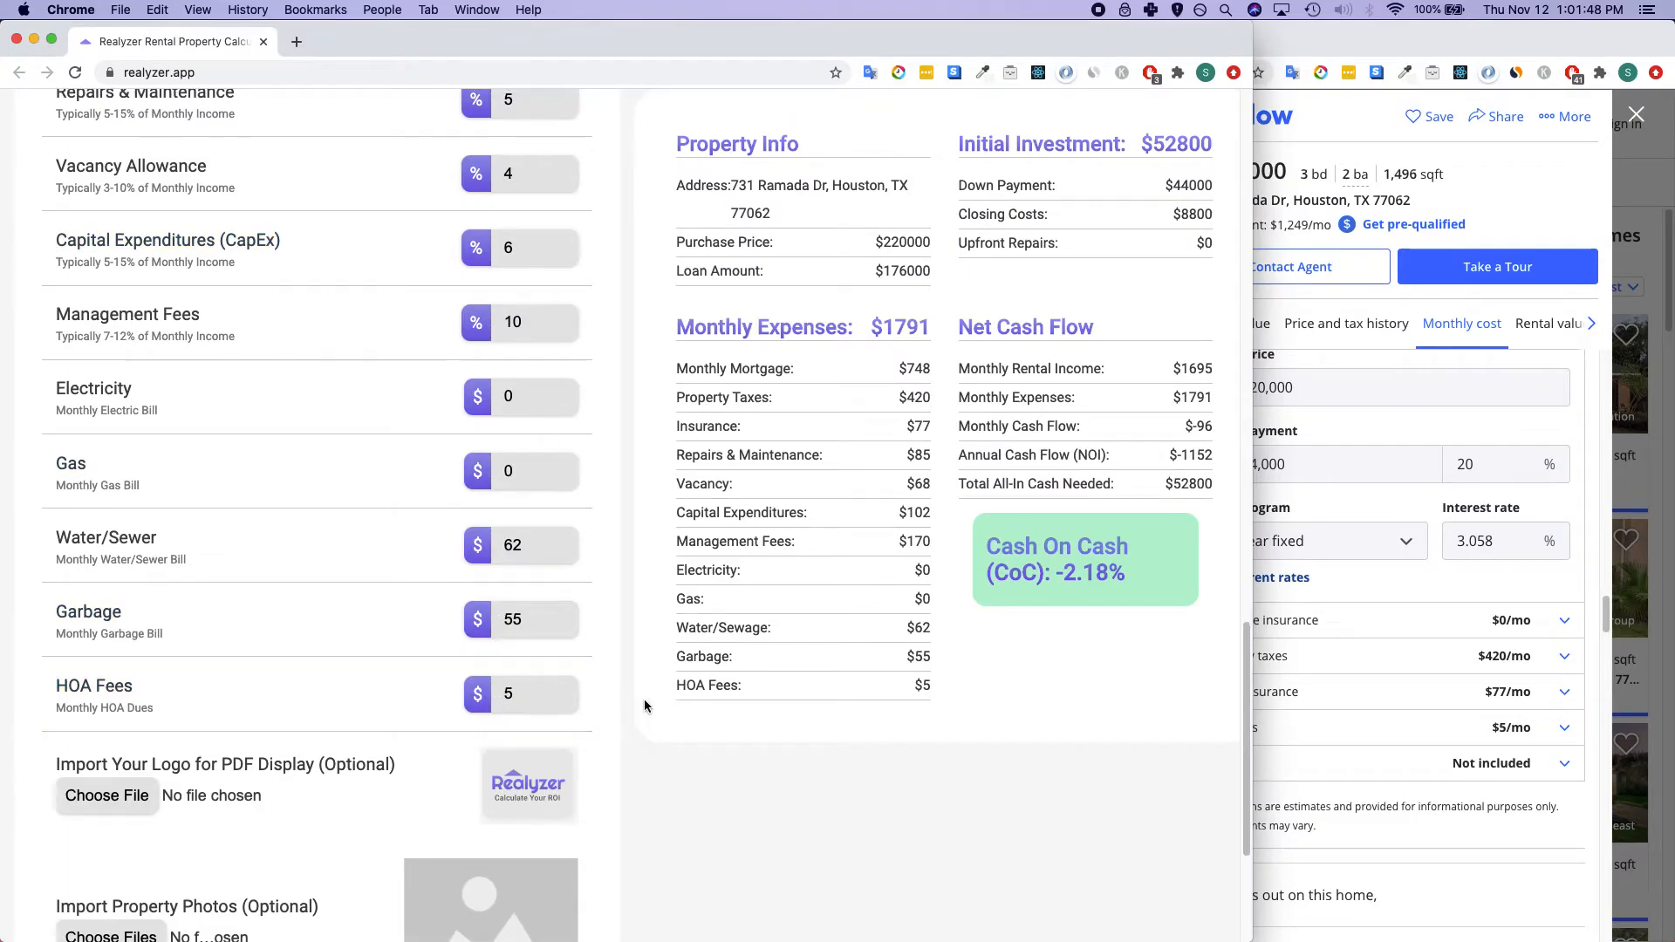
# Review the monthly expenses, rental income, cash-on-cash return, total cash needed and down payment in the calculator's results summary.
pyautogui.scroll(1, 644, 699)
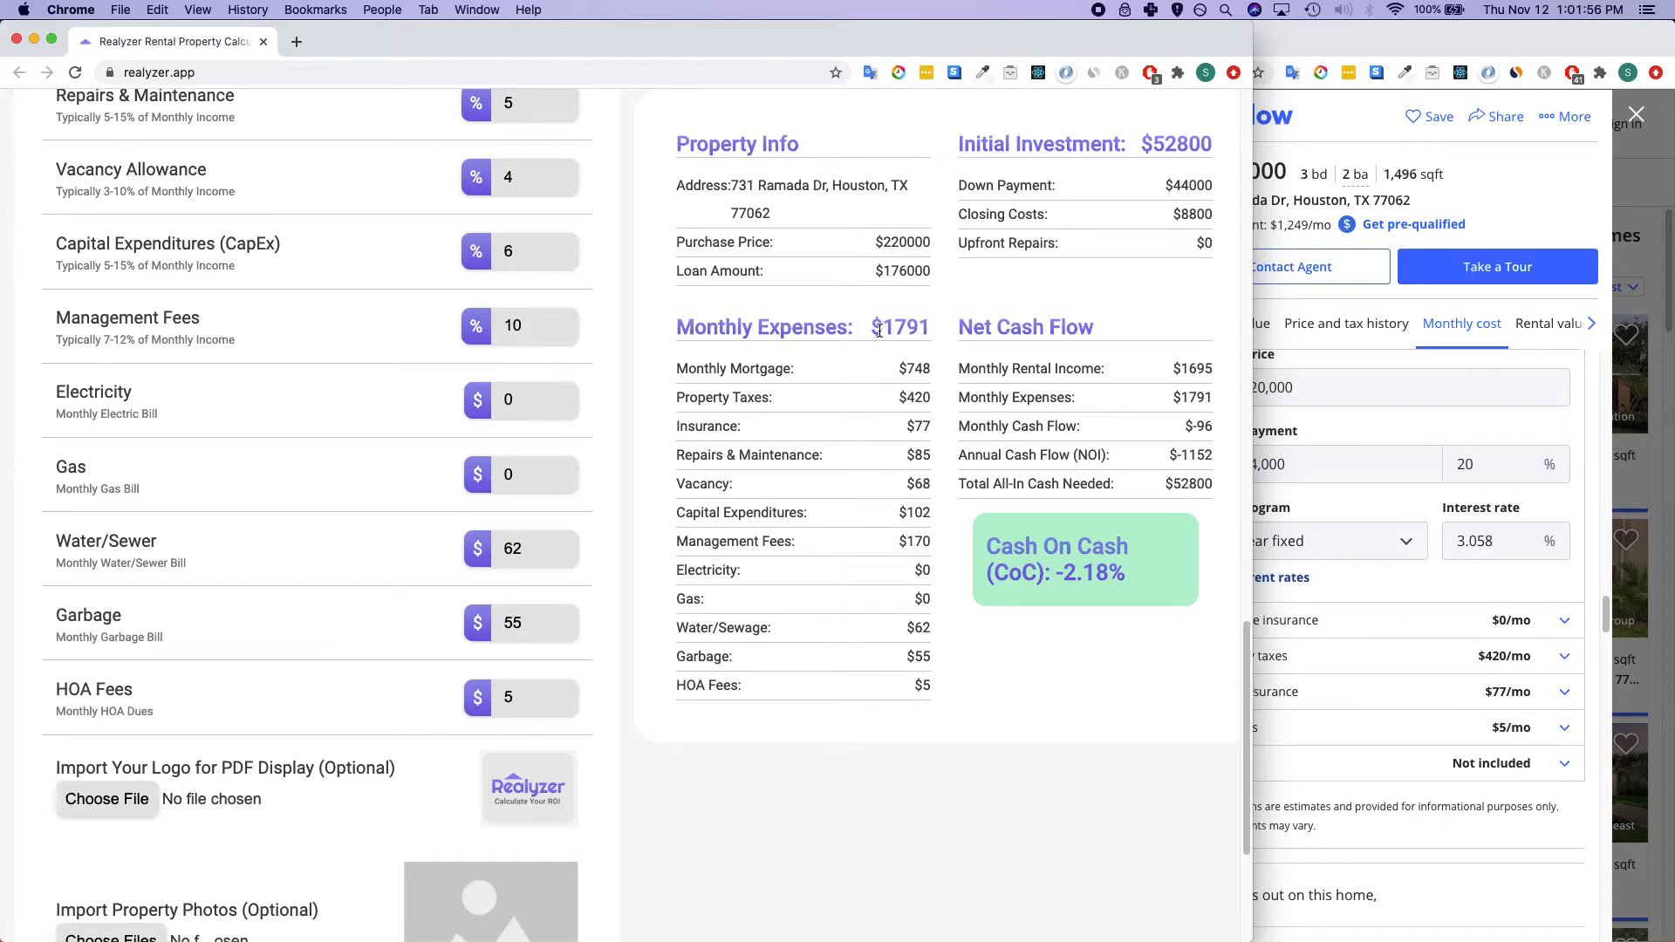
pyautogui.moveTo(872, 329); pyautogui.dragTo(927, 332)
pyautogui.moveTo(1172, 366); pyautogui.dragTo(1217, 370)
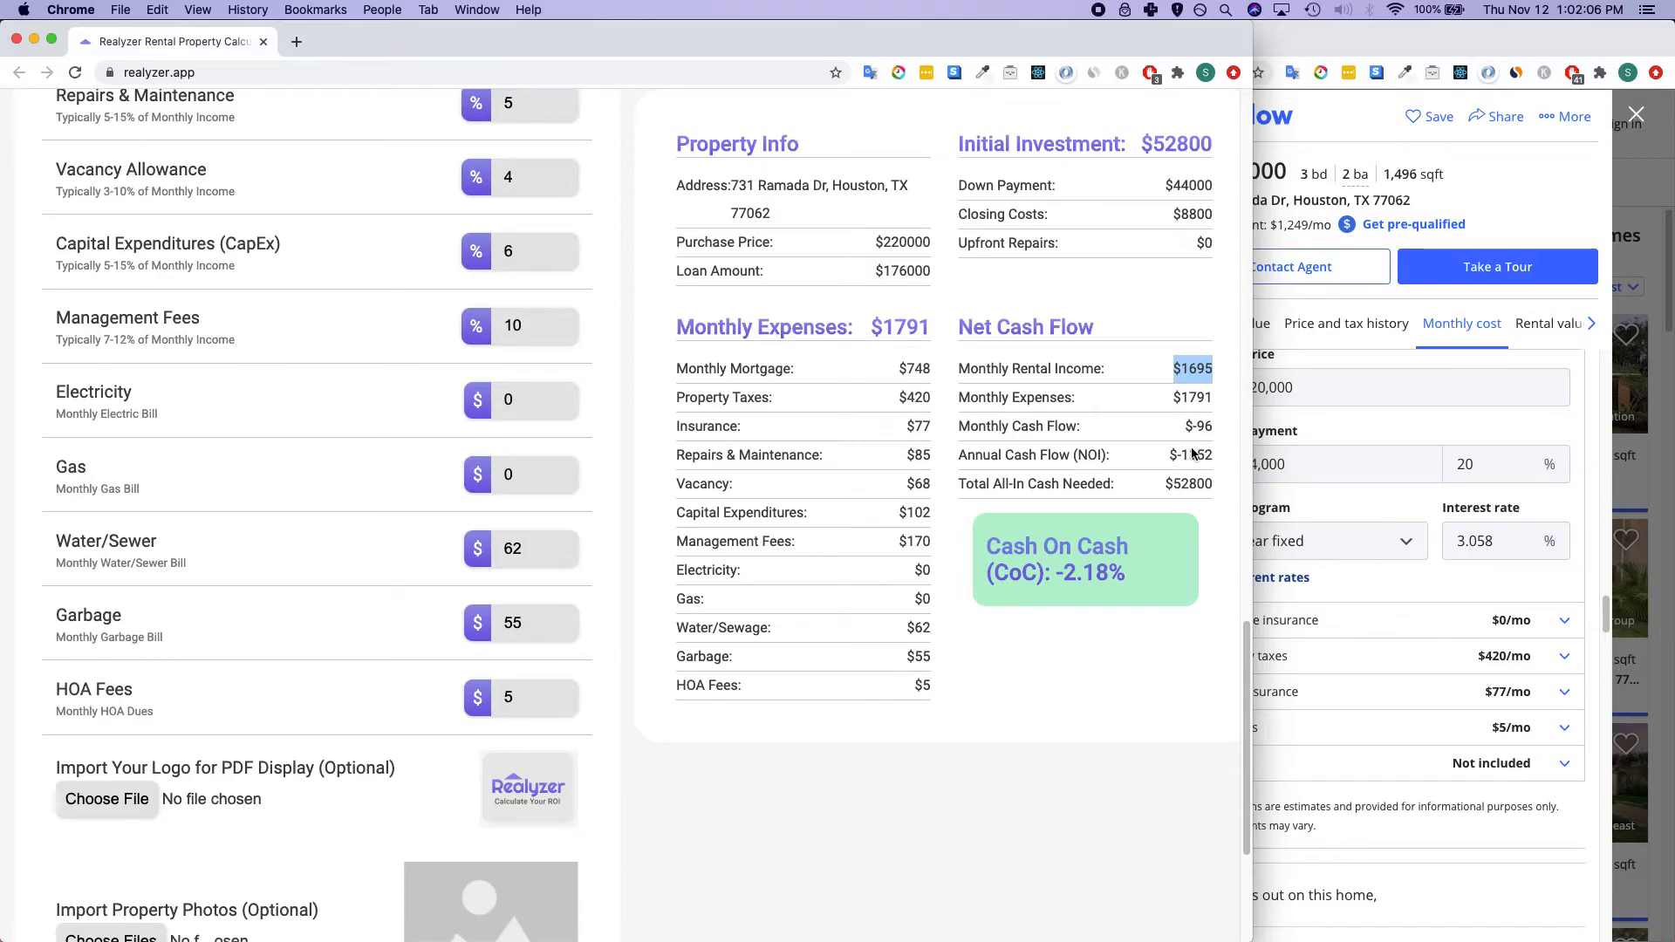
pyautogui.moveTo(992, 572); pyautogui.dragTo(1133, 568)
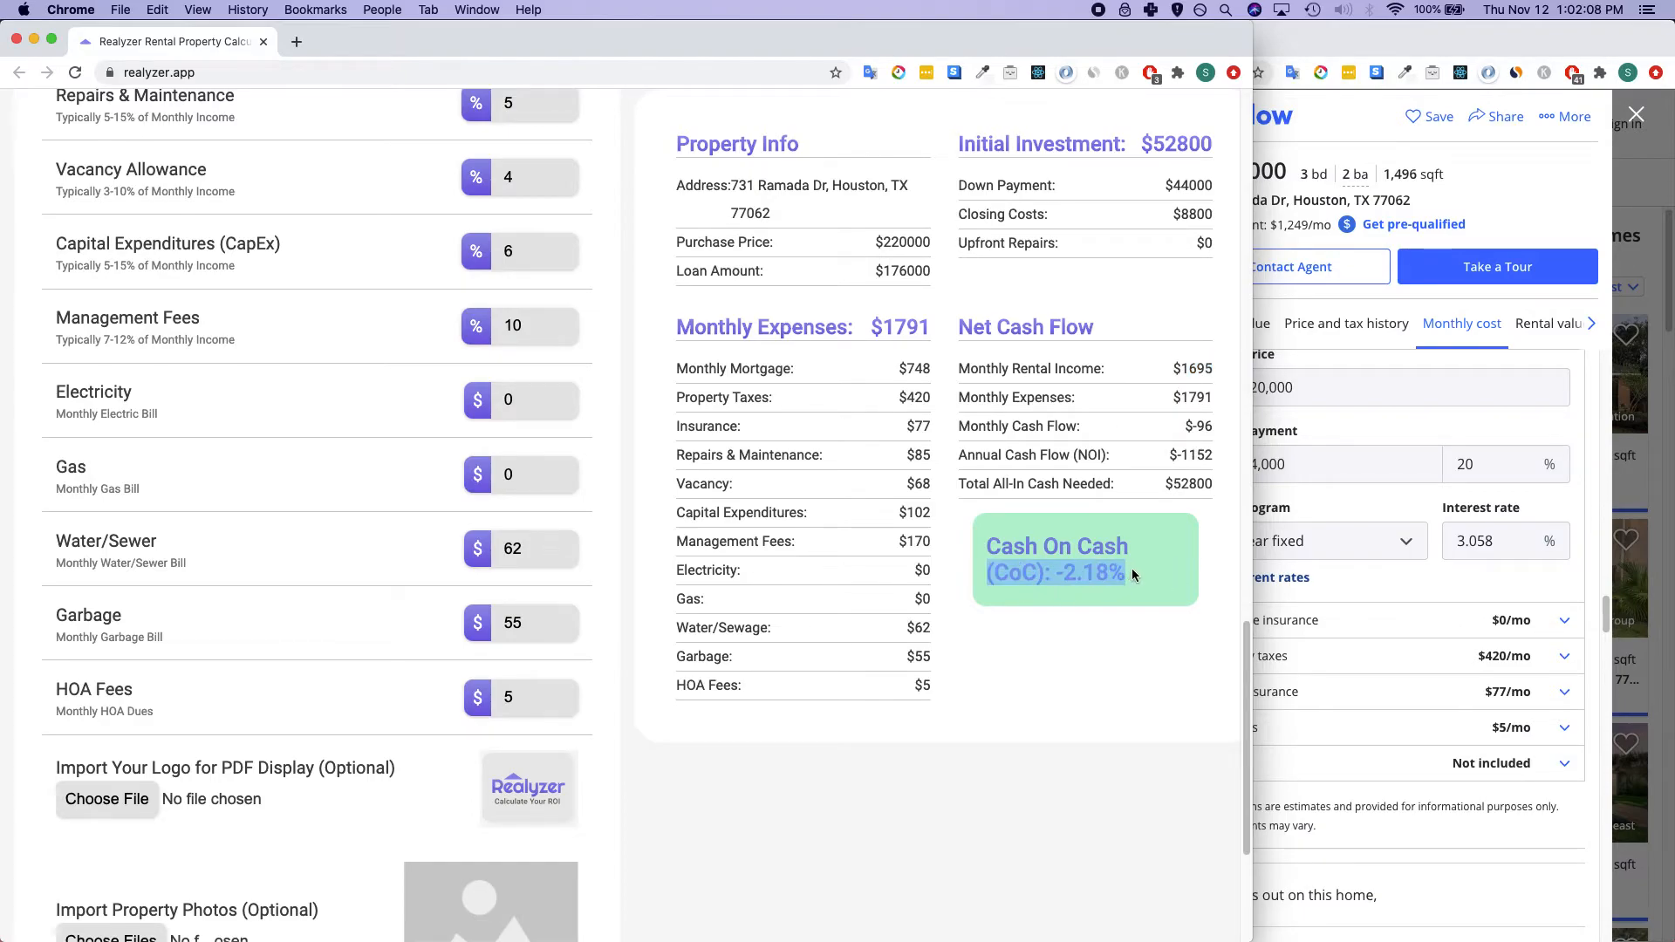
pyautogui.click(1134, 574)
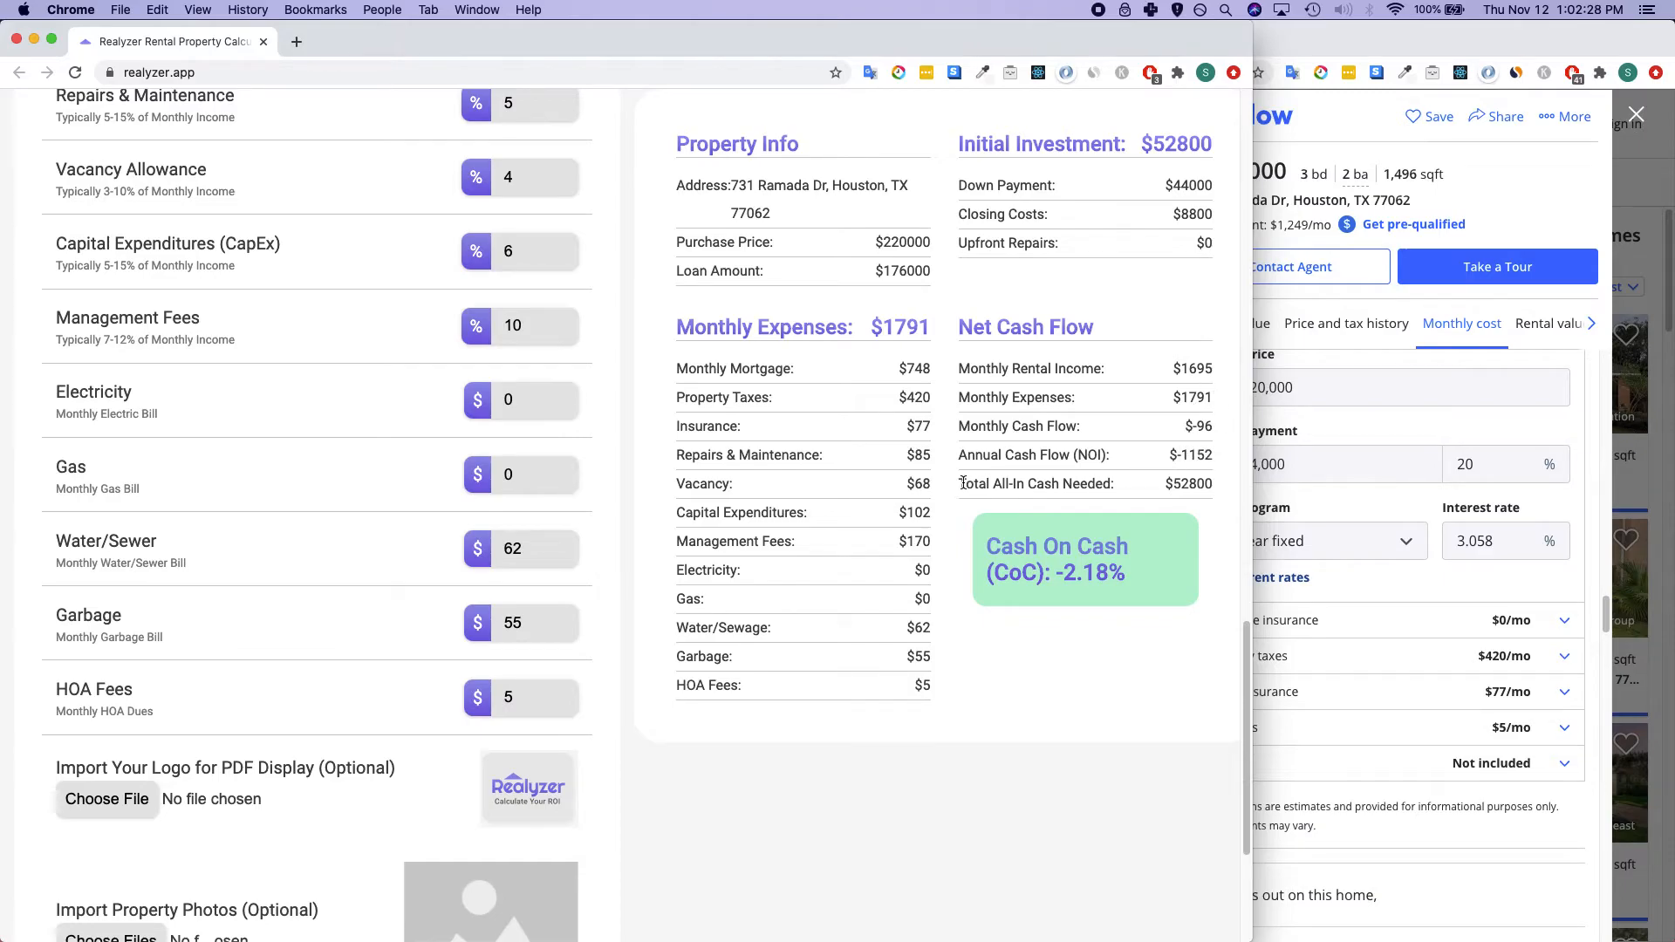
pyautogui.moveTo(964, 484); pyautogui.dragTo(1233, 490)
pyautogui.click(1230, 489)
pyautogui.doubleClick(1189, 187)
pyautogui.click(1203, 209)
# Set the calculator's monthly rental income to $2400.
pyautogui.scroll(1, 637, 724)
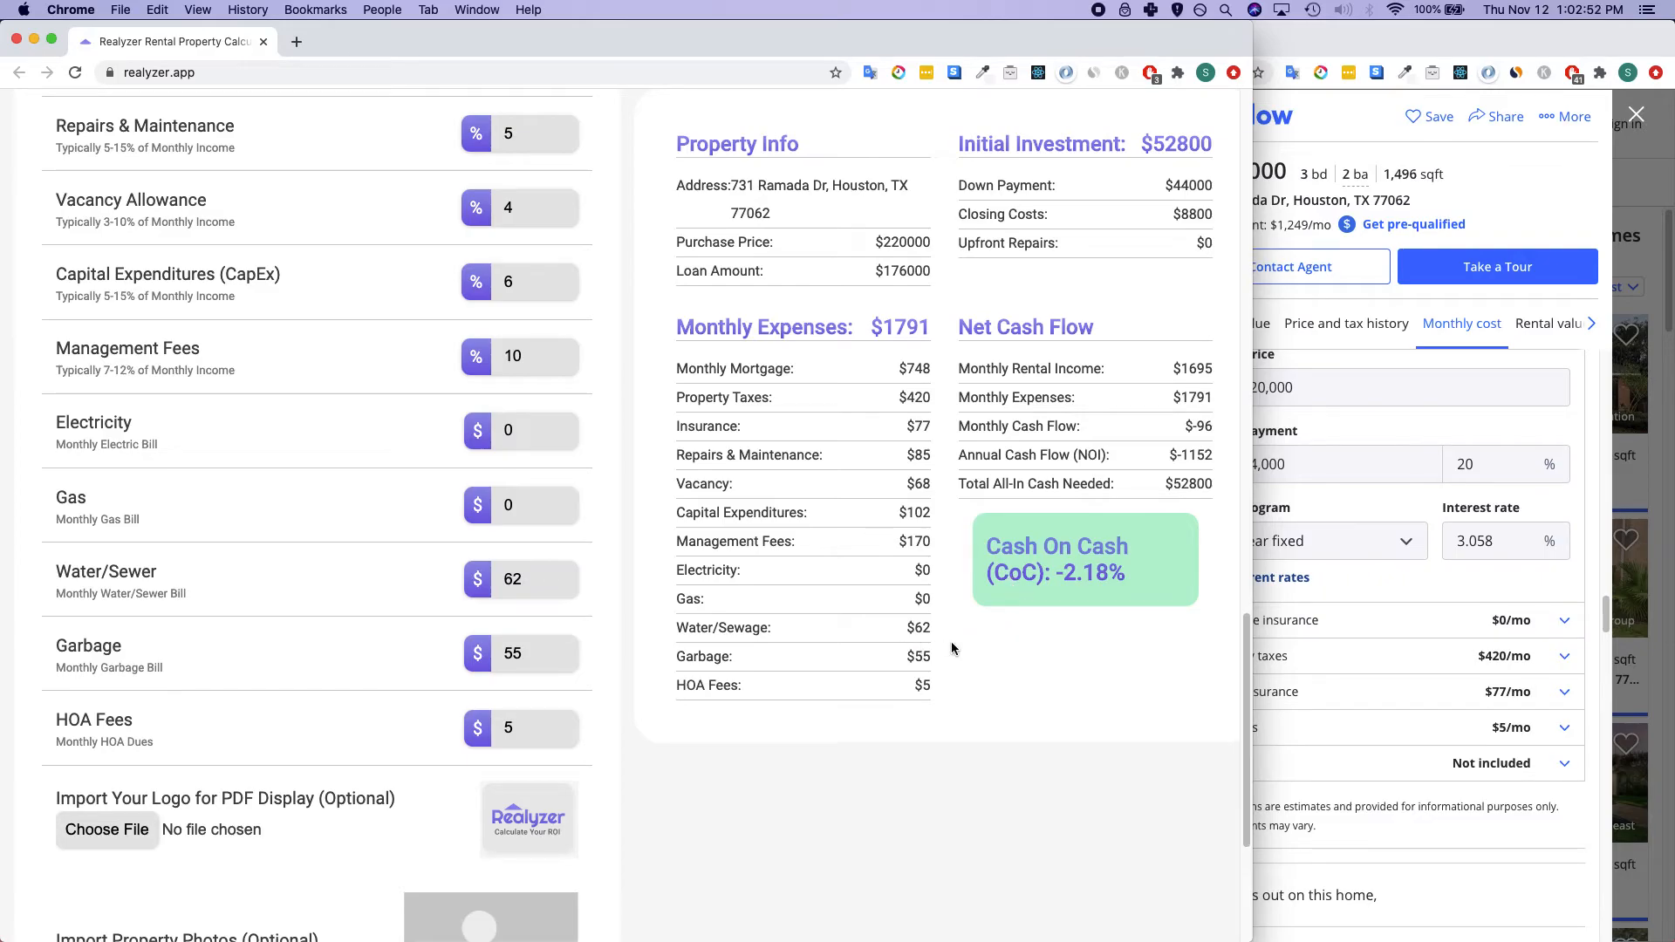
pyautogui.scroll(5, 707, 689)
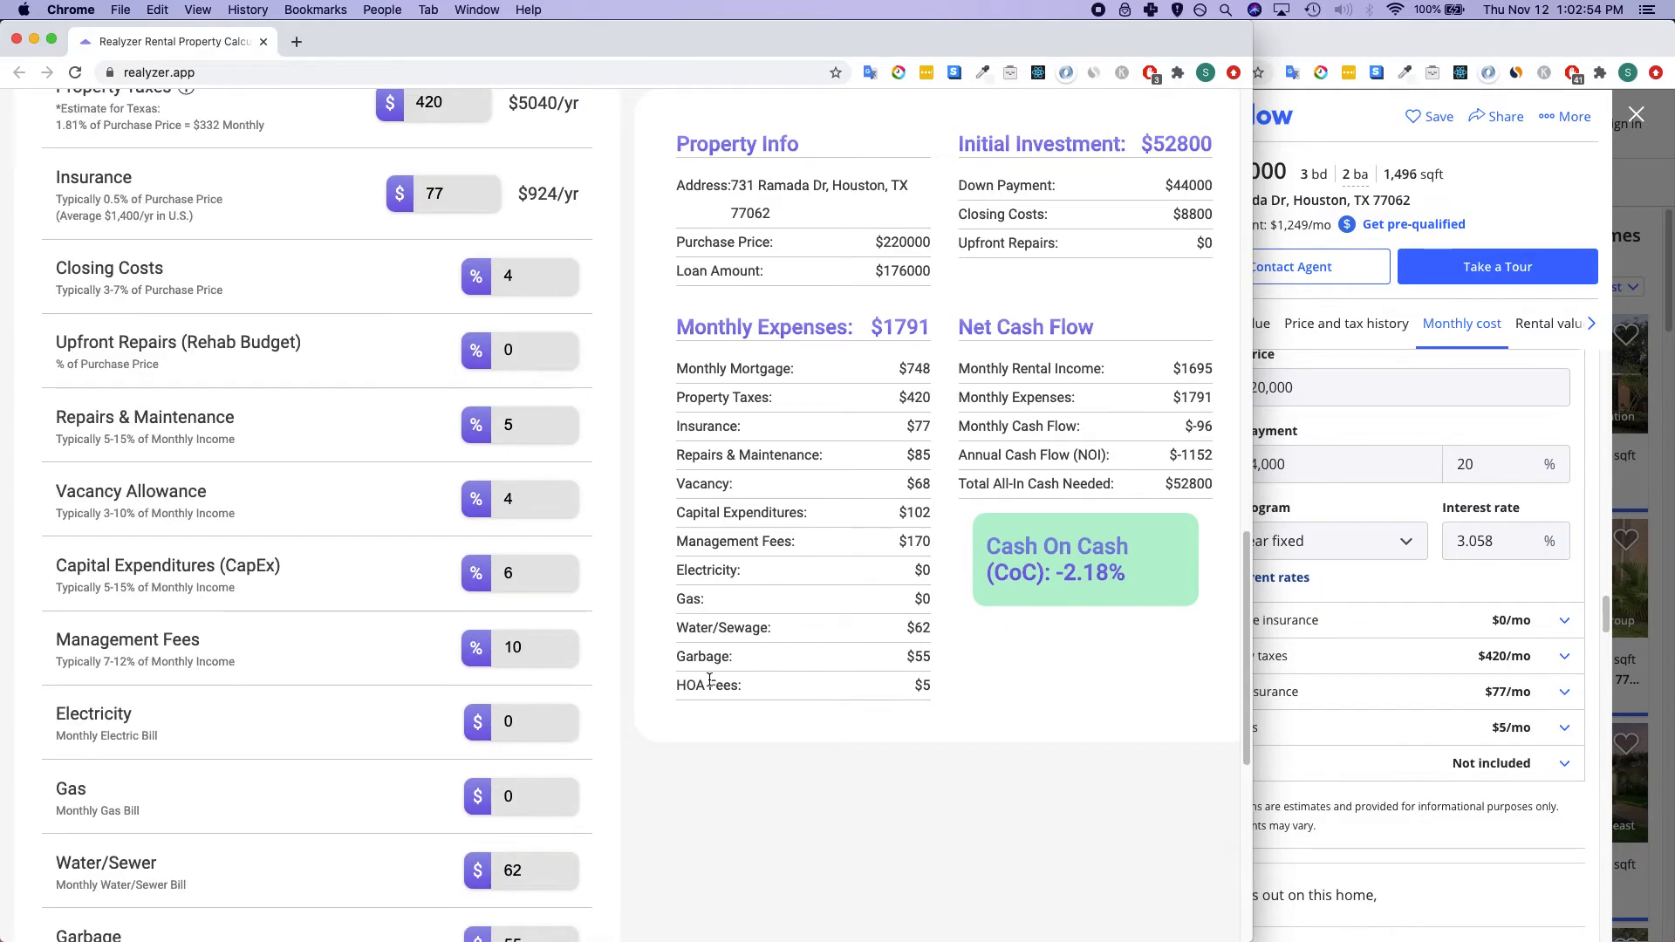
pyautogui.scroll(5, 710, 679)
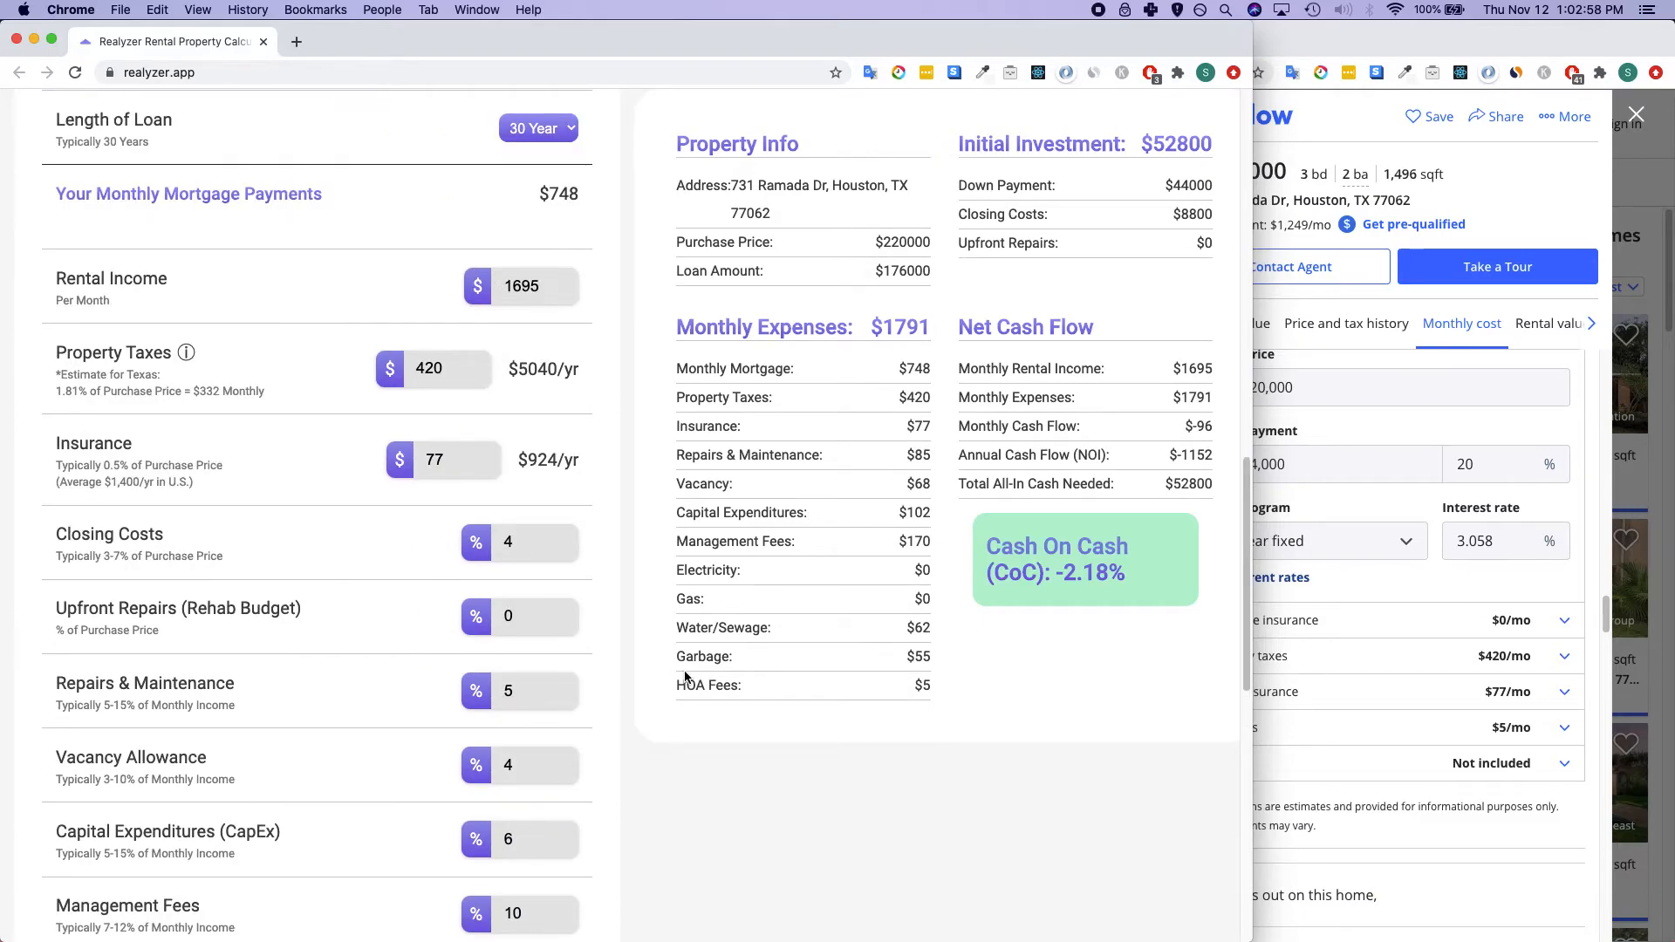
pyautogui.click(537, 288)
pyautogui.moveTo(538, 288); pyautogui.dragTo(452, 272)
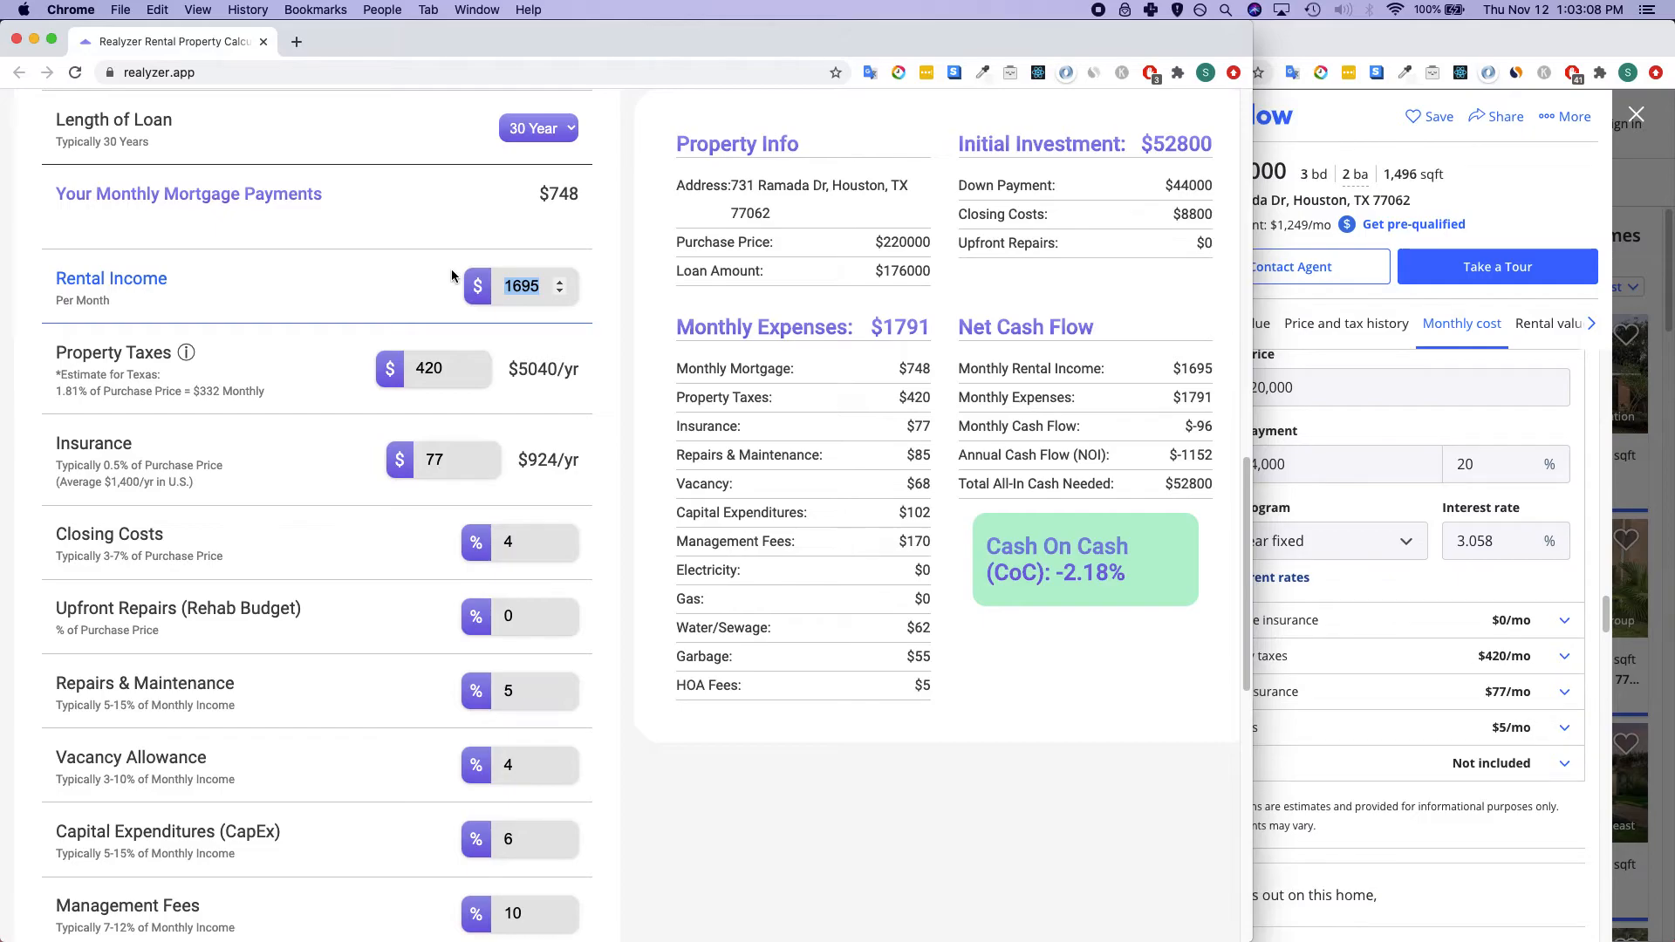
pyautogui.write('2400')
pyautogui.click(624, 370)
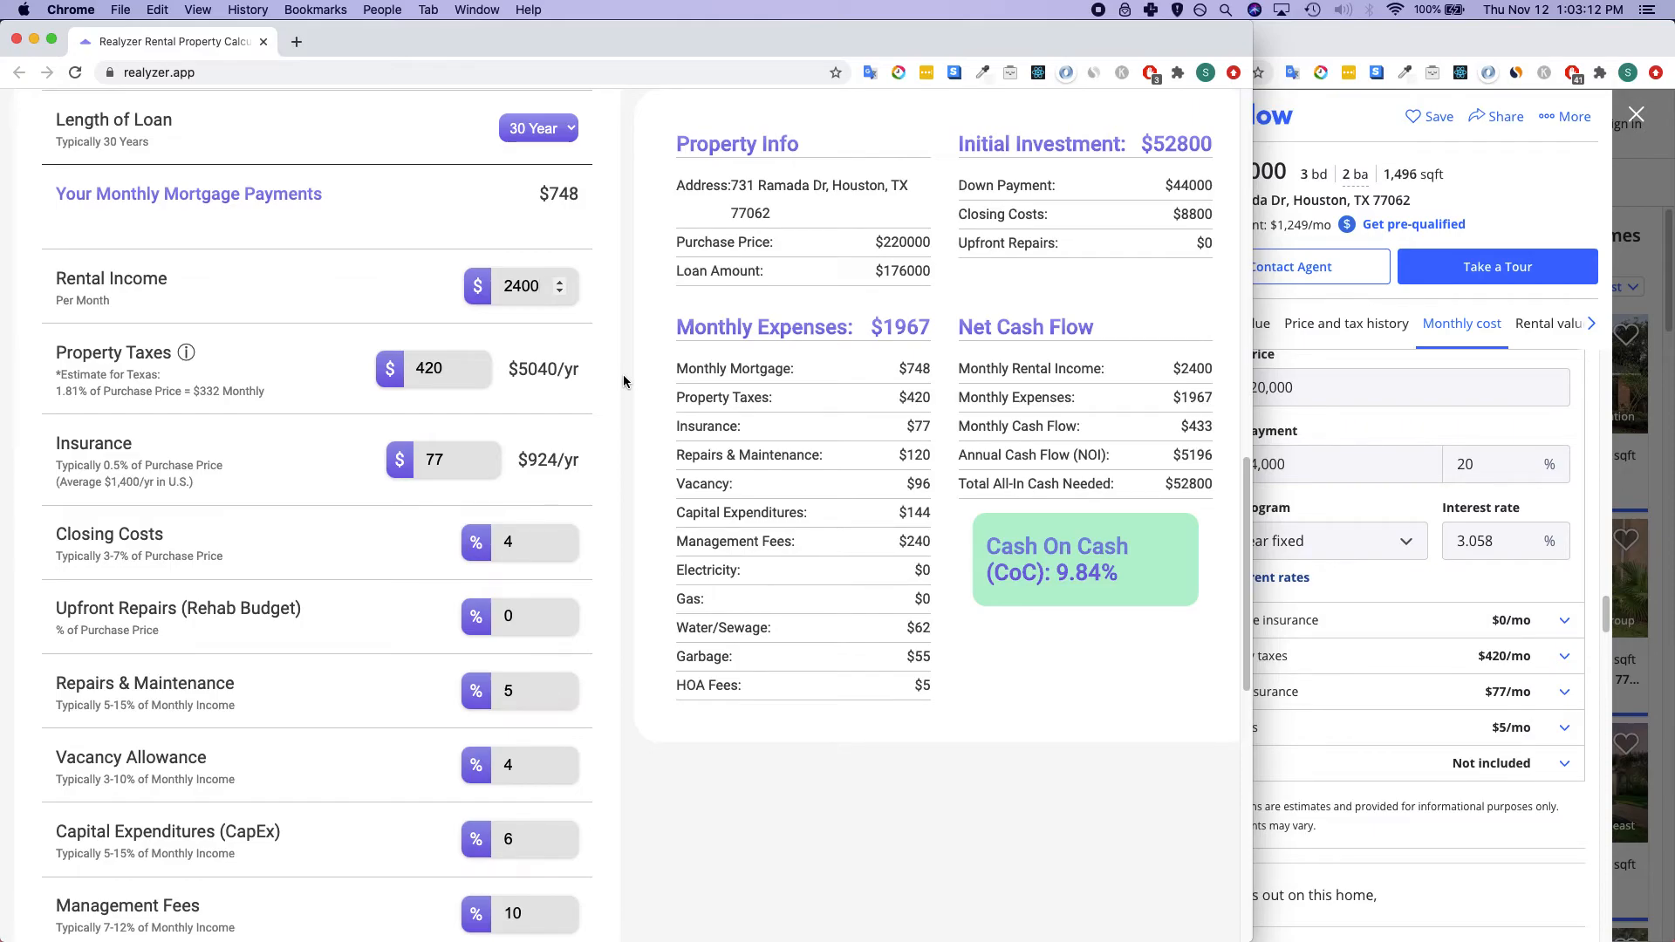
pyautogui.click(624, 381)
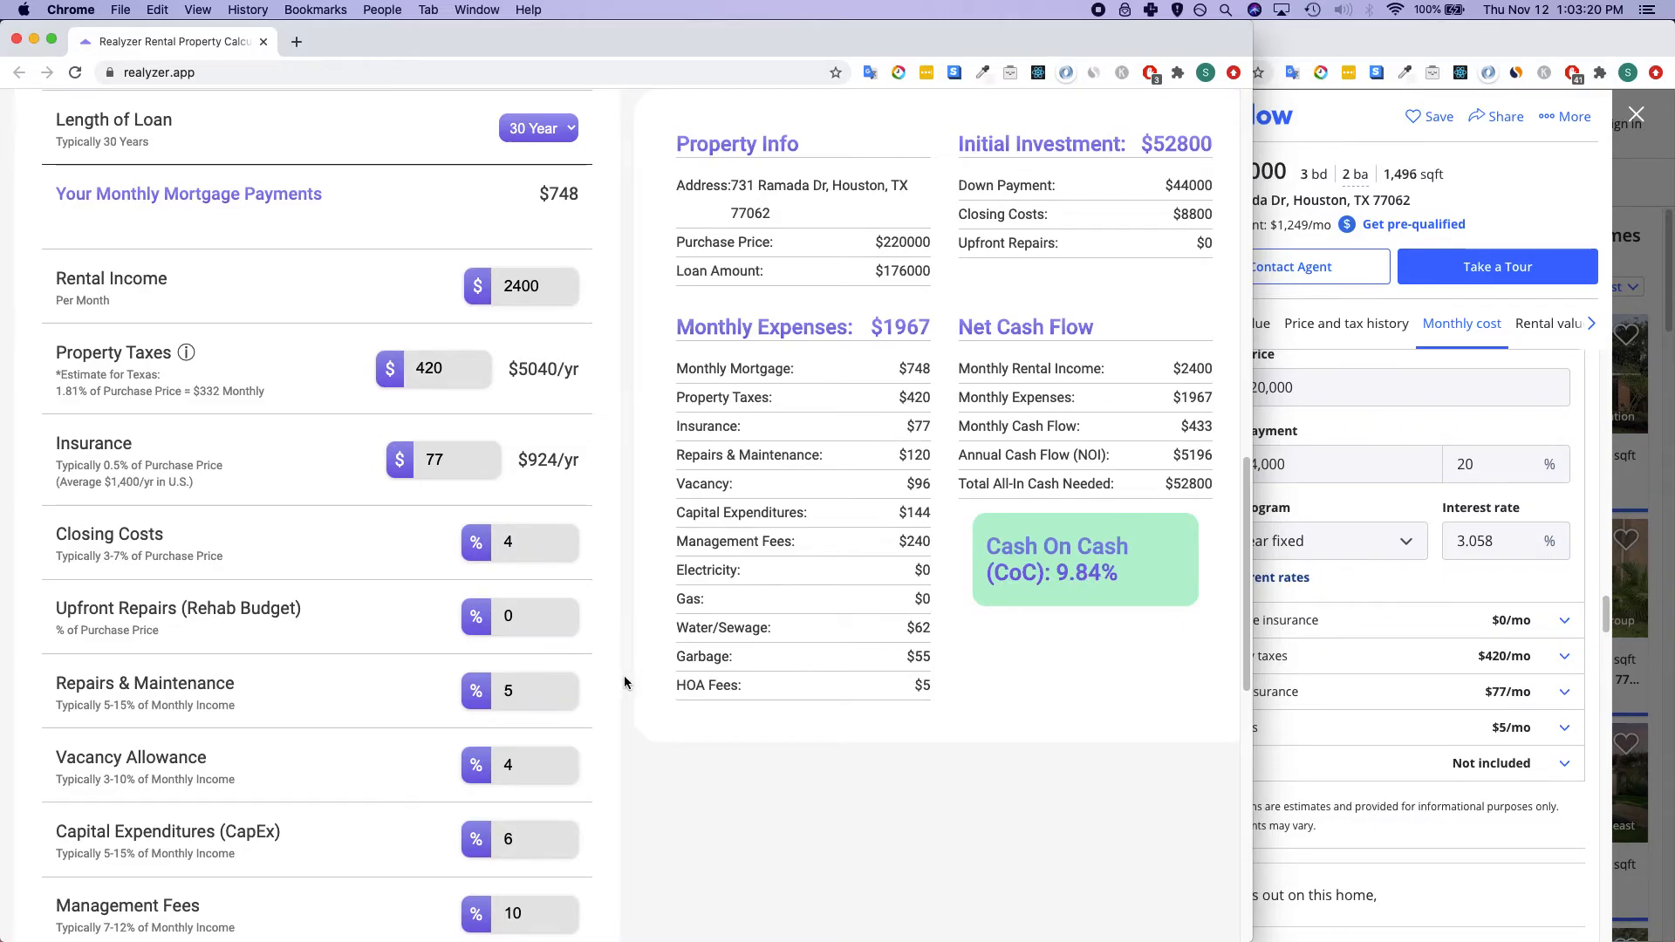
# Import logo-main1.svg from the realyzer folder on the Desktop as the logo for the PDF display.
pyautogui.scroll(-3, 624, 679)
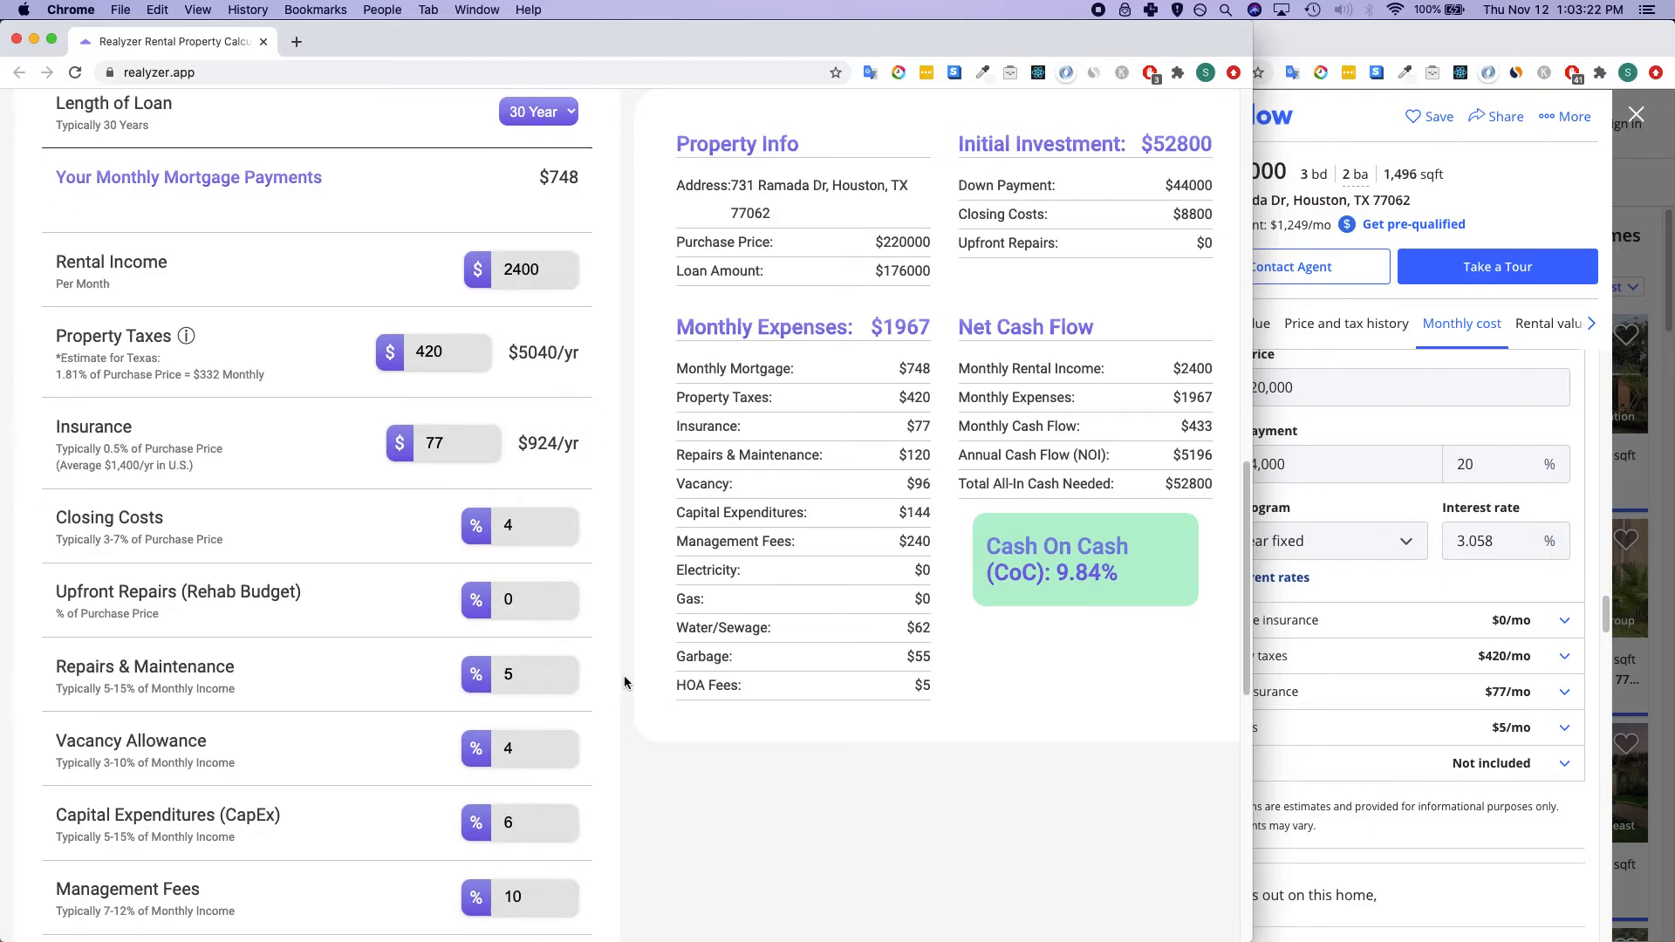
pyautogui.scroll(-10, 625, 681)
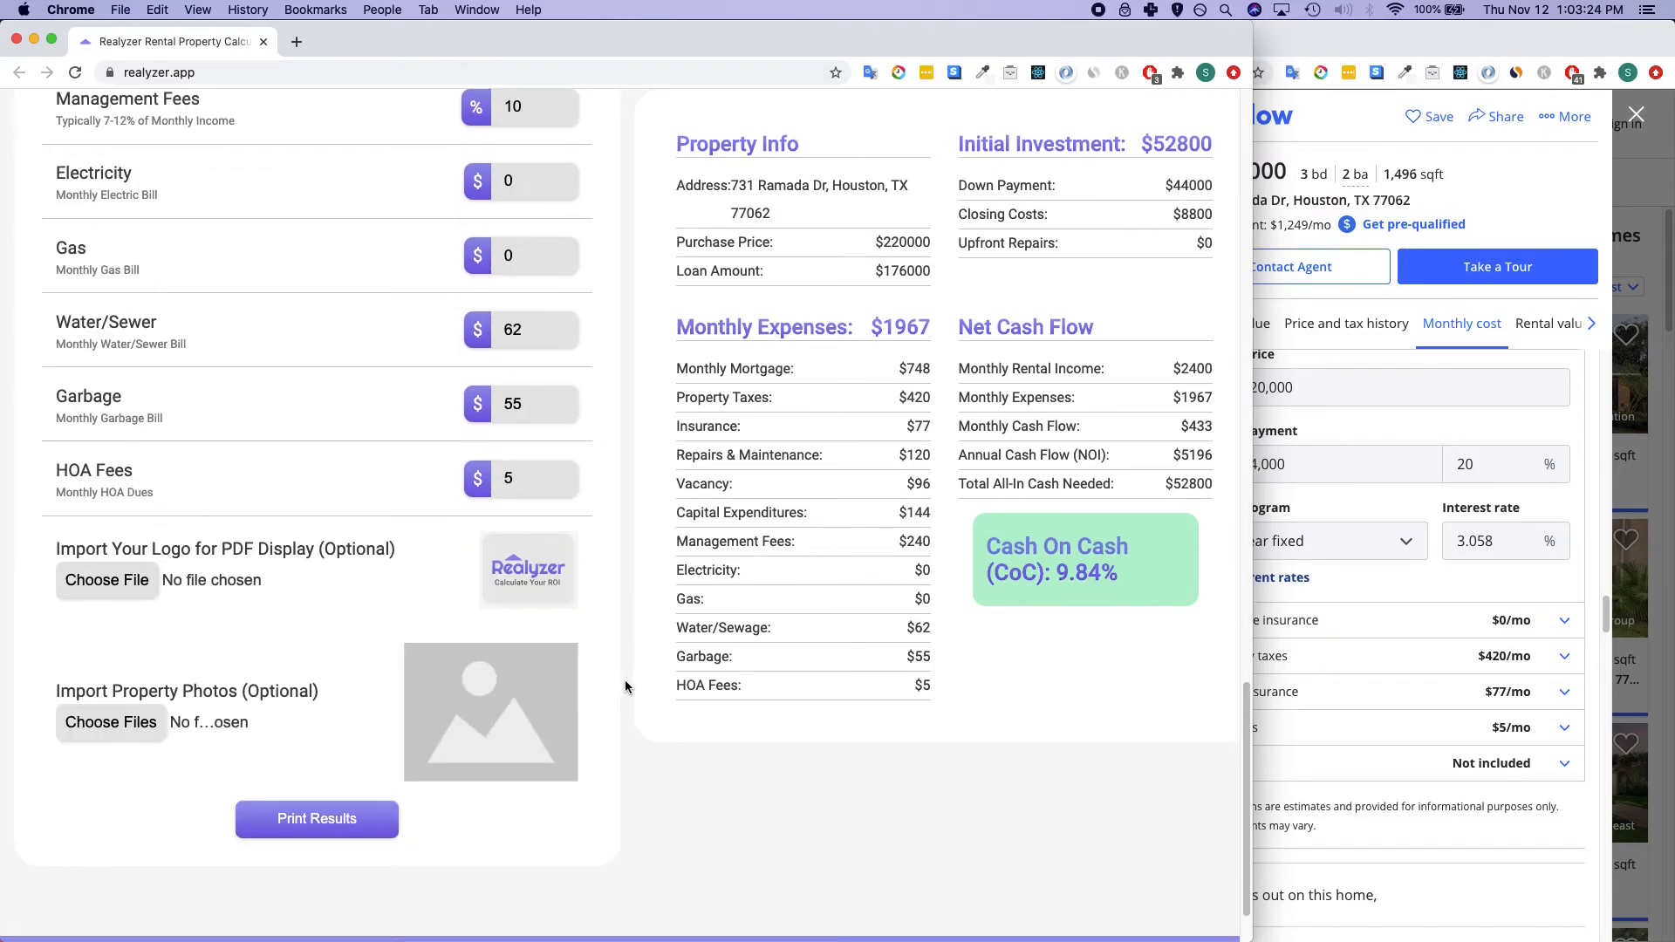
pyautogui.click(115, 583)
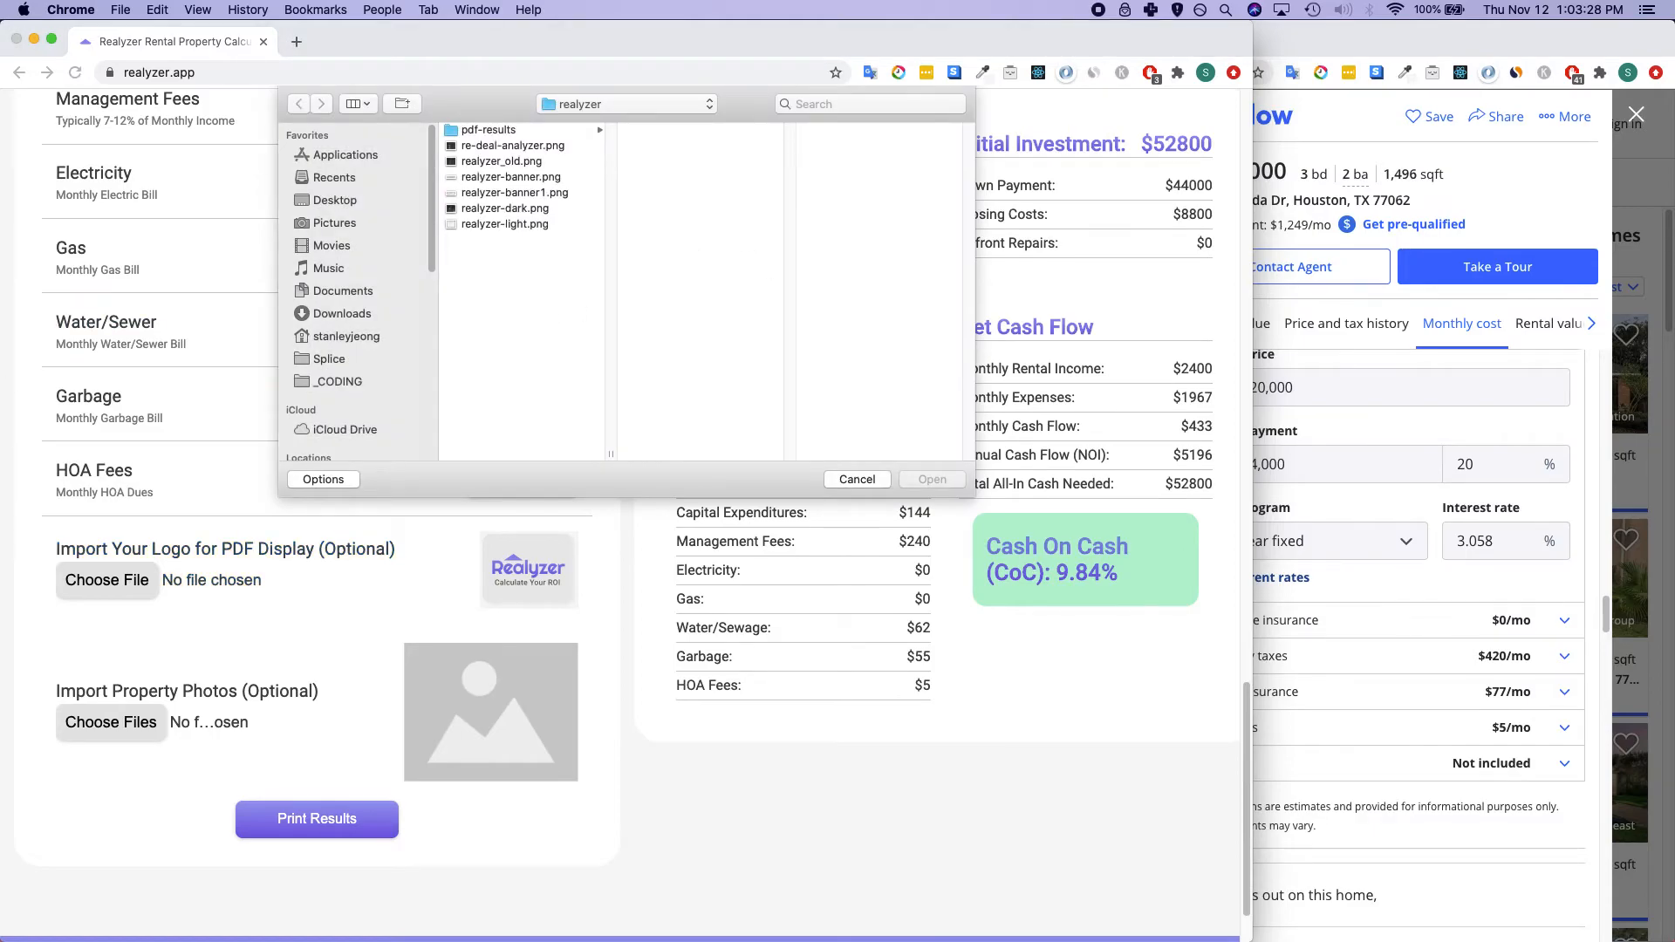
pyautogui.moveTo(2, 453); pyautogui.dragTo(517, 356)
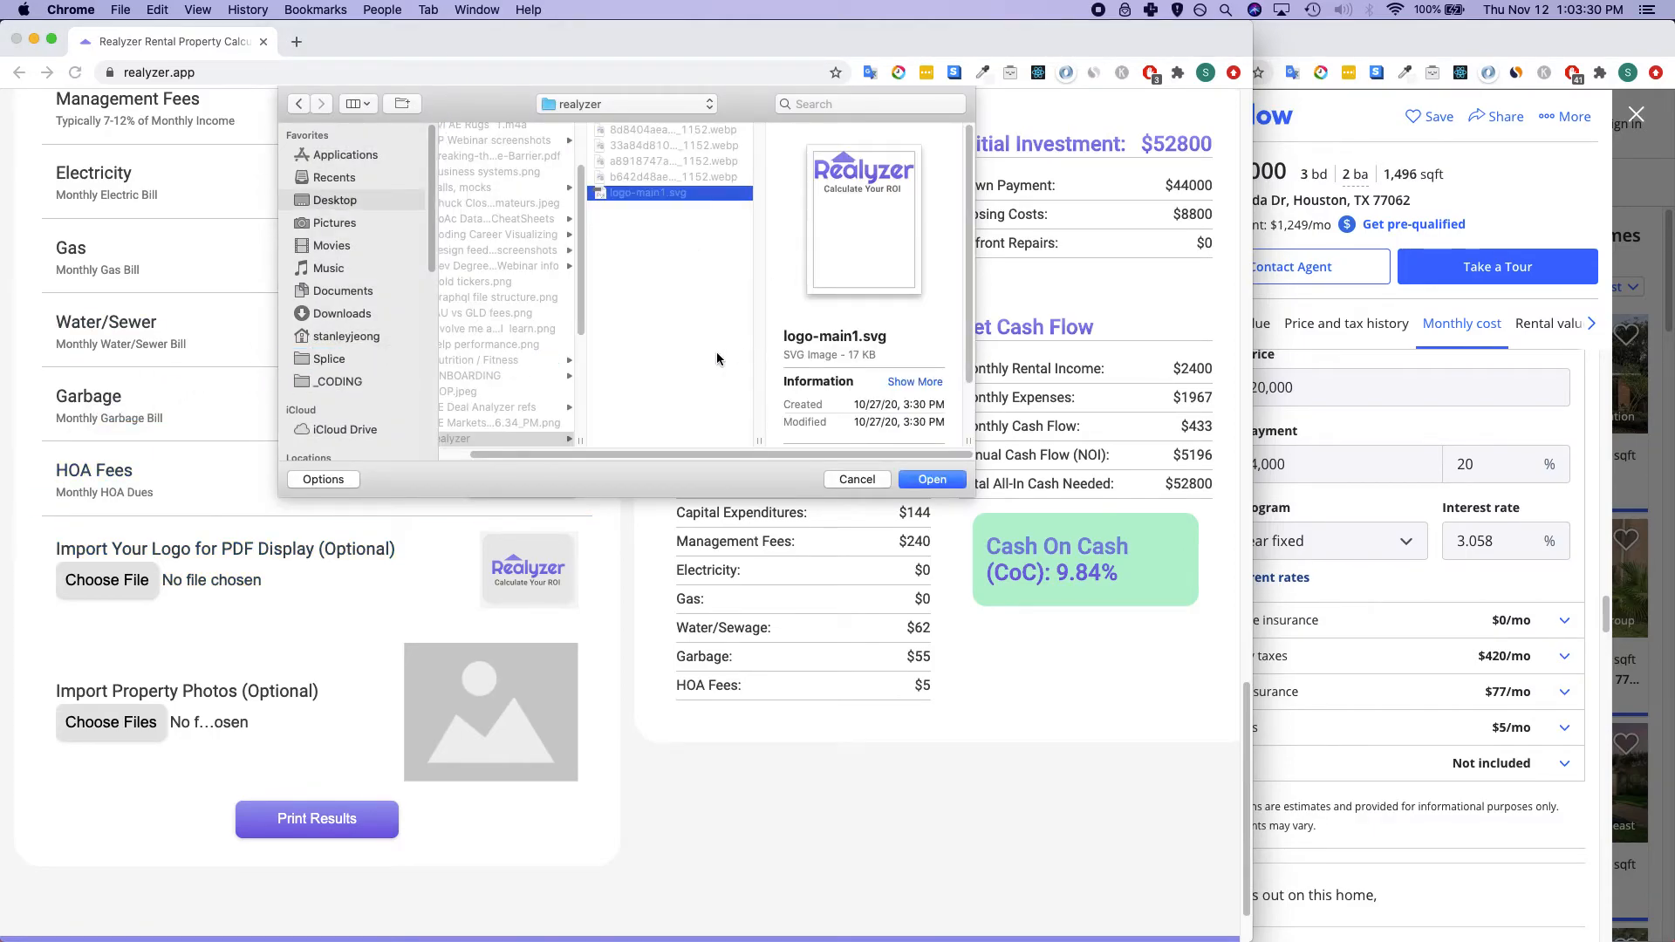
pyautogui.click(951, 480)
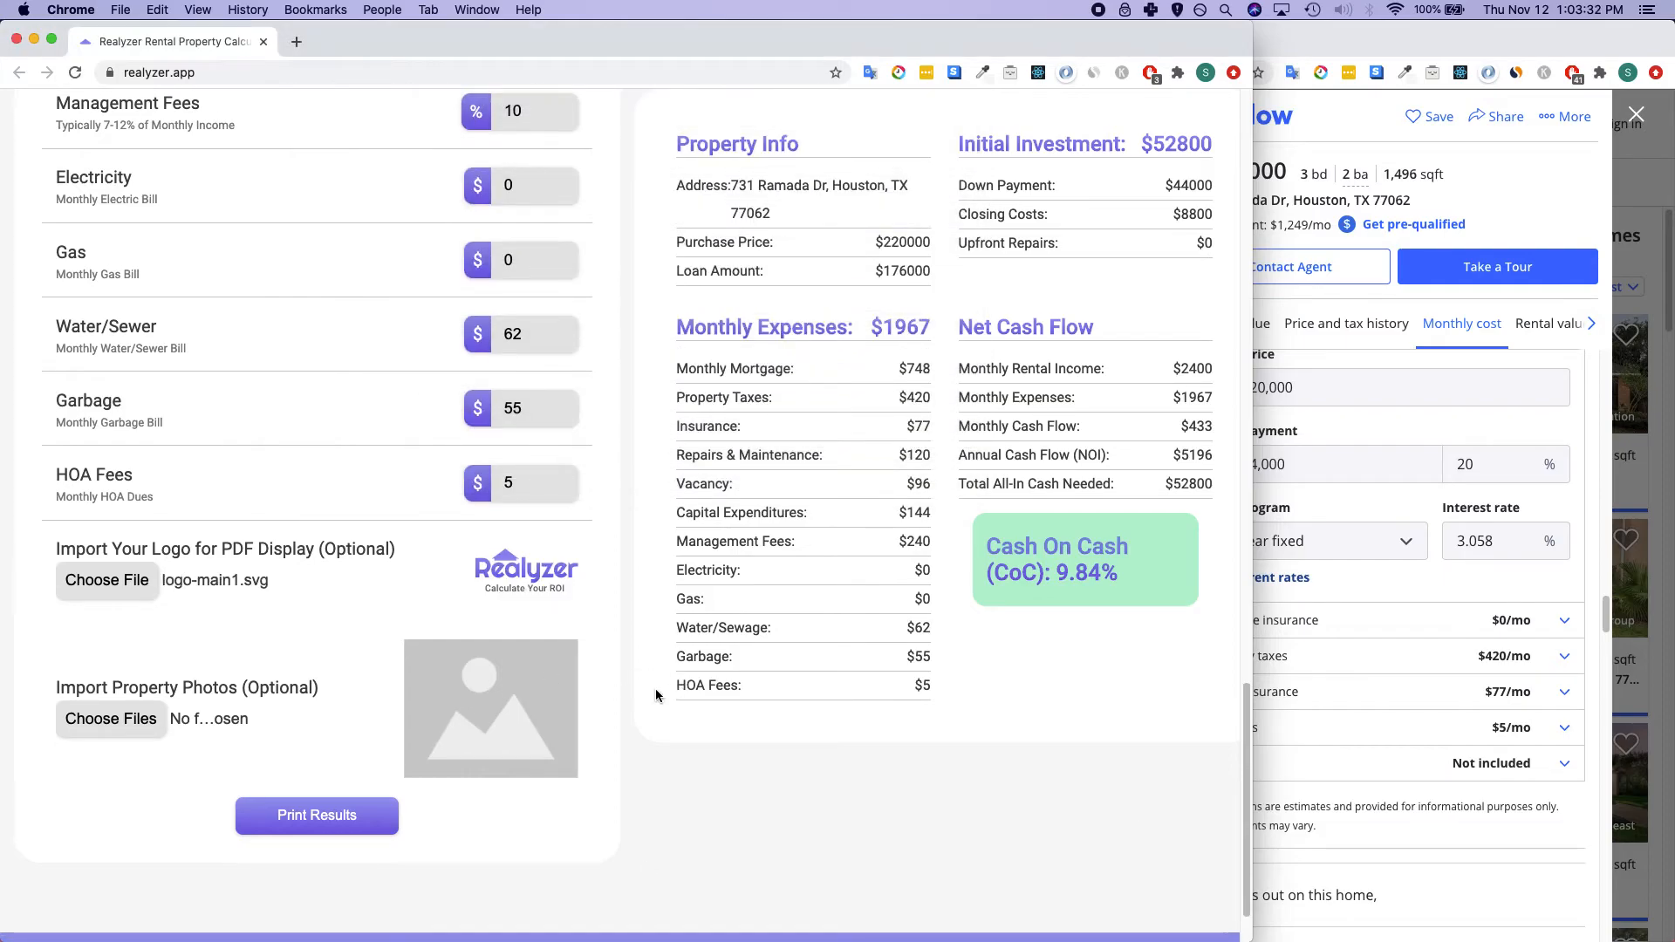
# Import the four .webp property photos from the realyzer folder.
pyautogui.click(127, 721)
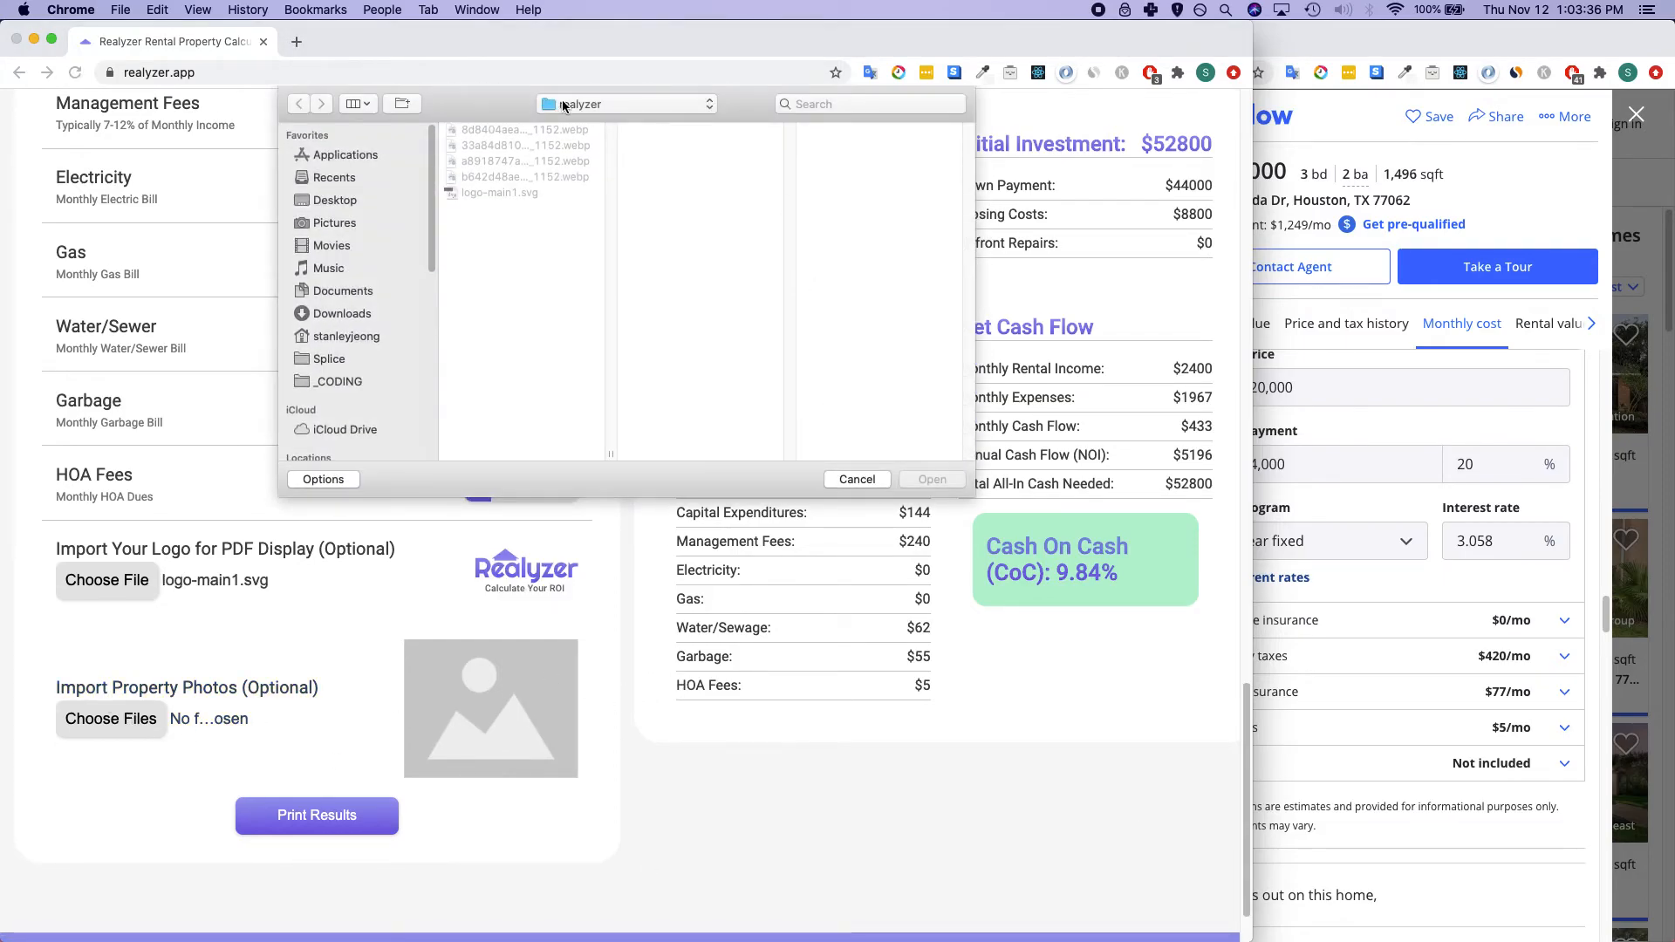
pyautogui.click(597, 134)
pyautogui.keyDown('shift'); pyautogui.click(593, 176); pyautogui.keyUp('shift')
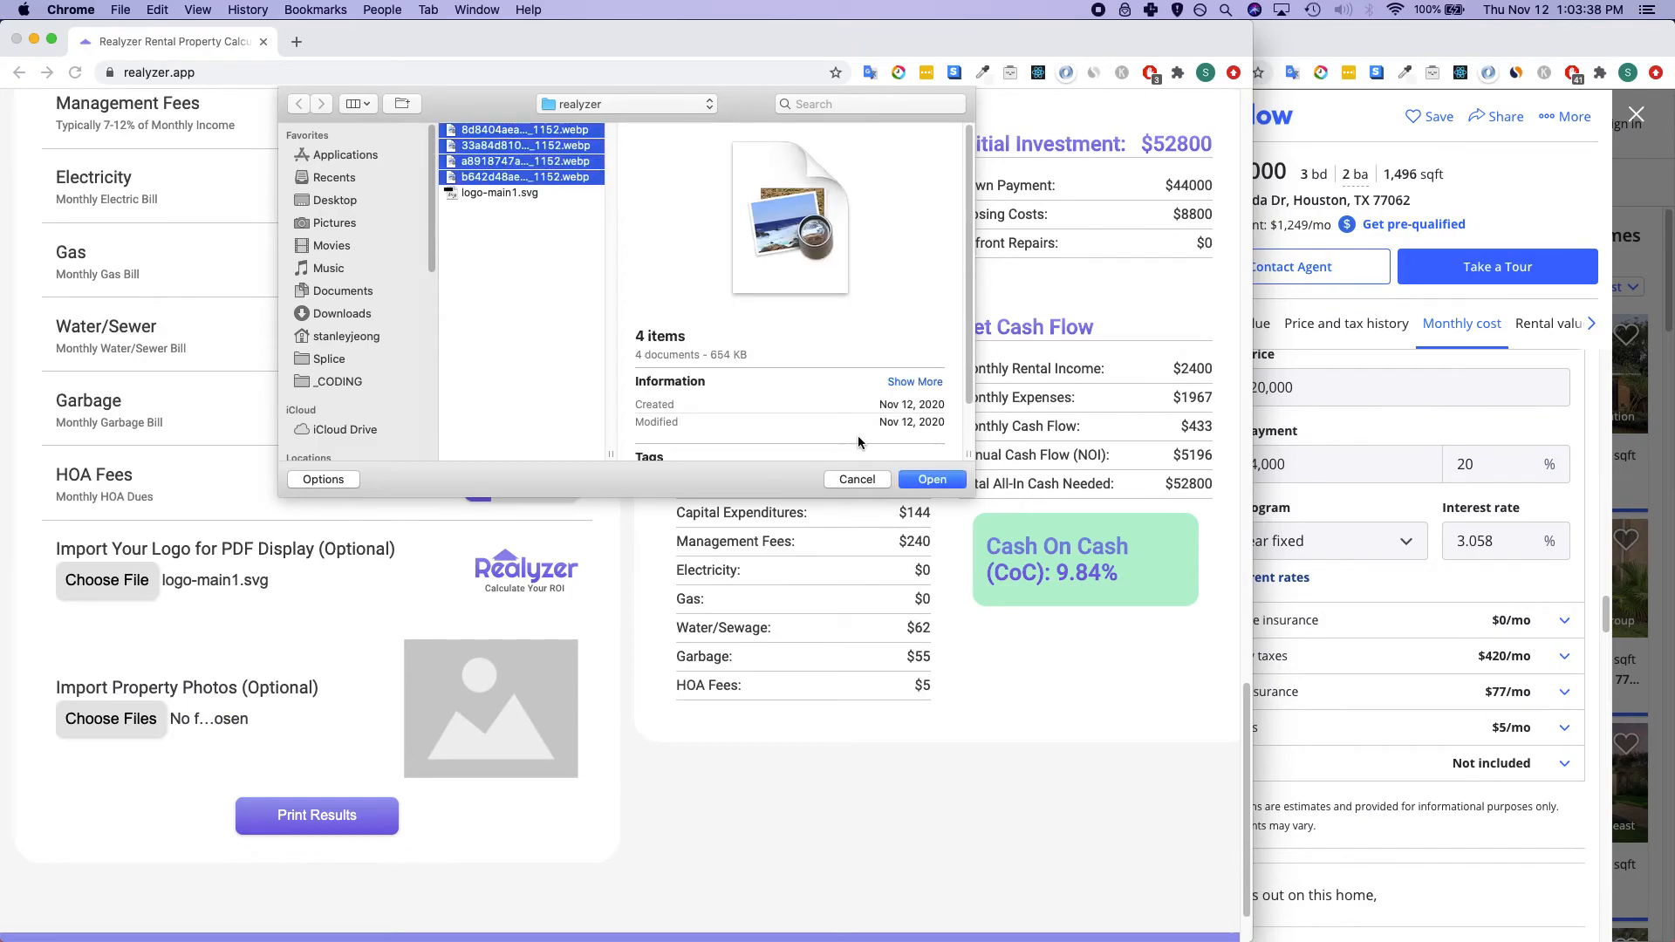
pyautogui.click(930, 482)
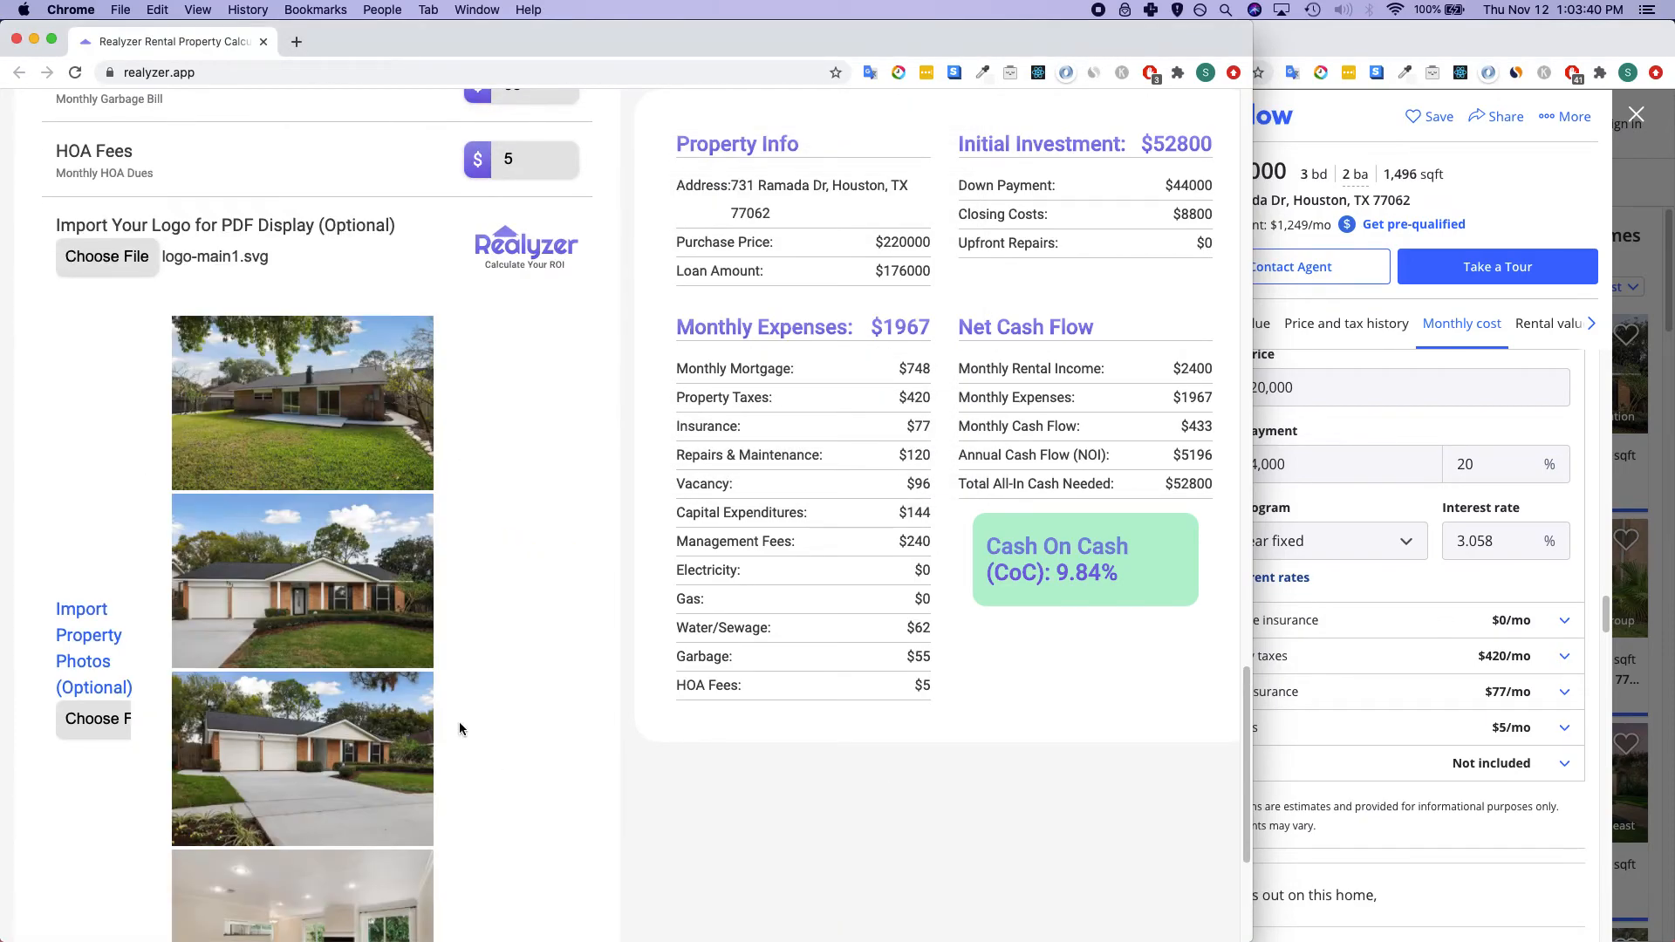
pyautogui.scroll(-4, 314, 867)
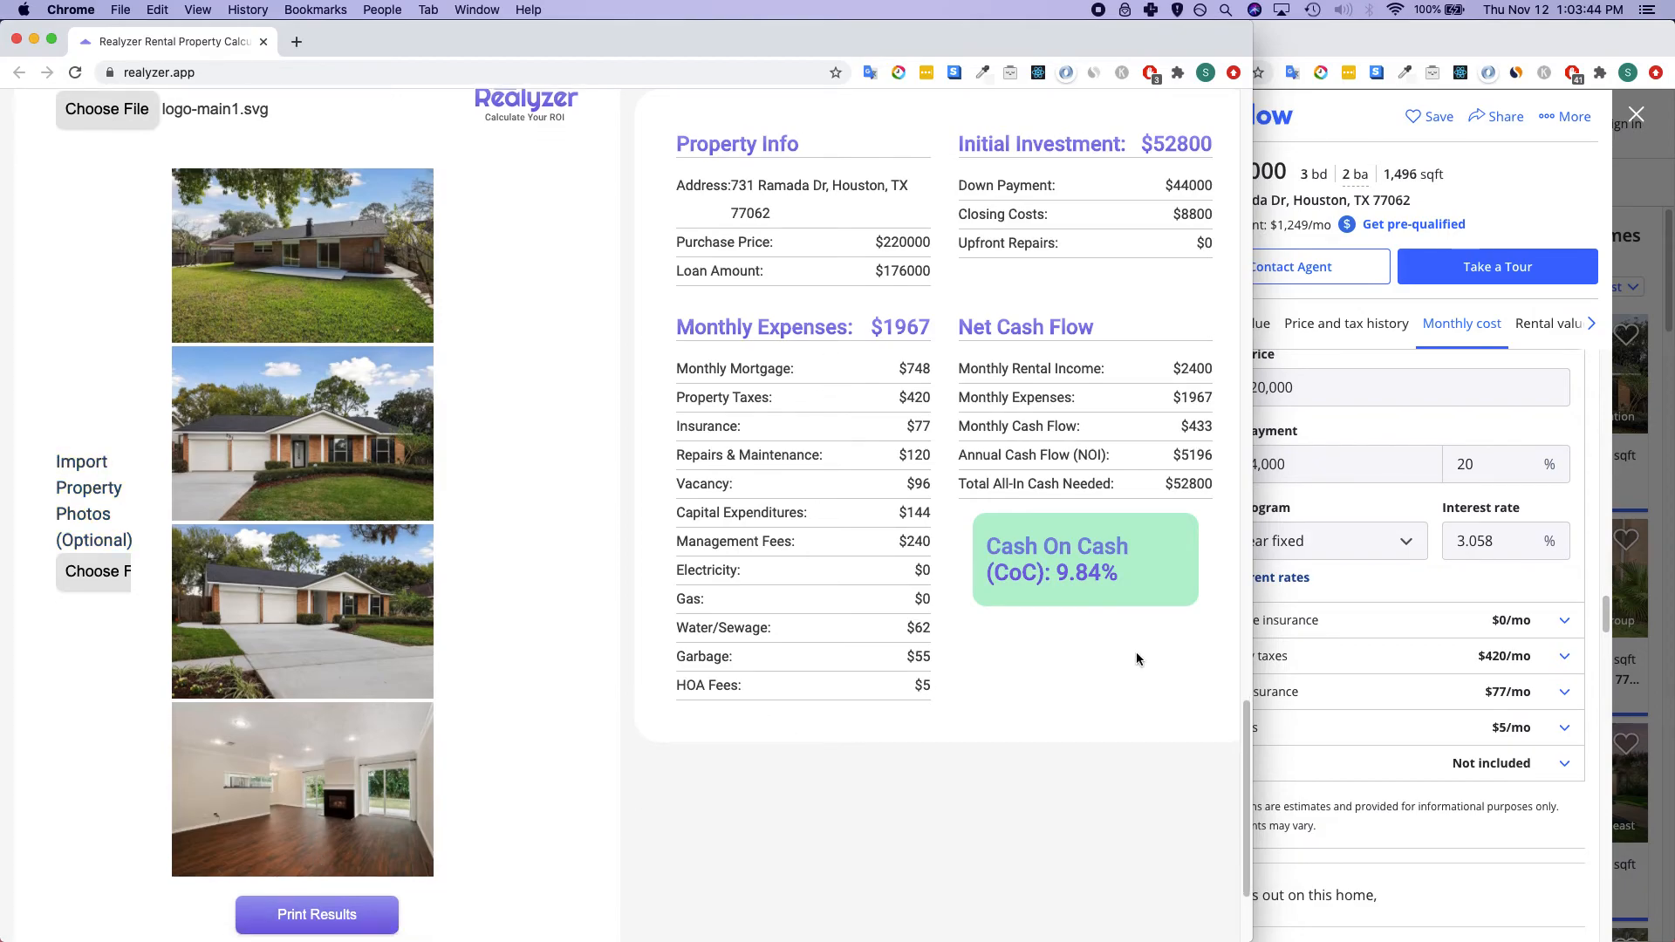
# Generate the printable results report for the property from the completed calculator form.
pyautogui.scroll(10, 1134, 654)
pyautogui.scroll(10, 1133, 658)
pyautogui.scroll(5, 603, 262)
pyautogui.scroll(-4, 650, 576)
pyautogui.scroll(-15, 650, 576)
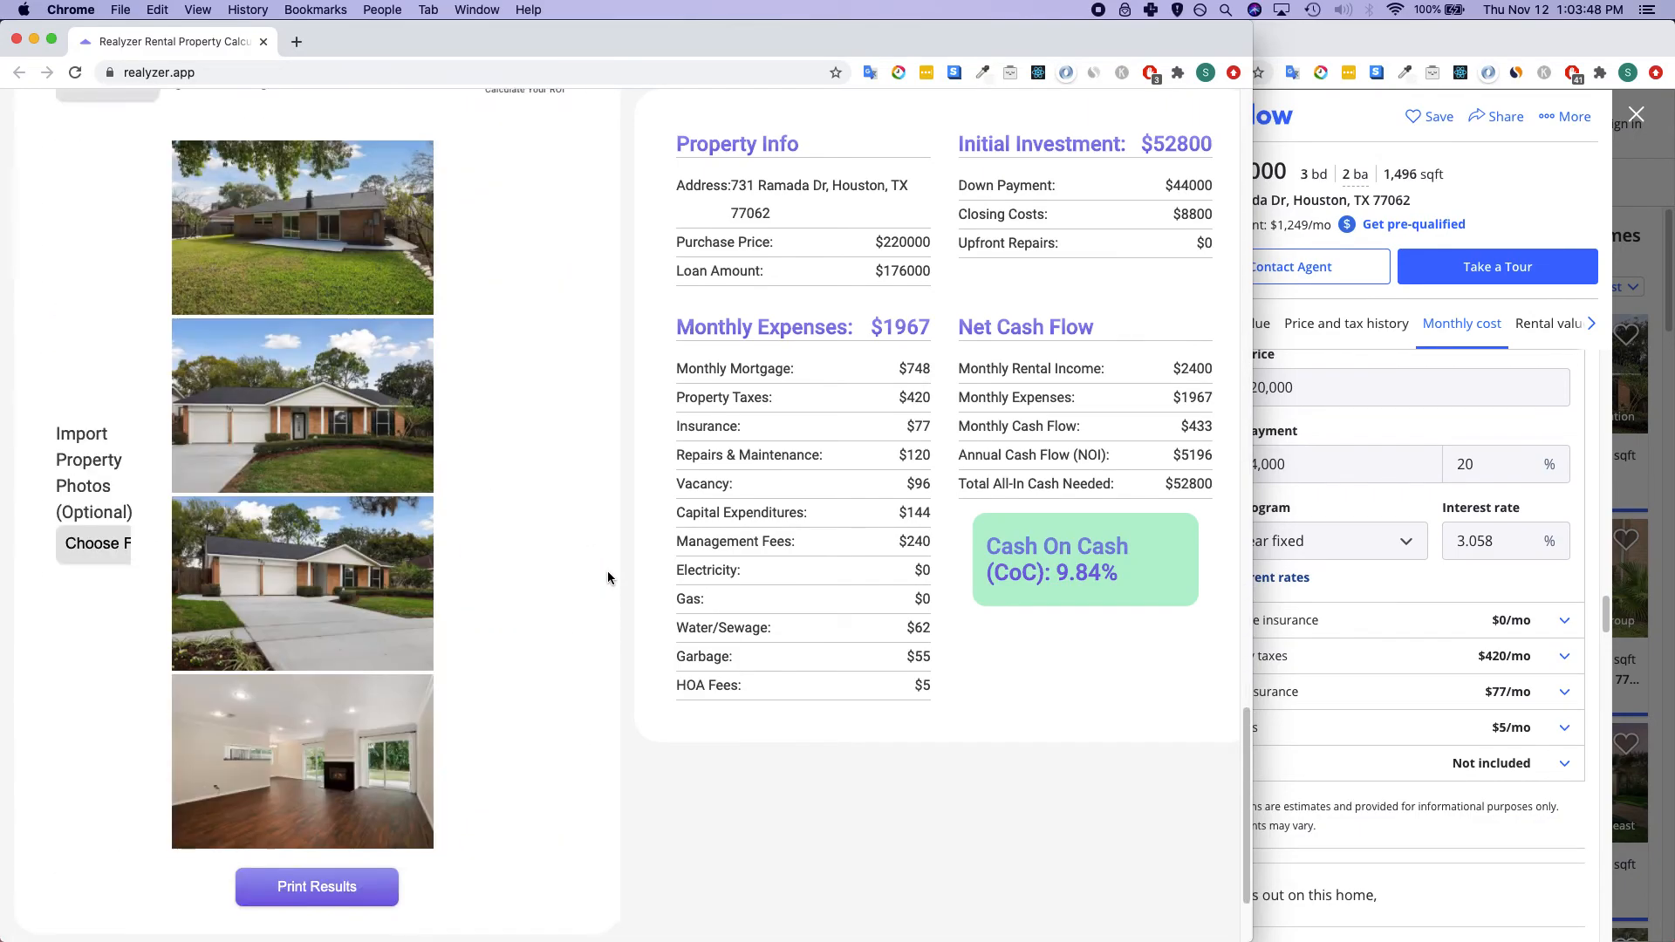
pyautogui.click(377, 751)
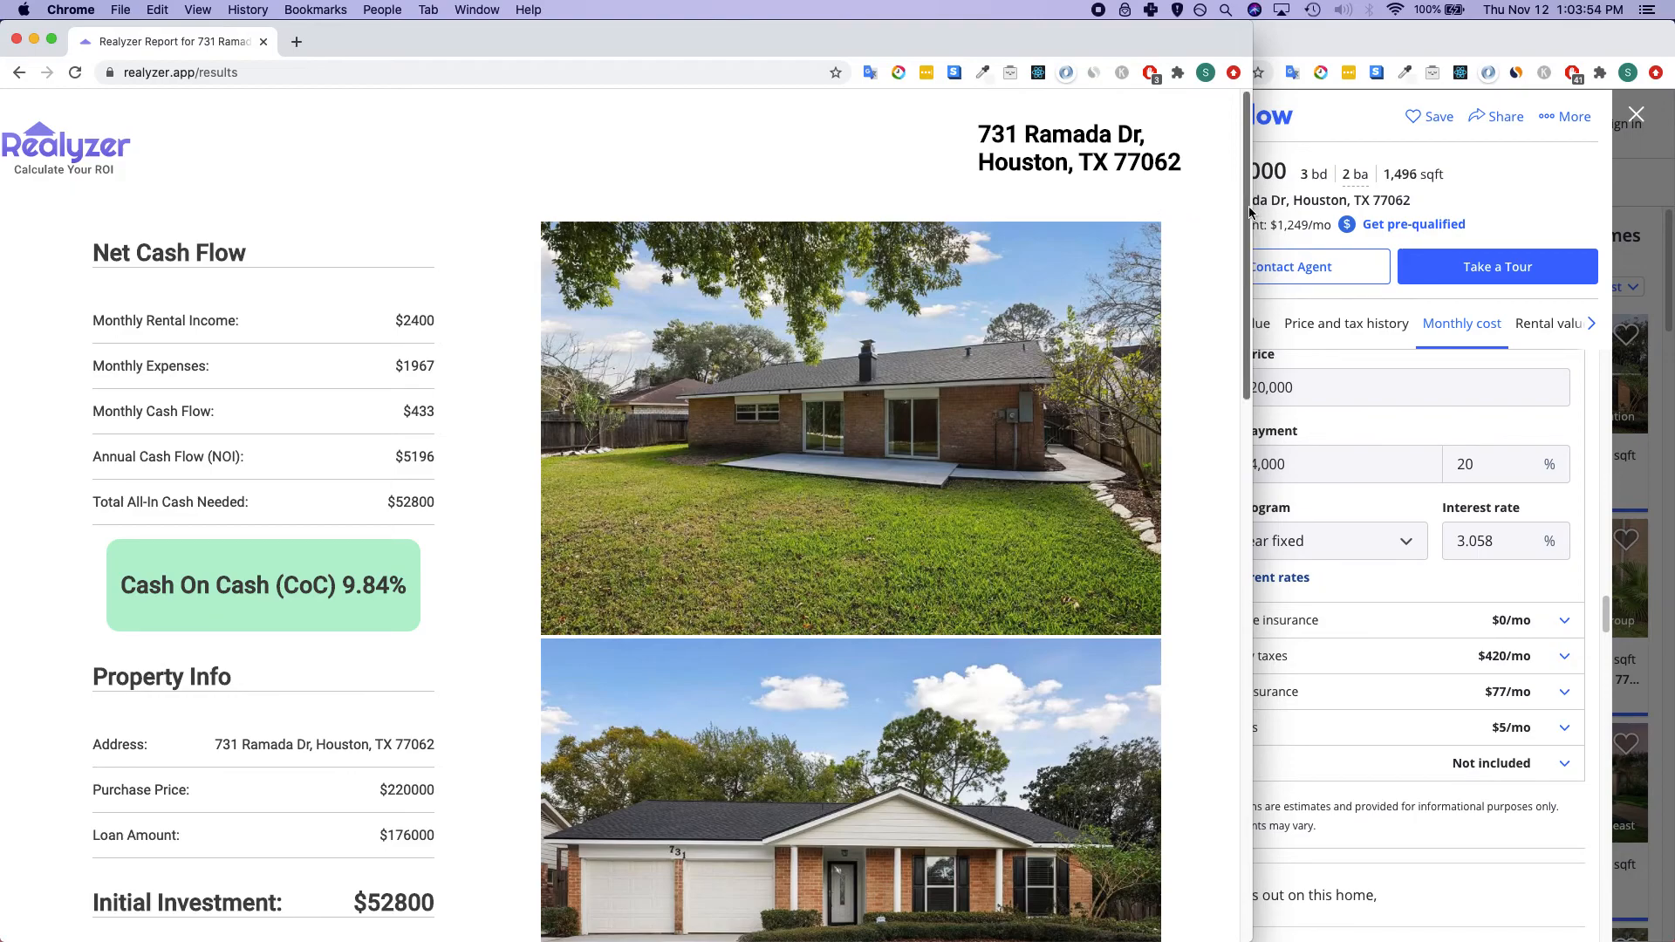
# Review the full report, including the cash flow, expenses, photos, location map and original listing link.
pyautogui.moveTo(1248, 204)
pyautogui.mouseDown()
pyautogui.moveTo(1248, 227)
pyautogui.moveTo(1234, 180)
pyautogui.mouseUp()
pyautogui.moveTo(1246, 225); pyautogui.dragTo(1244, 243)
pyautogui.scroll(-15, 217, 752)
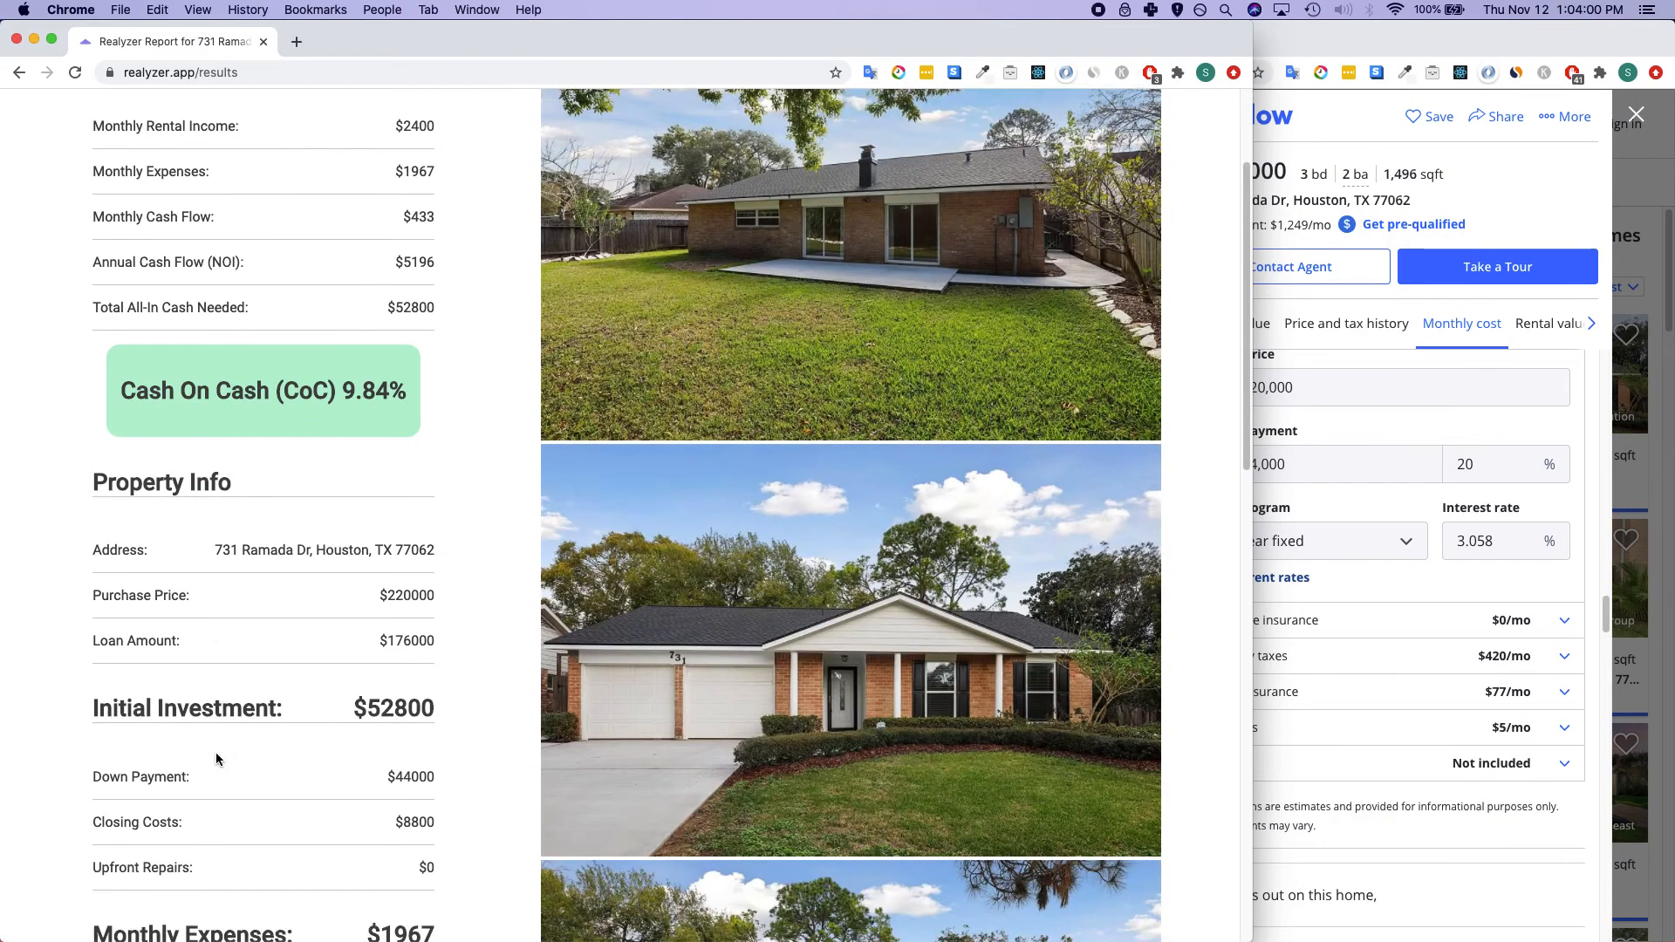
pyautogui.scroll(-3, 213, 755)
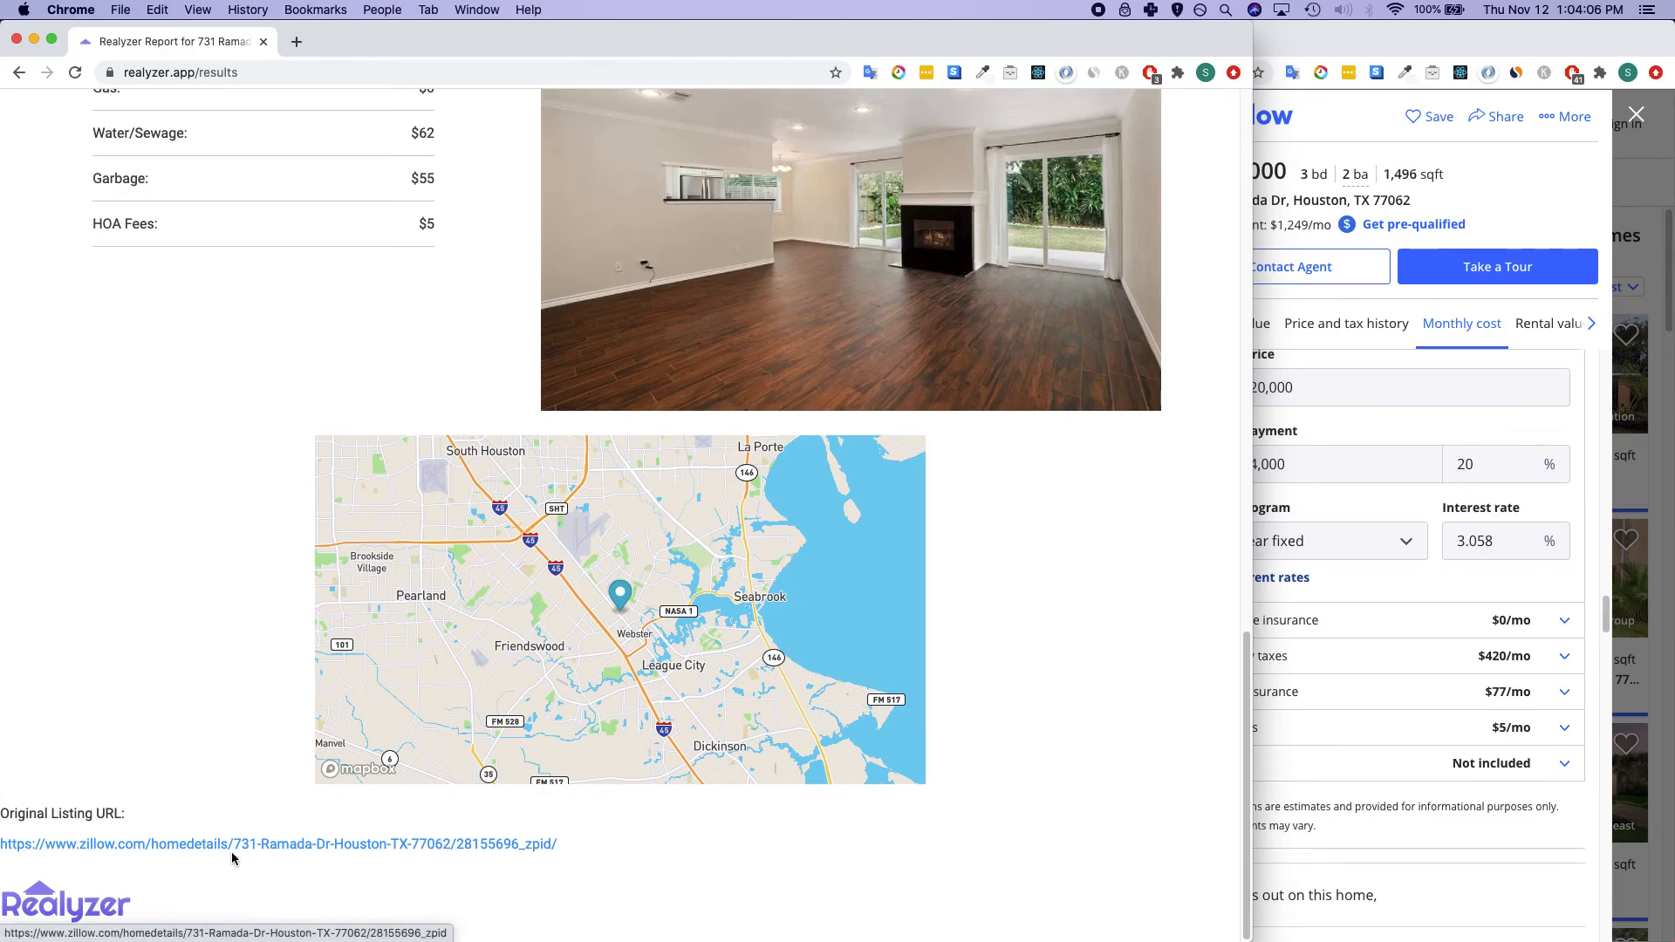
pyautogui.scroll(18, 234, 743)
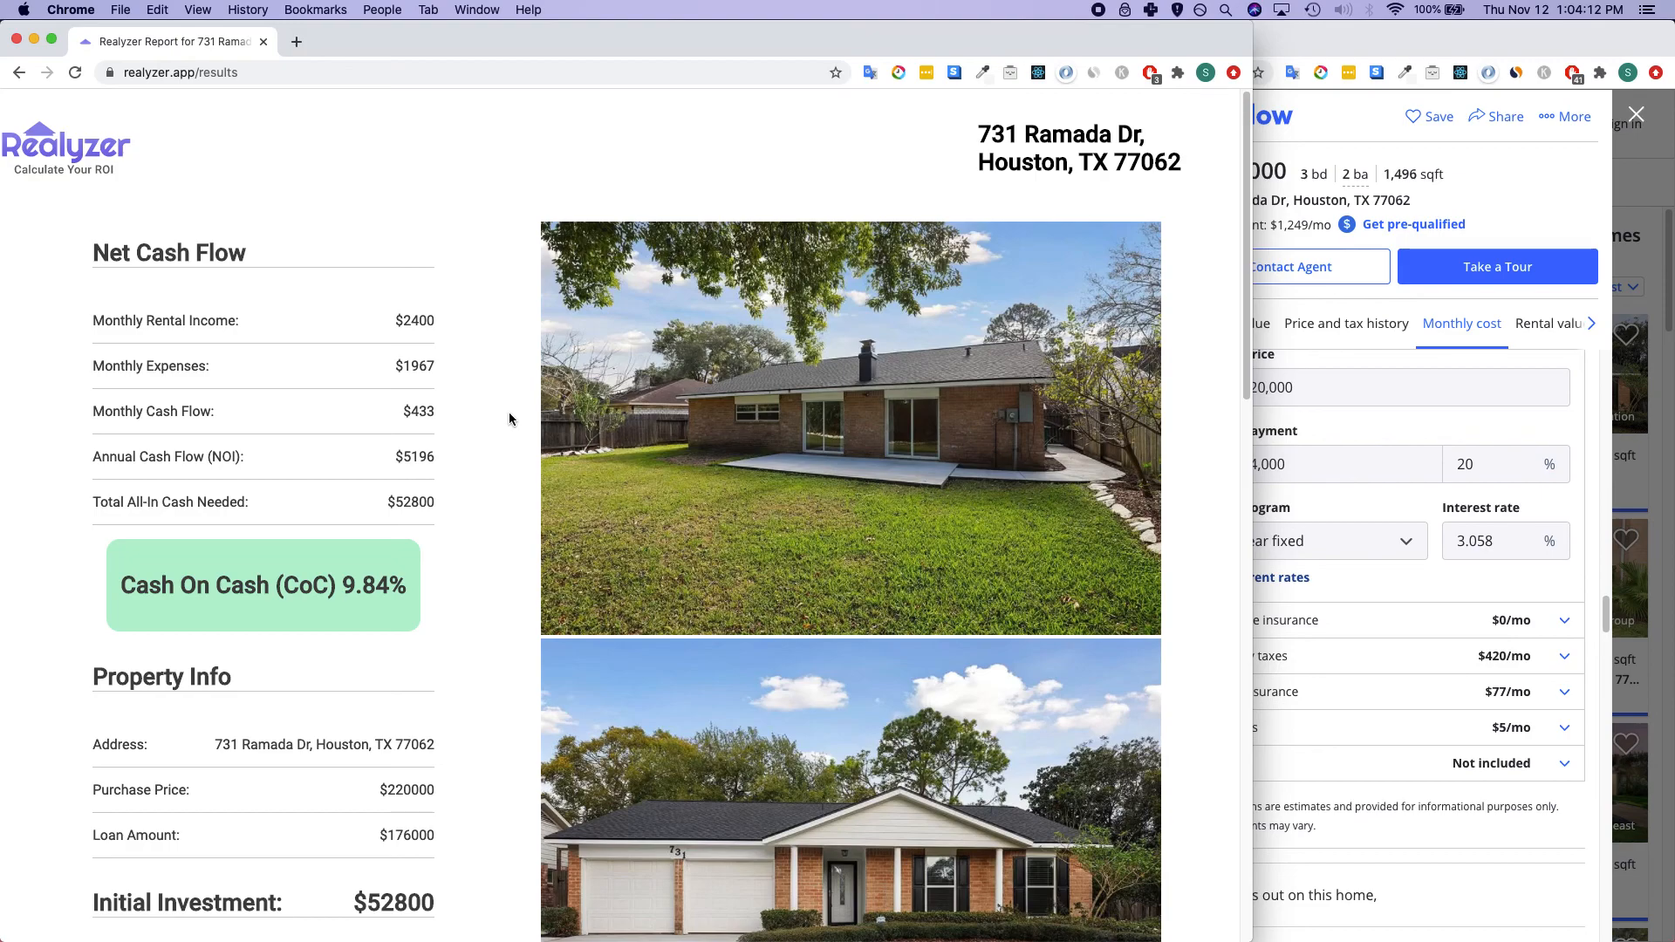
# Open the print preview of the report and choose Save as PDF as the destination.
pyautogui.click(1232, 75)
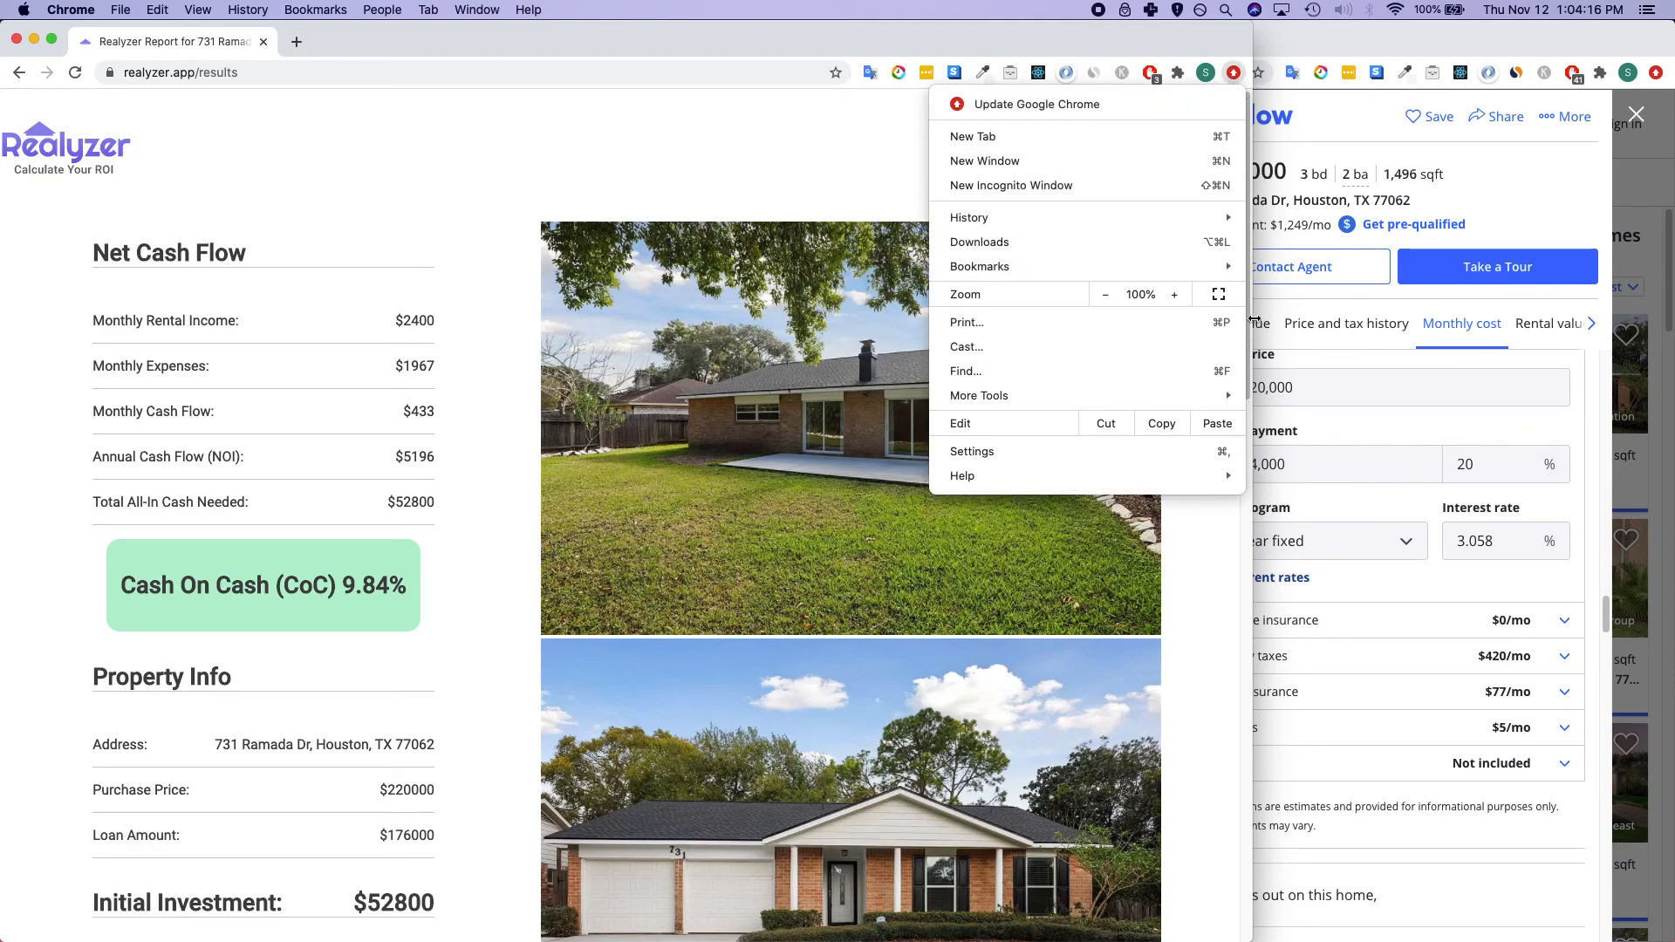
pyautogui.click(1117, 324)
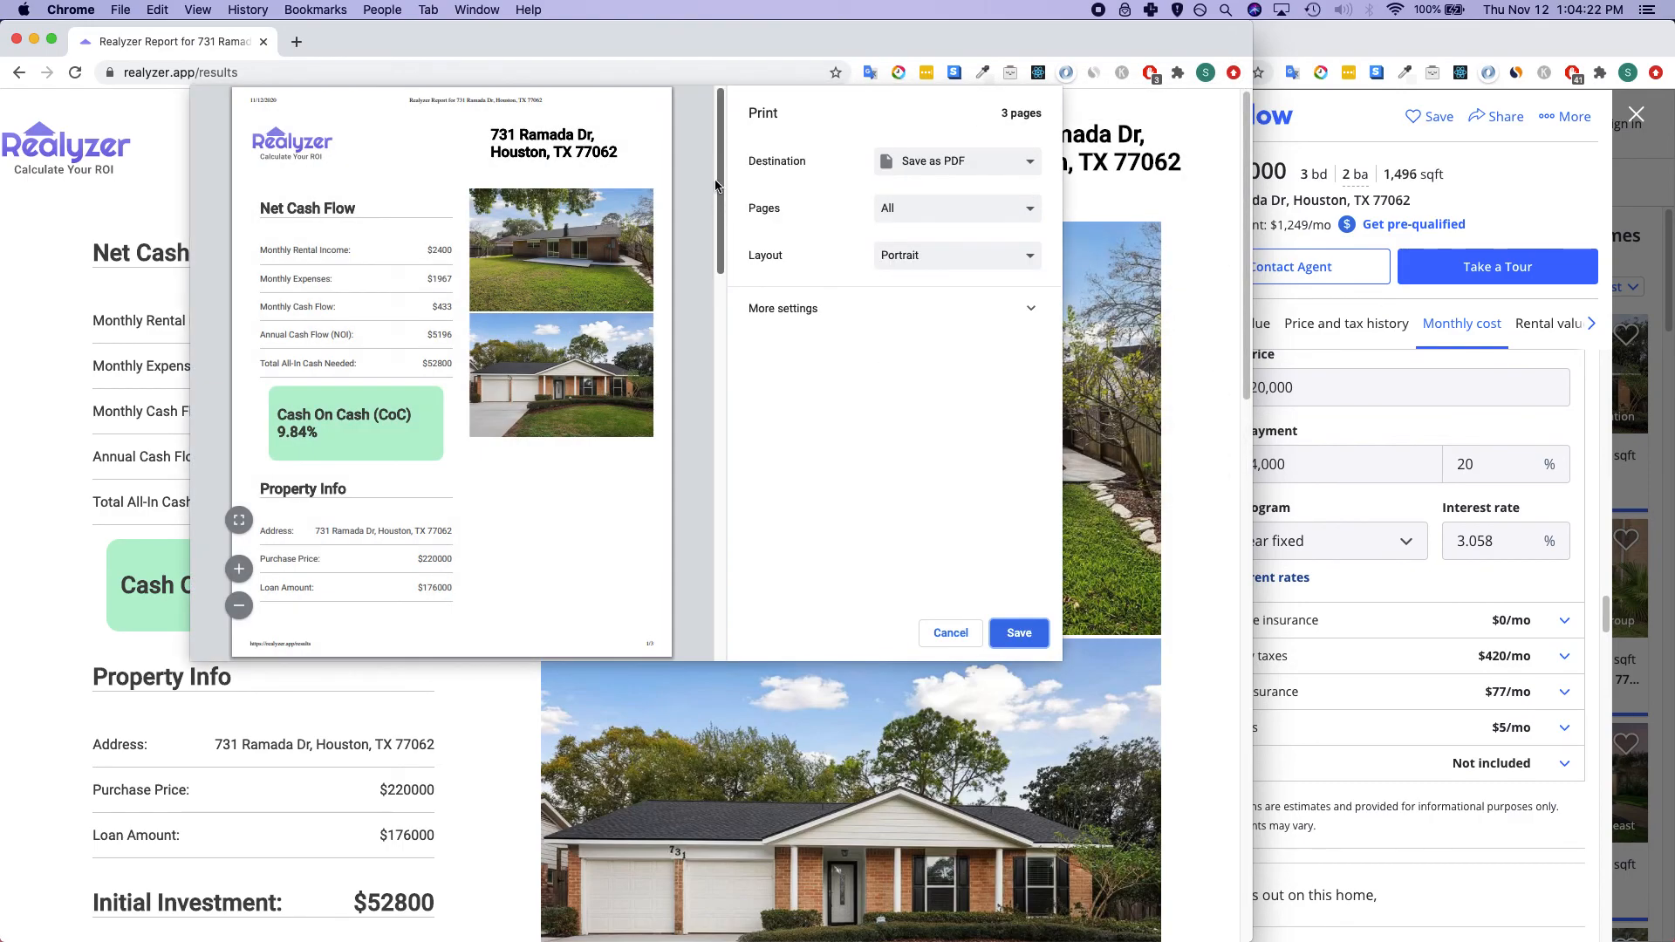
pyautogui.moveTo(716, 184); pyautogui.dragTo(752, 172)
pyautogui.click(914, 165)
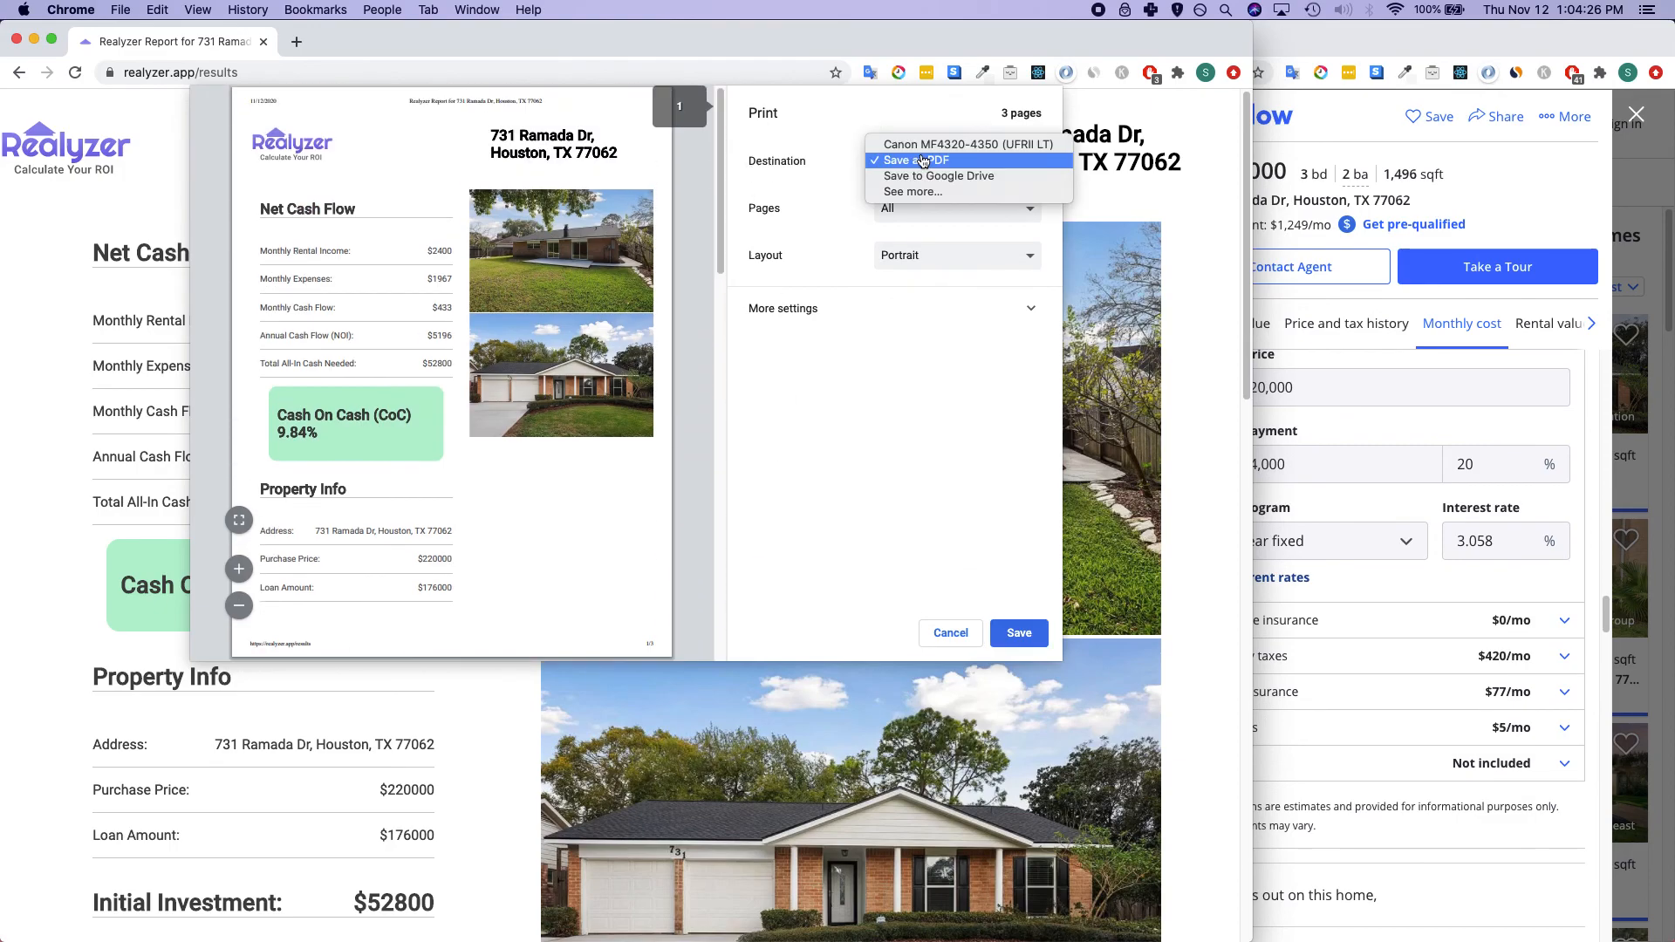
pyautogui.click(914, 154)
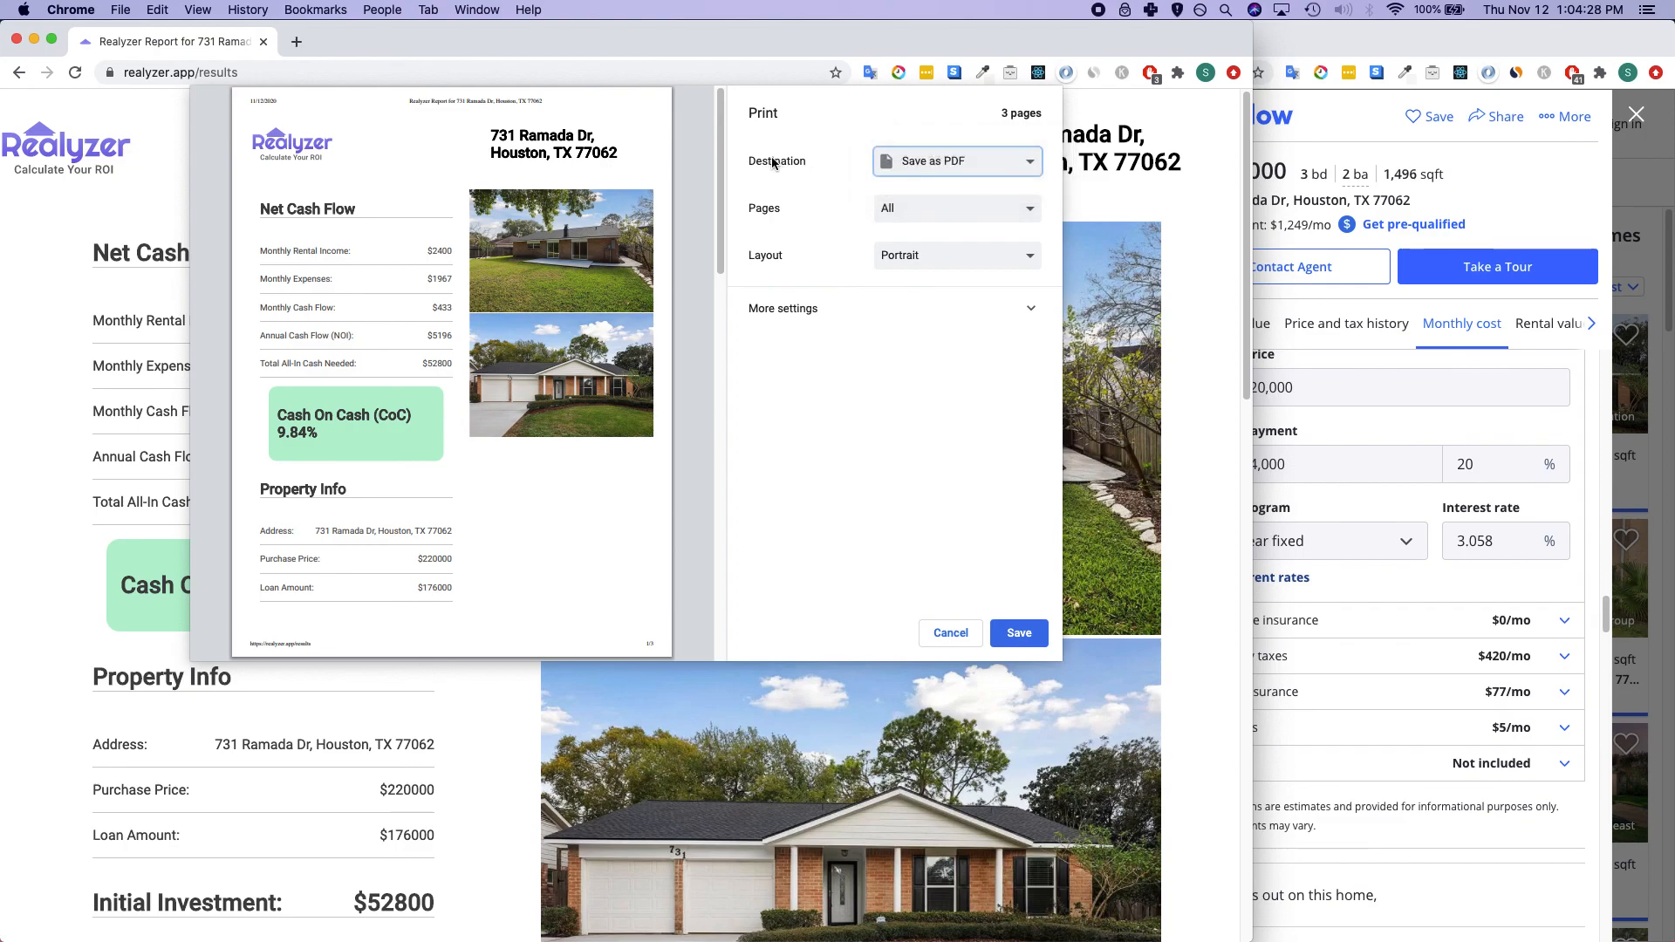
pyautogui.click(812, 448)
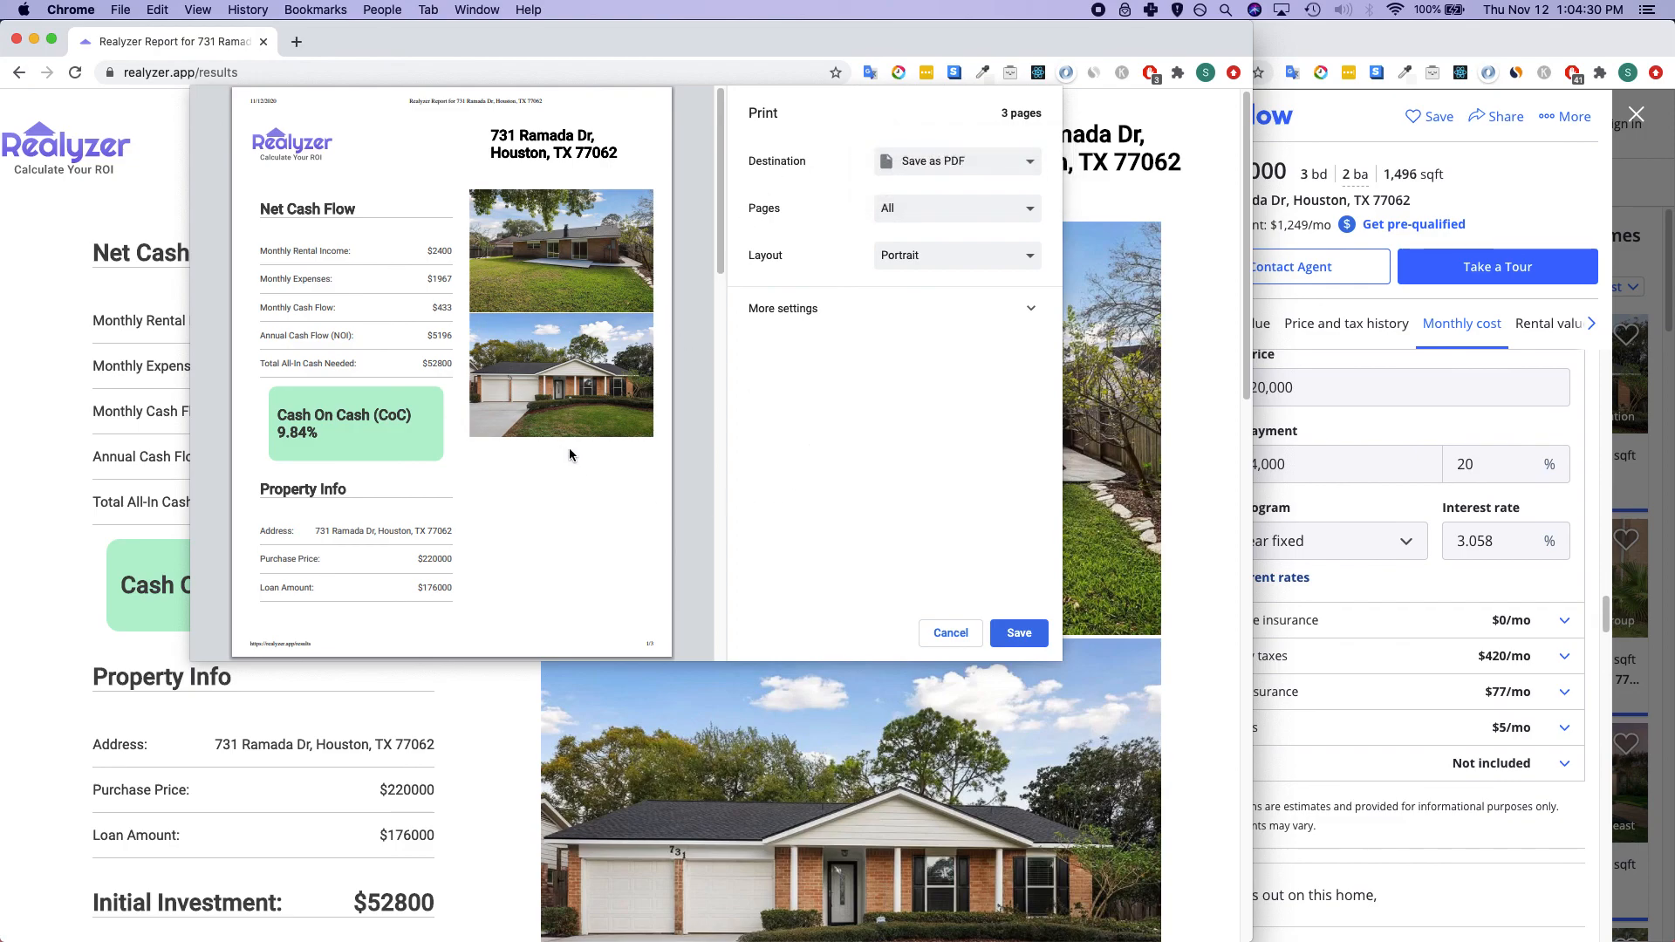